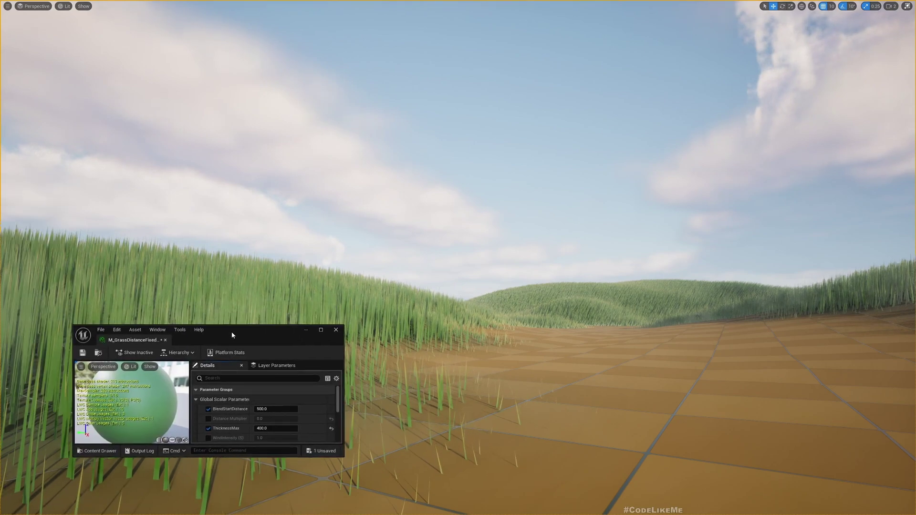
- Toggle the Distance Multiplier override of the distance-fixed grass material instance on and off, comparing the grass with its window moved clear of the blades
left_click_drag(231, 331, 228, 381)
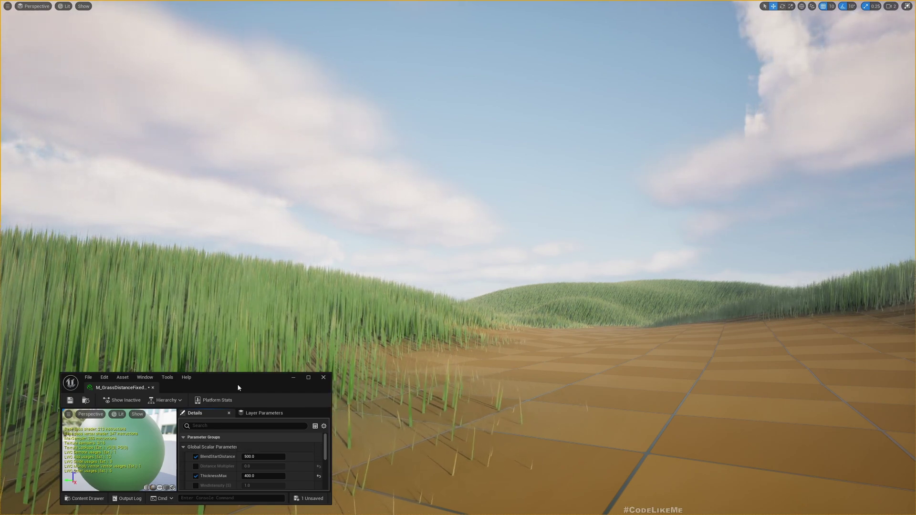
left_click_drag(241, 382, 249, 375)
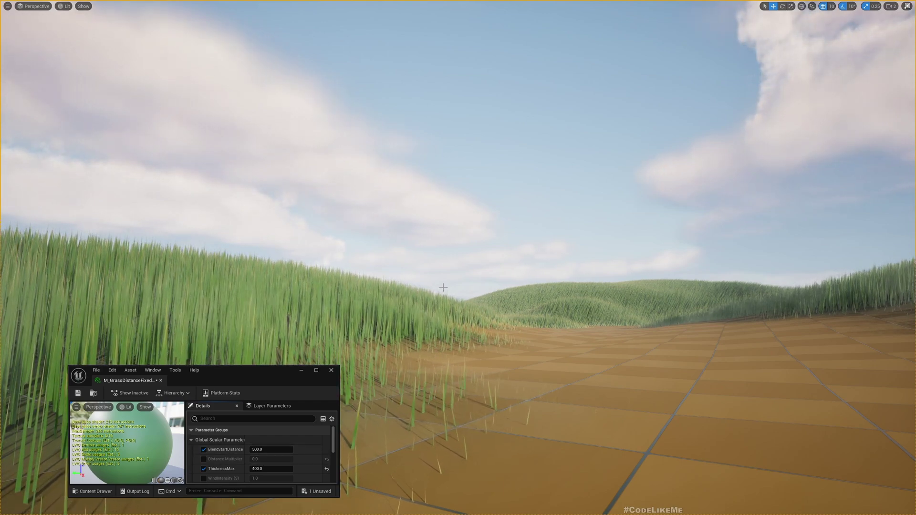
left_click_drag(261, 374, 708, 393)
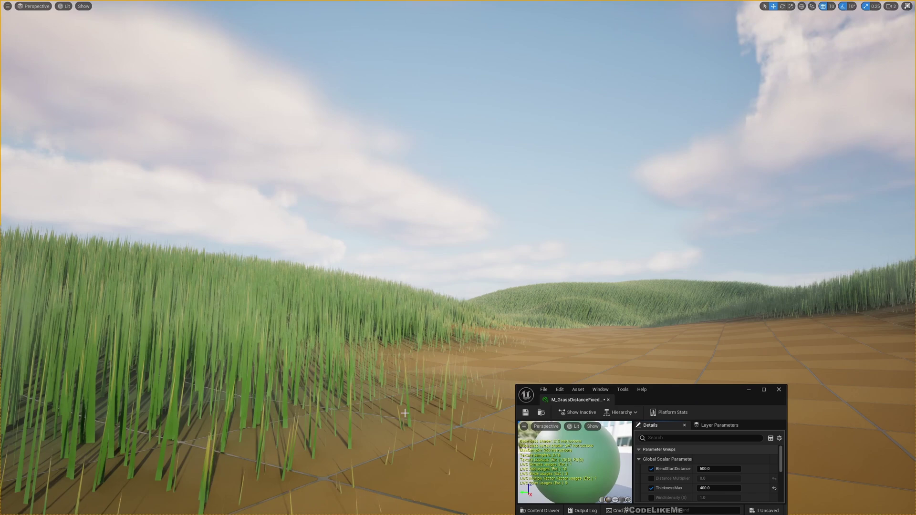
left_click(652, 479)
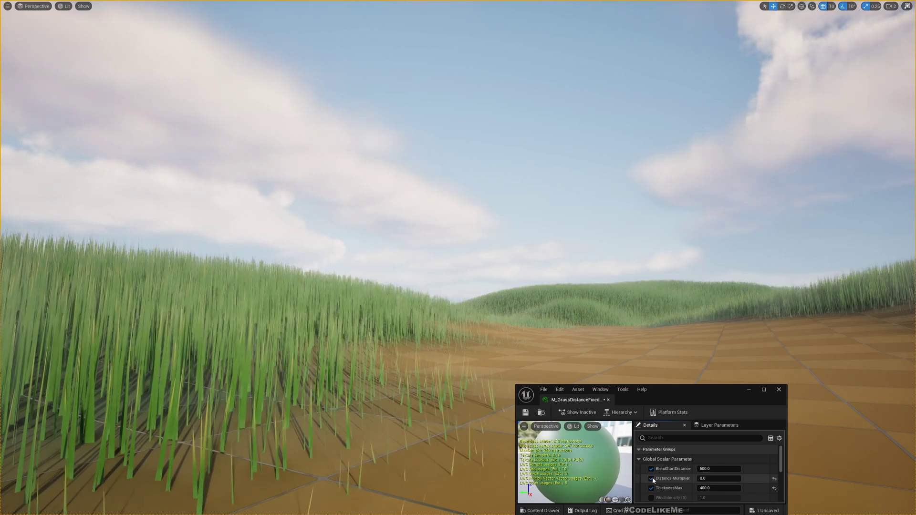
left_click(652, 479)
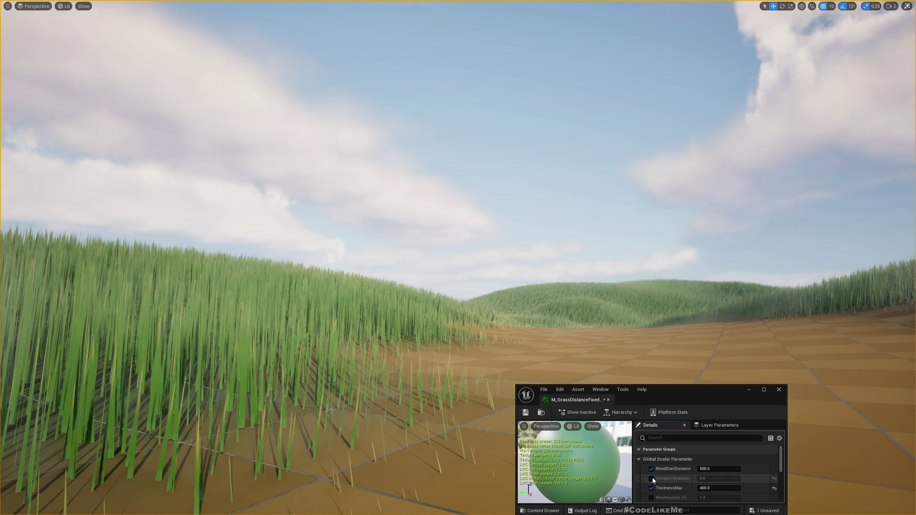
left_click(652, 479)
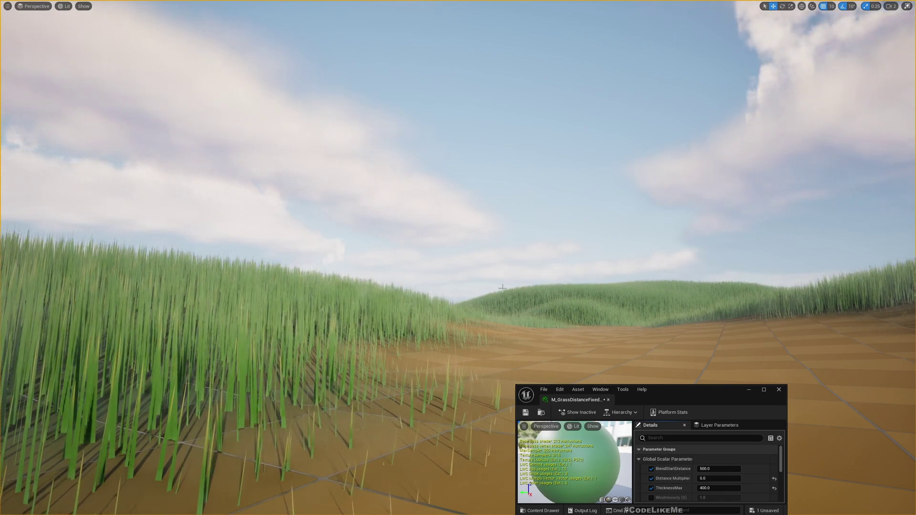
left_click(651, 478)
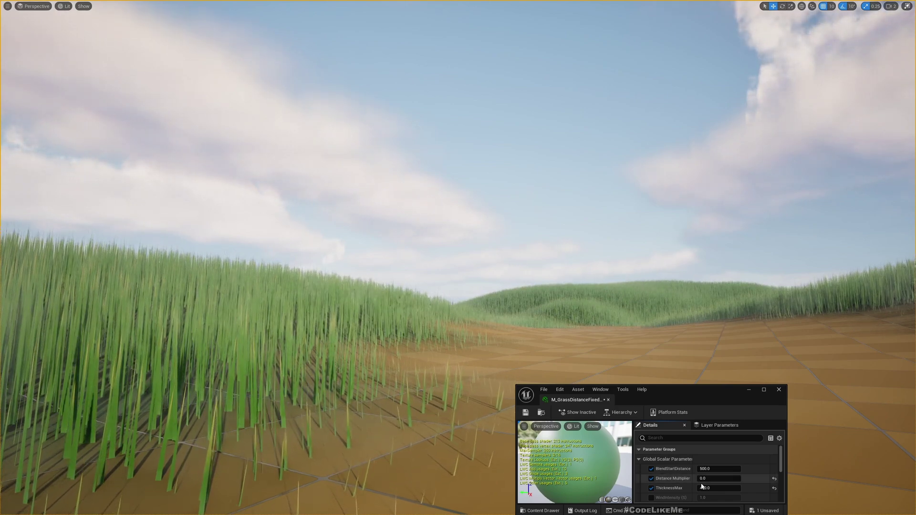
left_click(651, 479)
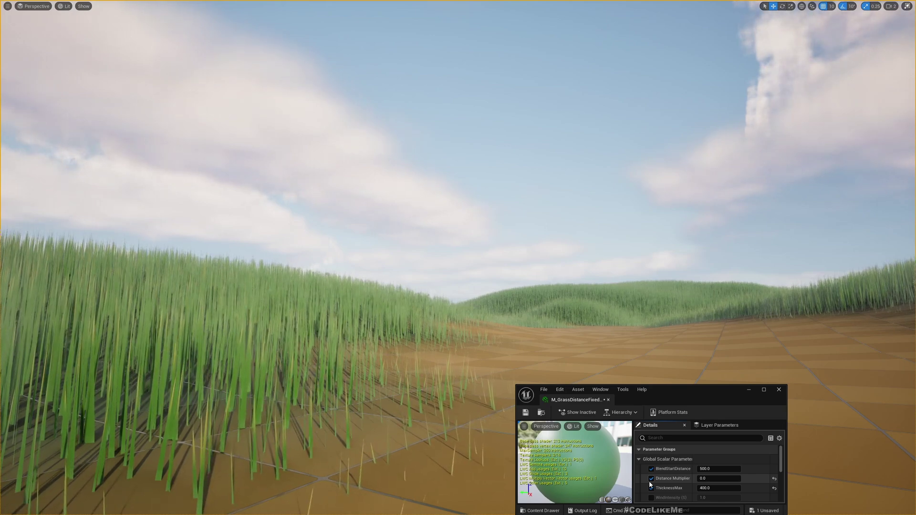
left_click_drag(664, 399, 684, 376)
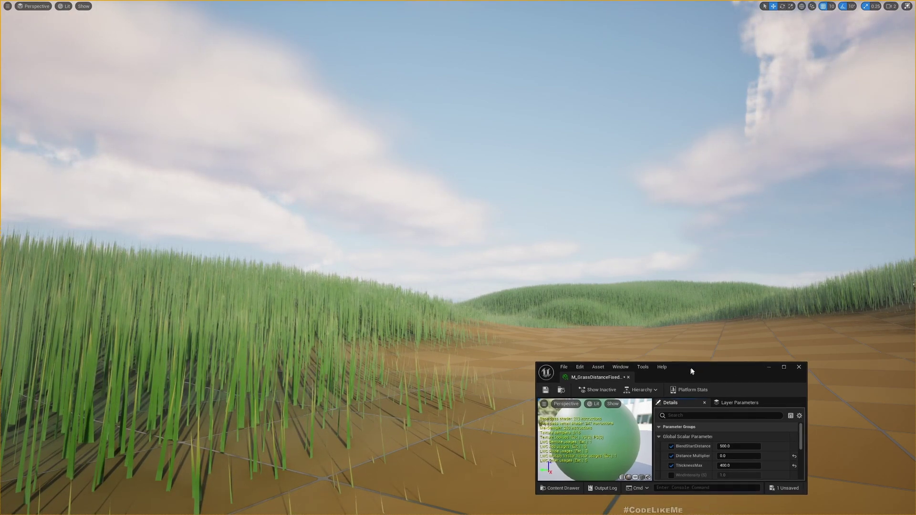
left_click(673, 455)
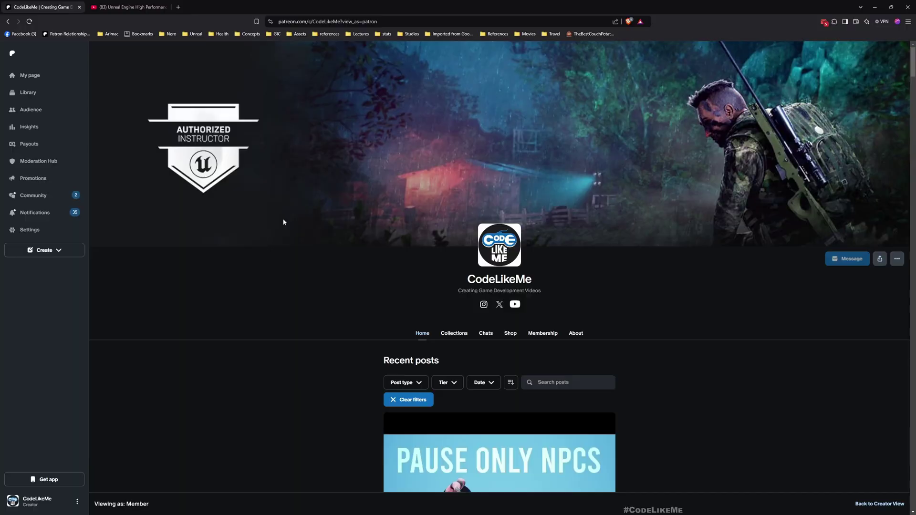
- Switch to the browser and look through the recent posts on the CodeLikeMe Patreon page and the open YouTube page
scroll(340, 280, "down", 13)
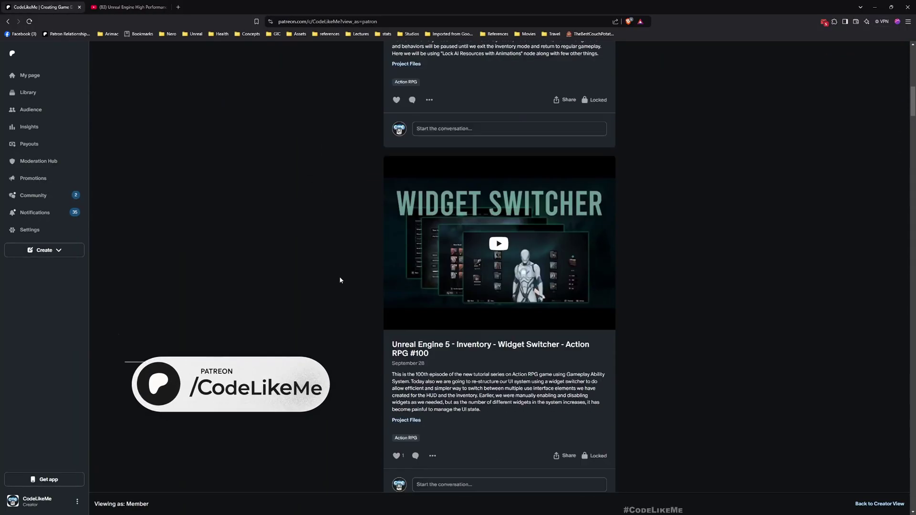
scroll(340, 282, "down", 20)
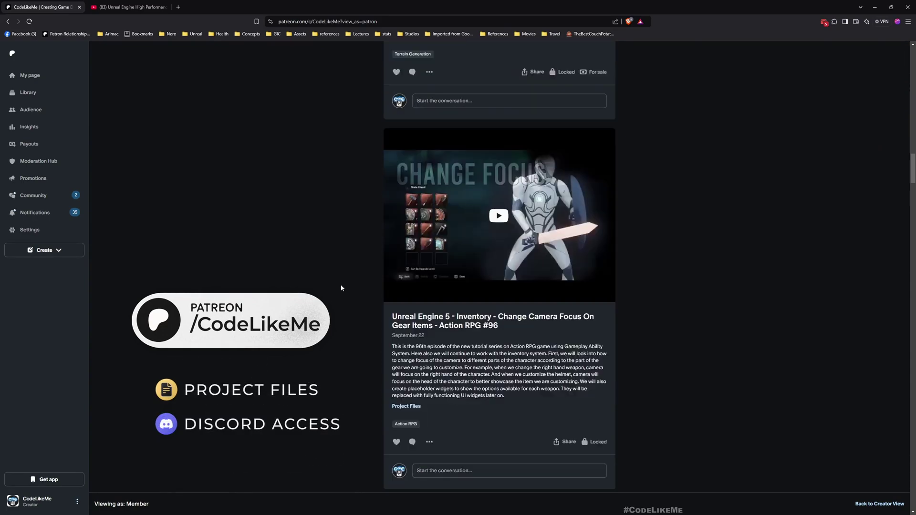
scroll(340, 287, "down", 20)
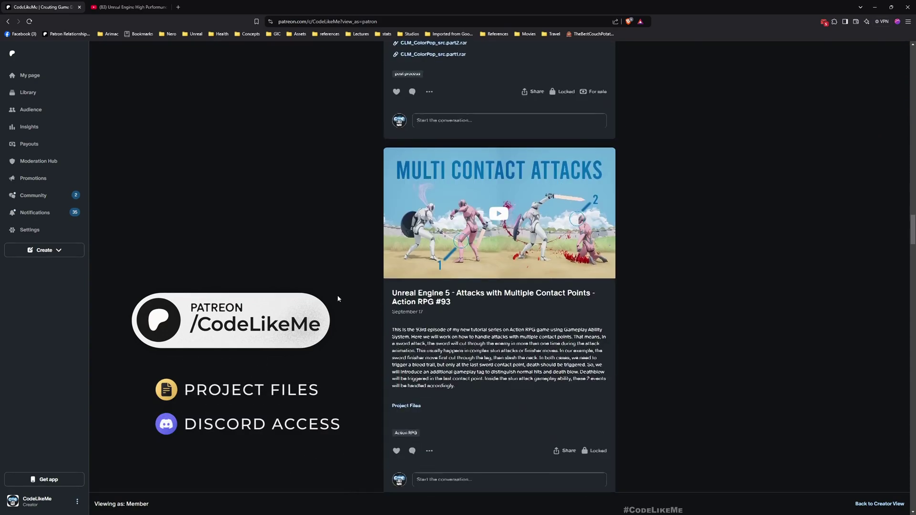
scroll(337, 296, "down", 20)
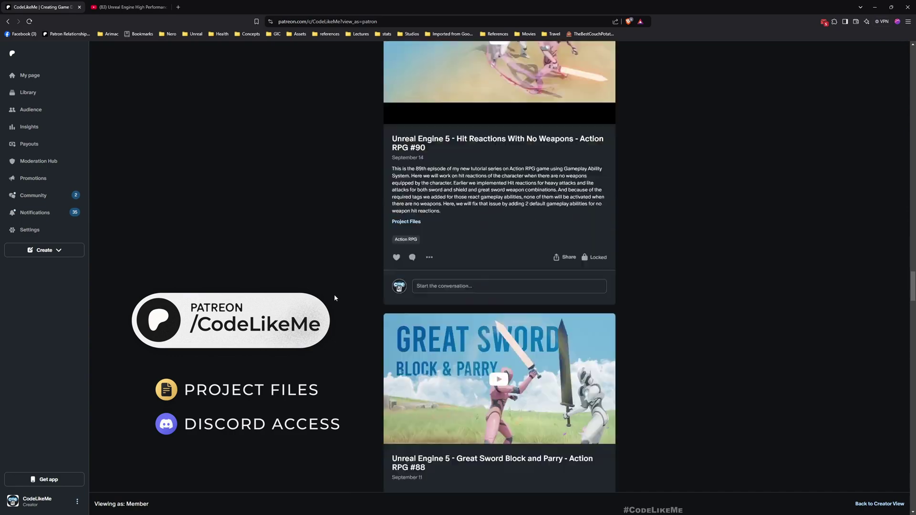
scroll(334, 297, "down", 20)
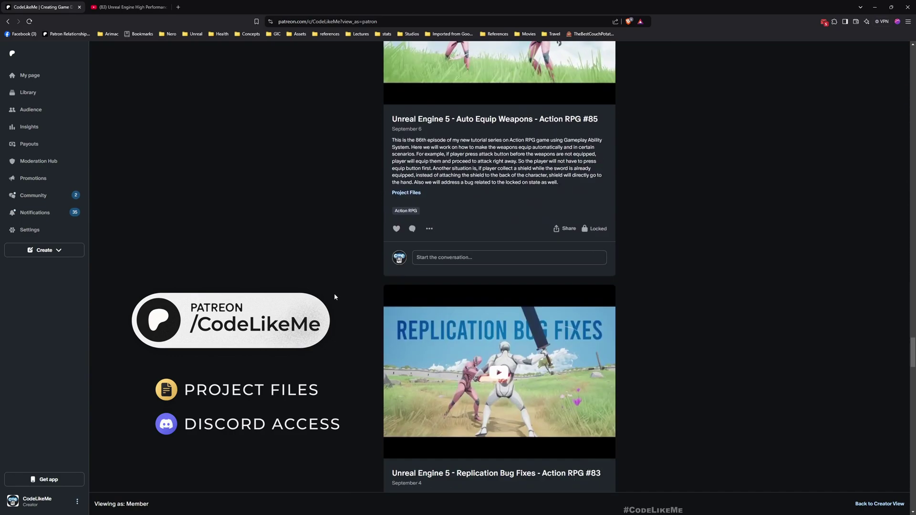
left_click(129, 7)
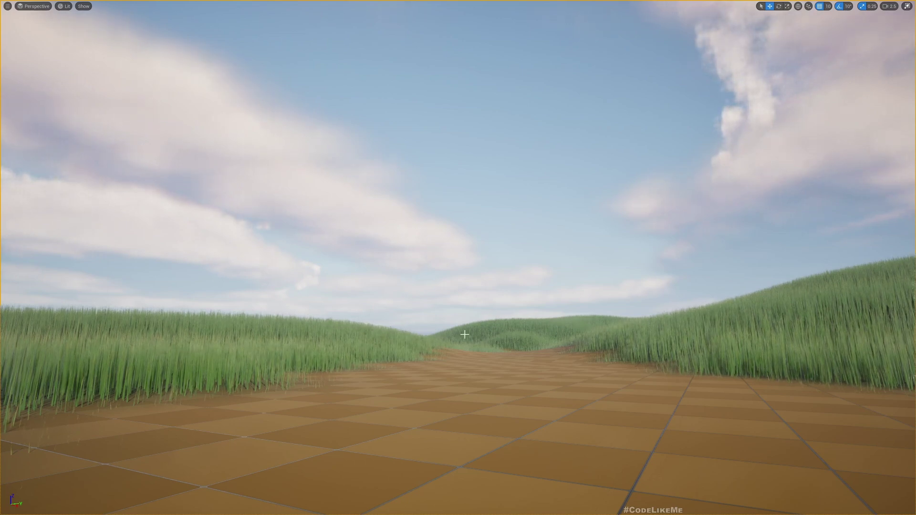
- Switch to the Unreal Editor level, examine the grass from near and far, and restore the viewport from full screen to the normal editor layout
key("w")
right_click_drag(539, 337, 553, 325)
key("e")
key("q")
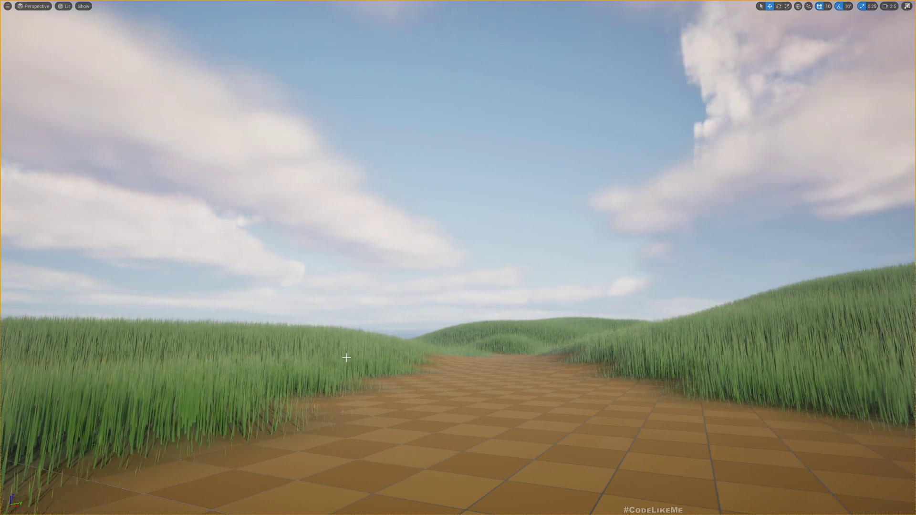
key("F11")
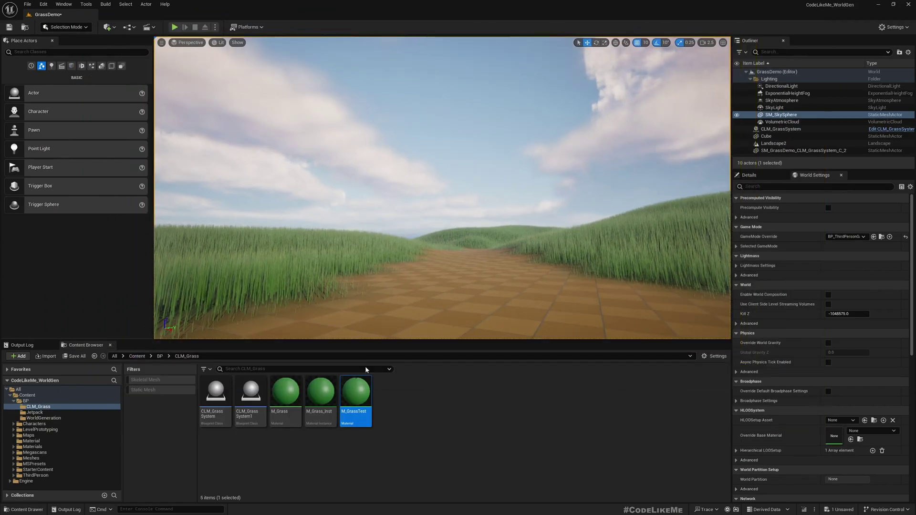
key("a")
right_click_drag(397, 255, 396, 255)
key("d")
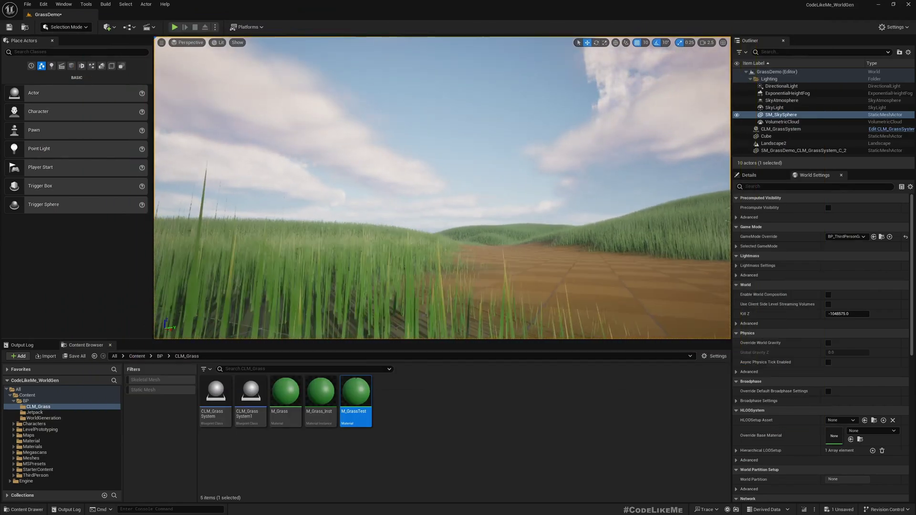
key("d")
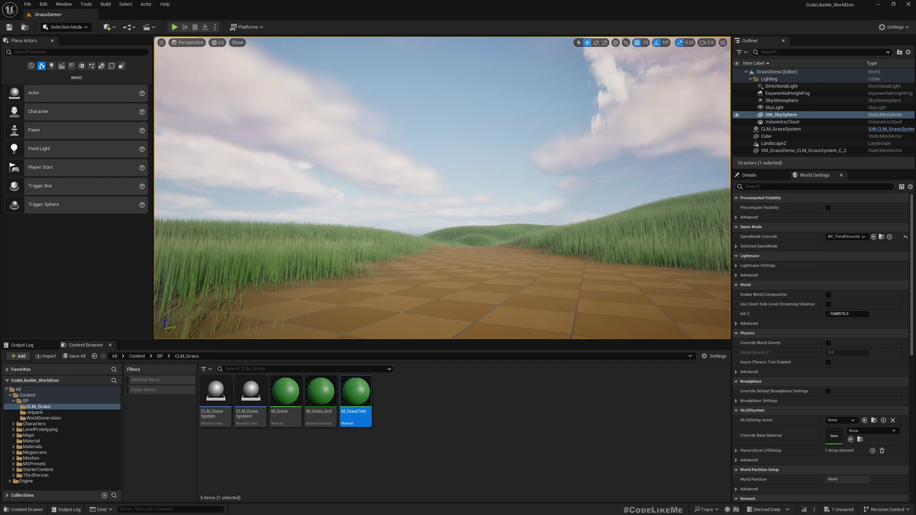
- Show the selected actor's details, open the M_Grass material and dock its editor in the main window
left_click(749, 175)
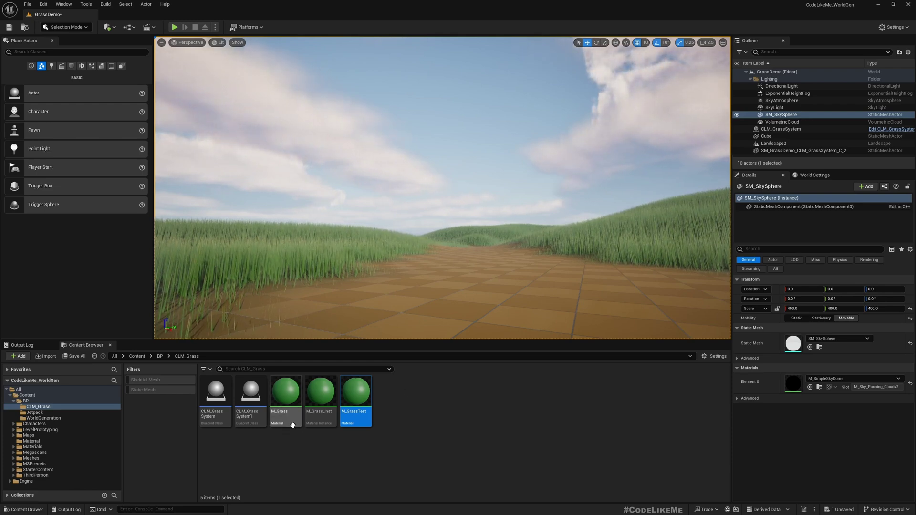
left_click(450, 419)
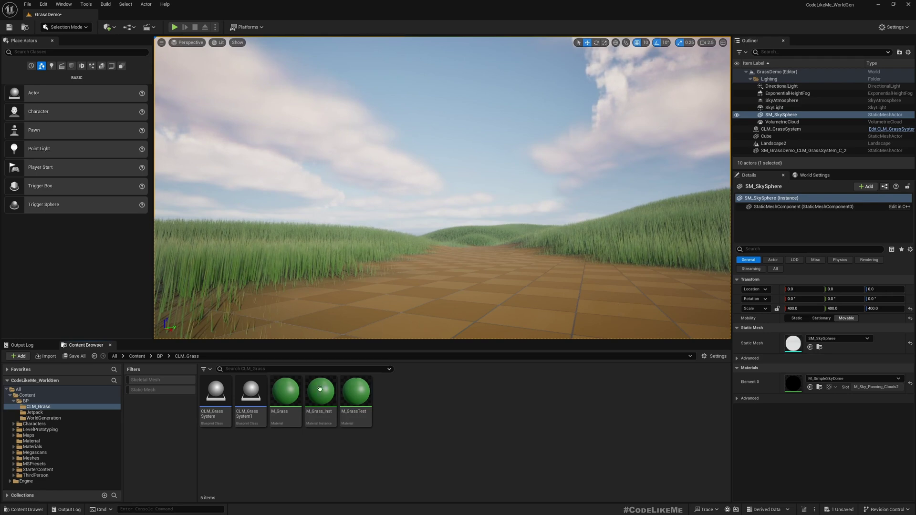
left_click(284, 404)
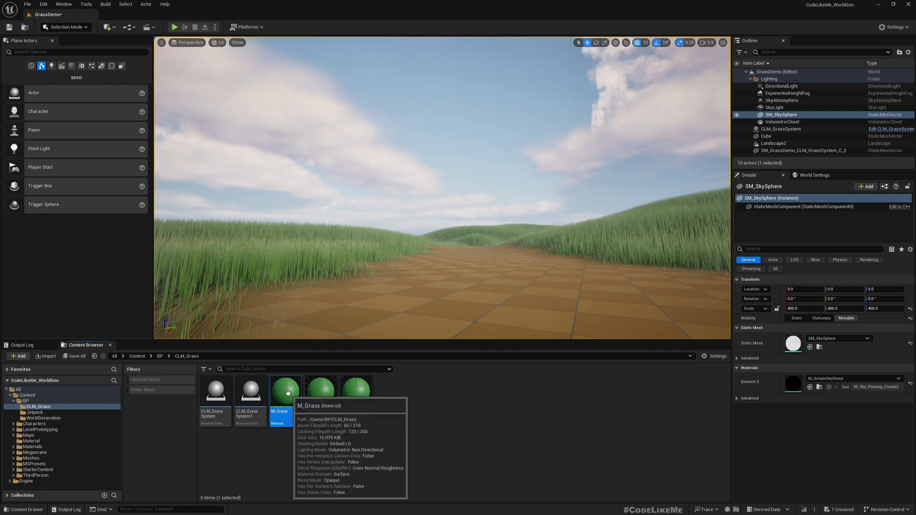
left_click_drag(1, 214, 286, 16)
right_click_drag(303, 141, 541, 165)
scroll(541, 166, "down", 4)
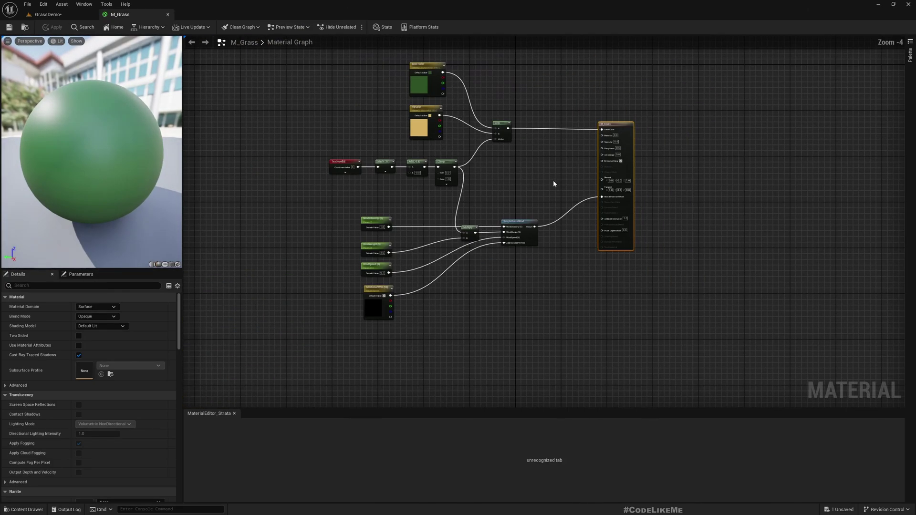
- Examine the wind nodes, the texture-coordinate mask chain and the base and tip colour blend in the M_Grass graph
scroll(456, 184, "up", 3)
right_click_drag(442, 206, 402, 184)
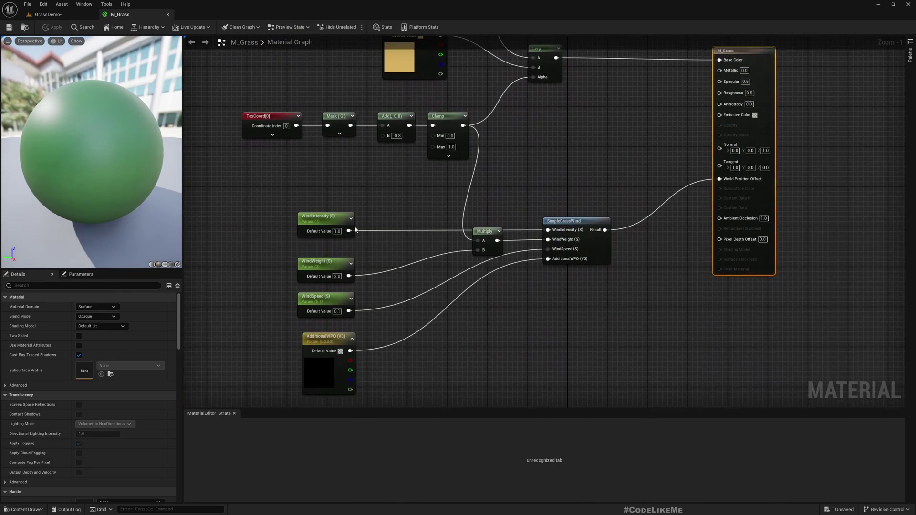
left_click_drag(270, 197, 616, 391)
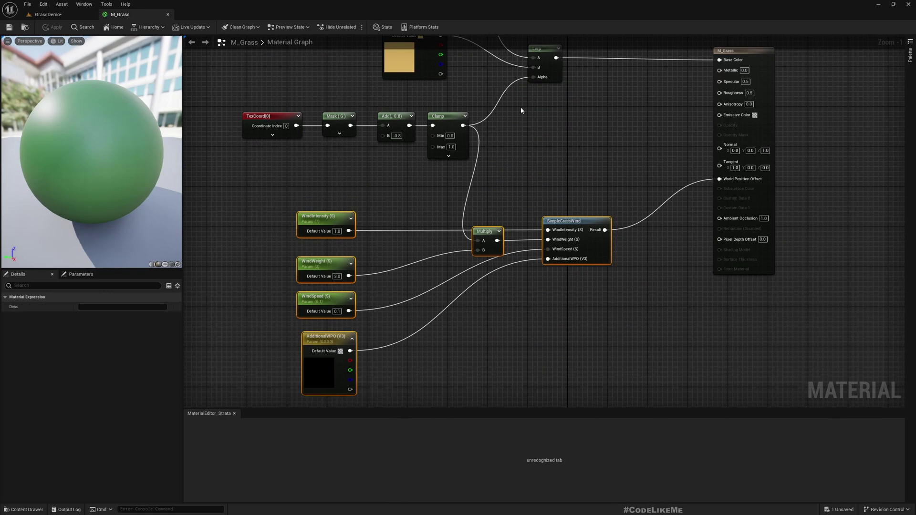
right_click_drag(520, 107, 548, 265)
left_click_drag(289, 247, 520, 314)
right_click_drag(307, 229, 310, 269)
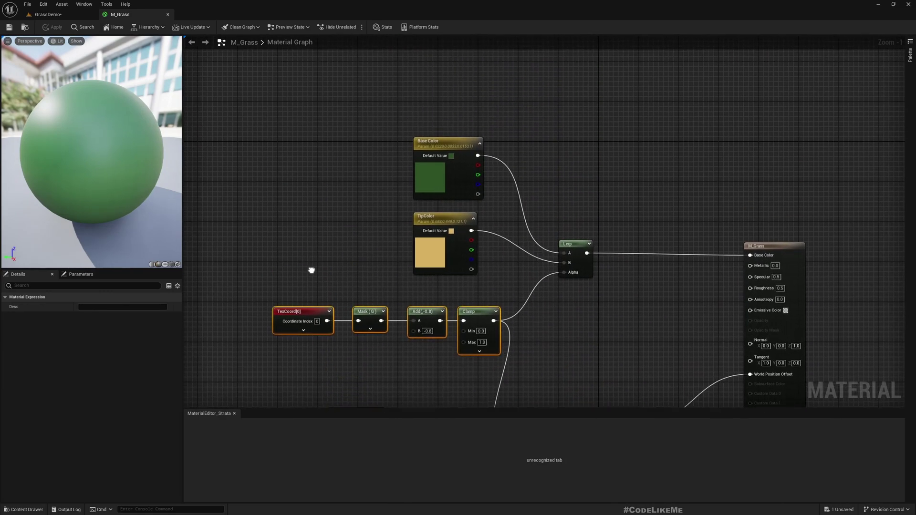
left_click_drag(352, 116, 452, 251)
- Return to the GrassDemo level and examine the grass along the path from a closer viewpoint
left_click(48, 15)
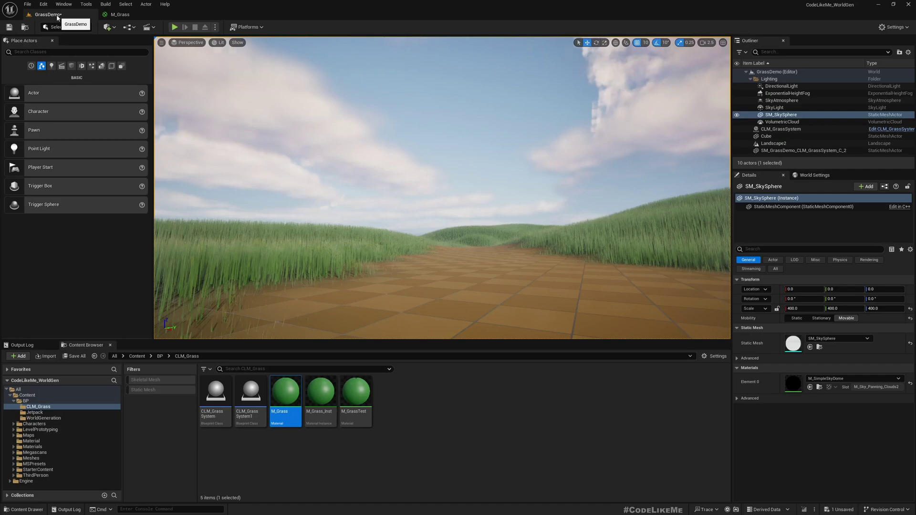
key("w")
right_click_drag(462, 186, 563, 214)
key("w")
key("w")
right_click_drag(495, 189, 497, 188)
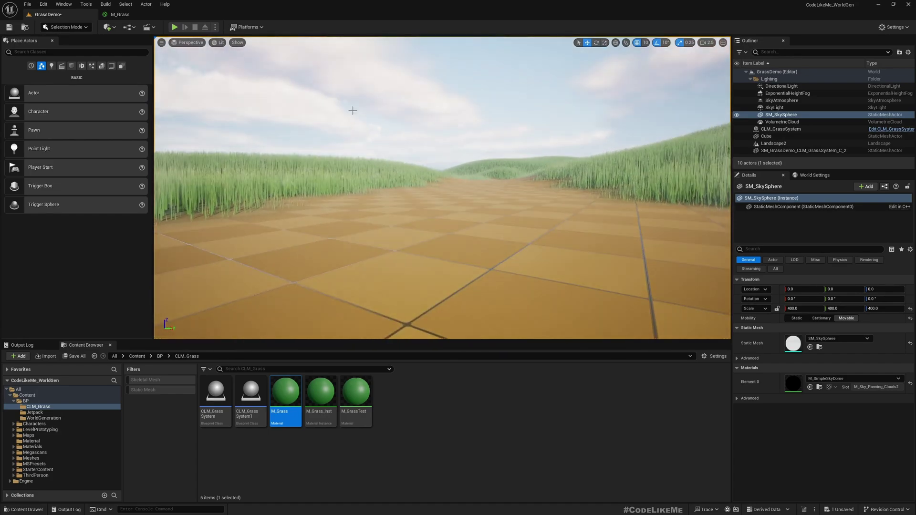
left_click(121, 15)
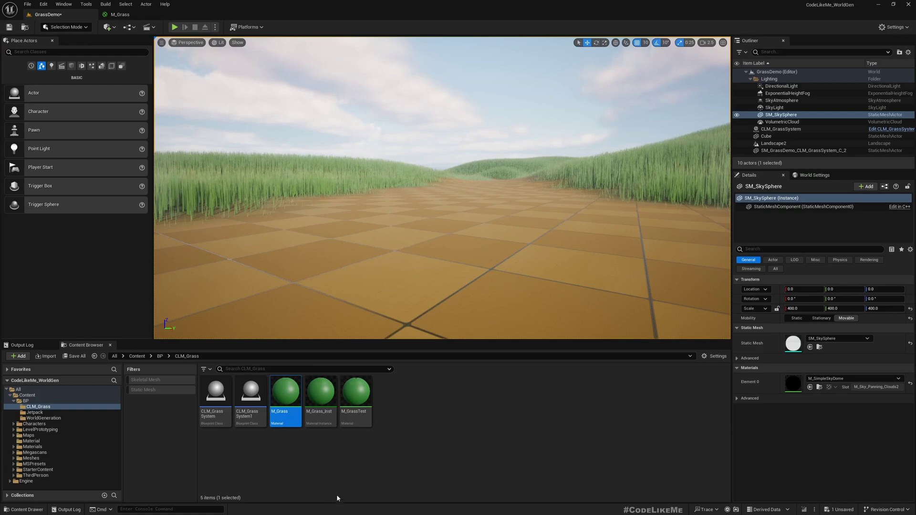
- Duplicate the M_Grass material in the CLM_Grass folder and name the copy M_GrassDistanceFixed
left_click(334, 487)
left_click(289, 422)
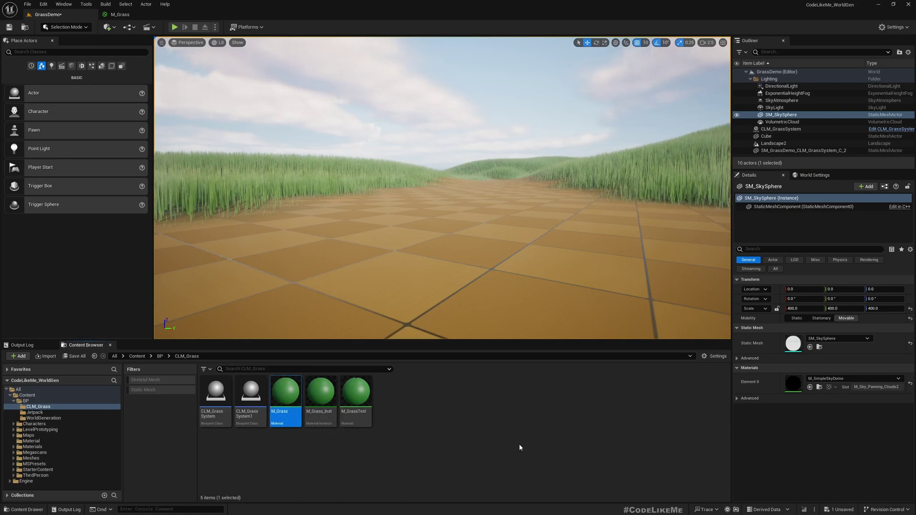
key("ctrl+d")
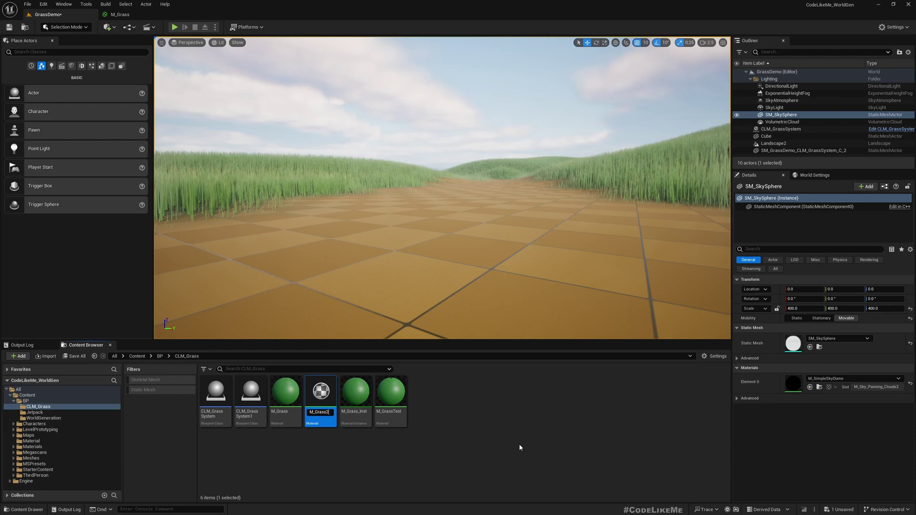
key("BackSpace")
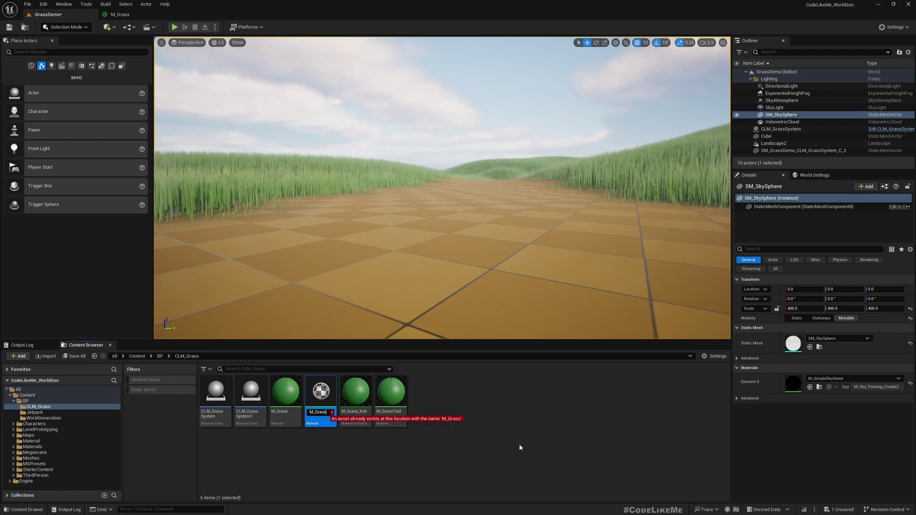
type("Distance")
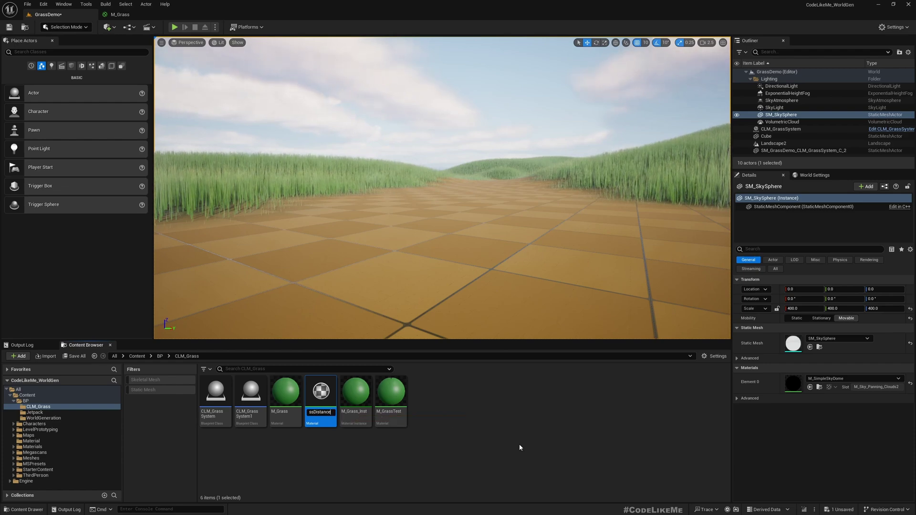
type("Fixed")
key("Return")
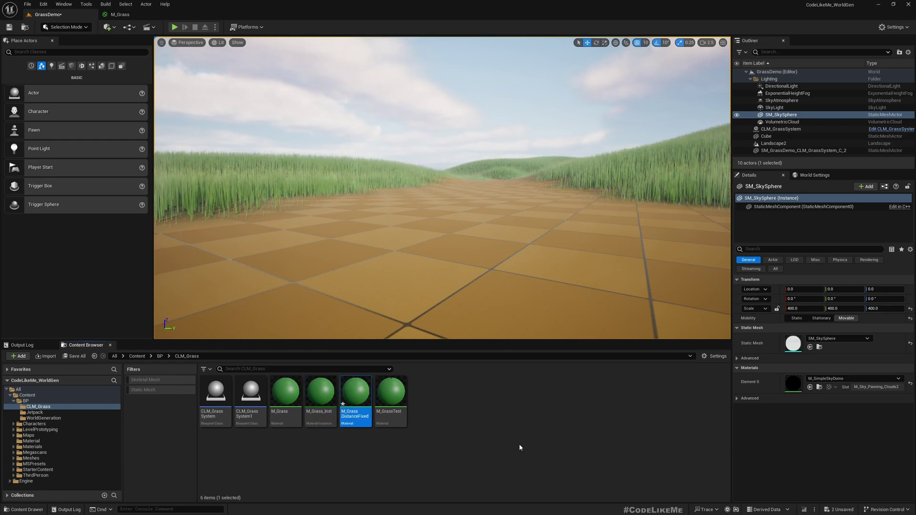
- Create a material instance of M_GrassDistanceFixed with its default name and assign it to the grass mesh actor's material Element 0
left_click(246, 203)
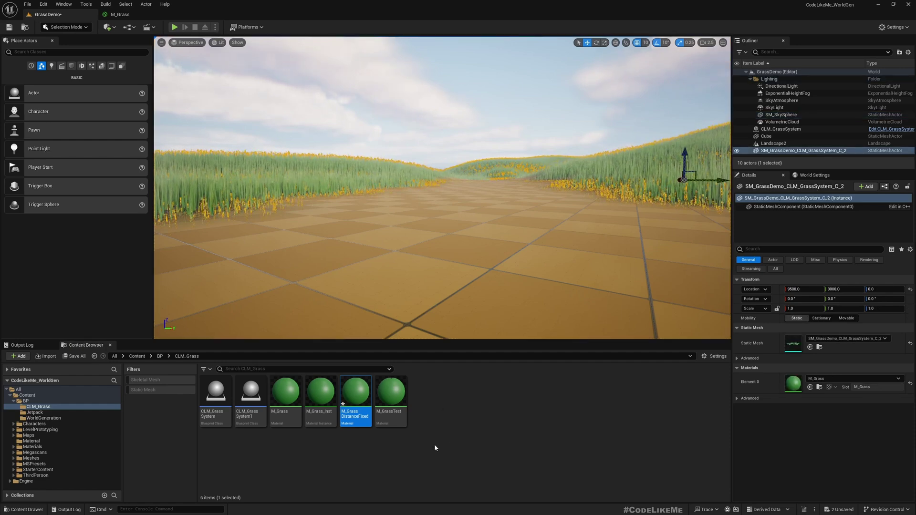
right_click(355, 393)
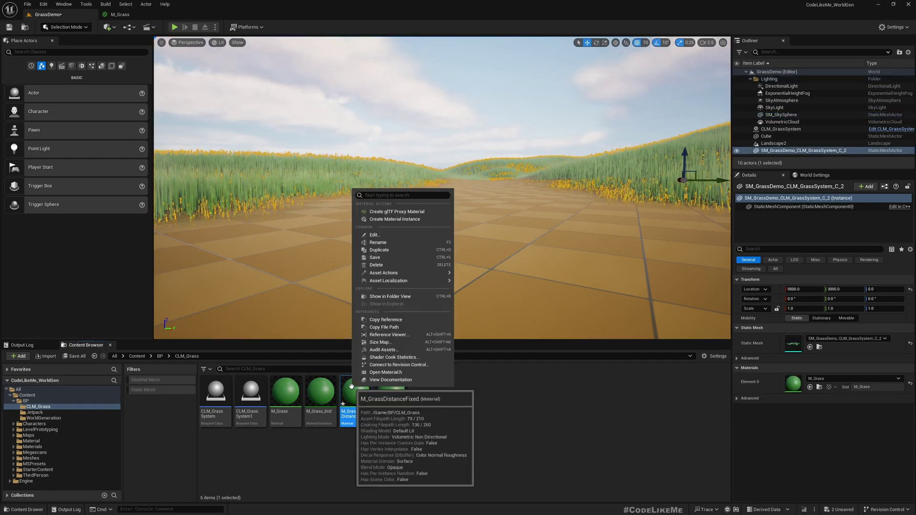
left_click(428, 218)
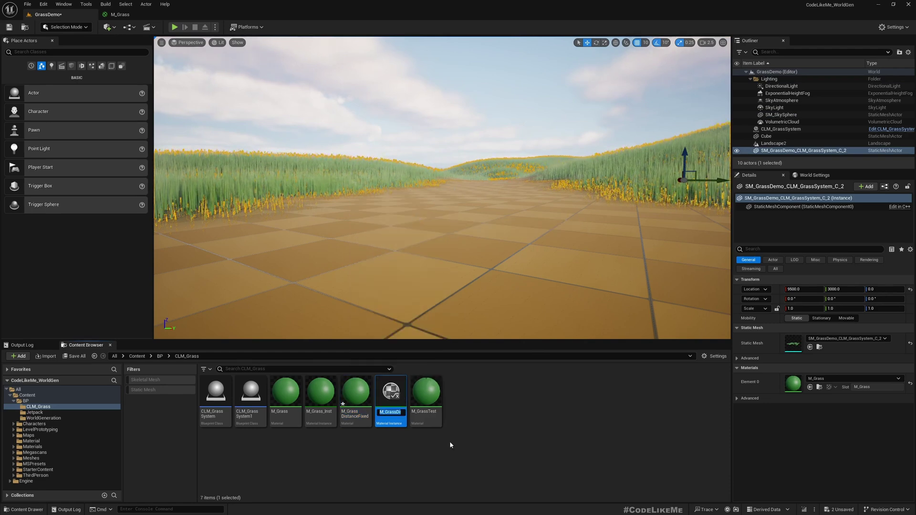
key("Return")
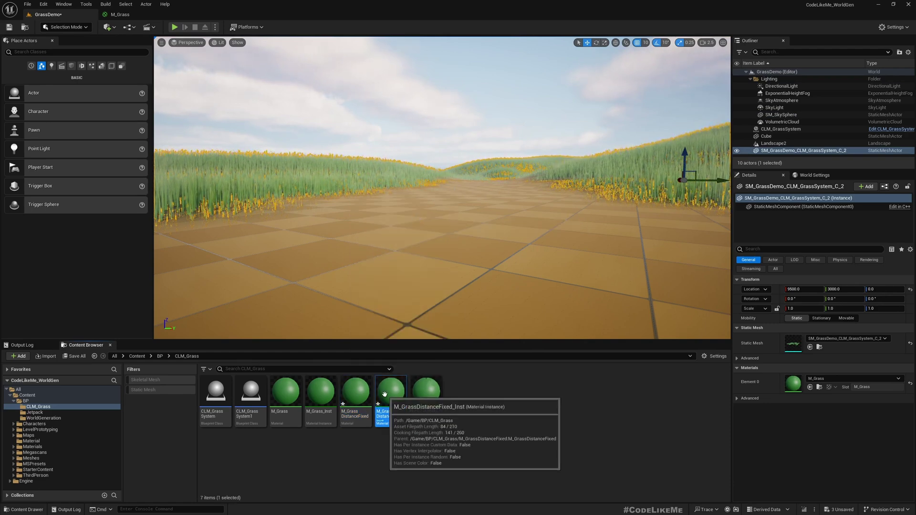
left_click_drag(385, 392, 790, 384)
left_click(573, 434)
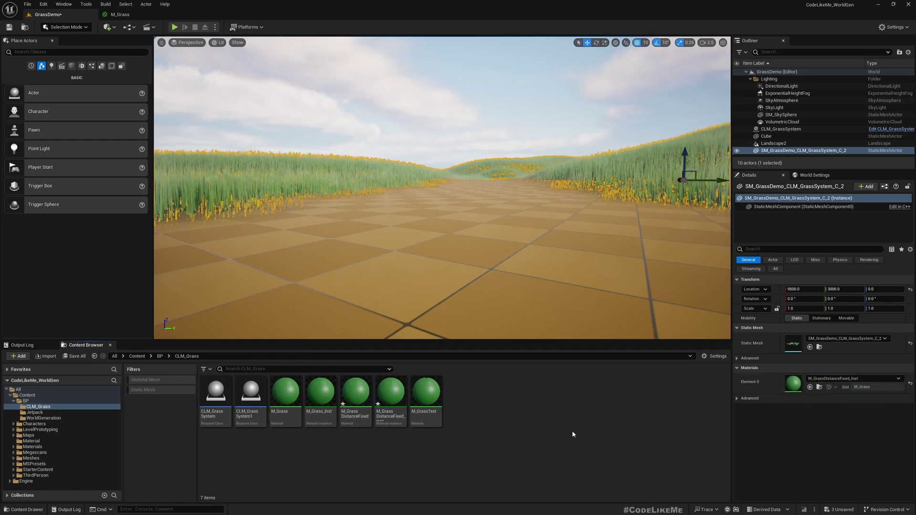
left_click(420, 92)
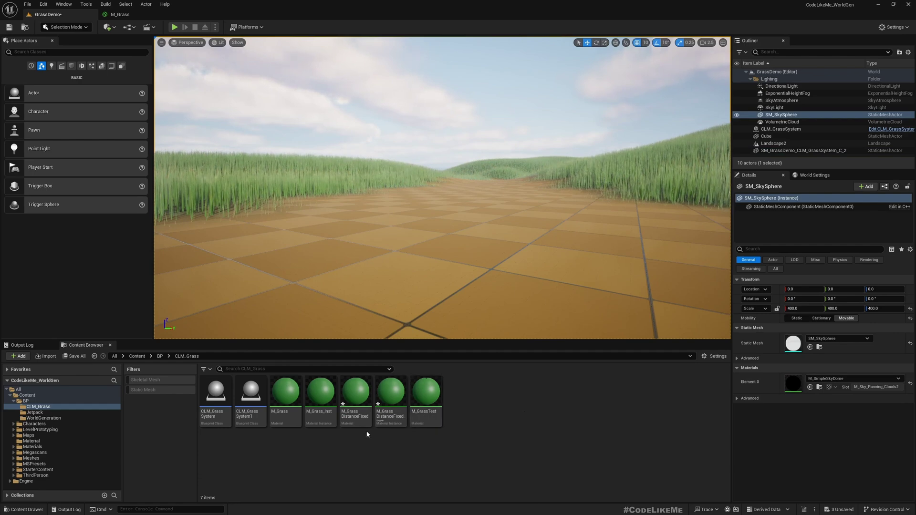
- Open the M_GrassDistanceFixed material for editing and close the original M_Grass editor
double_click(359, 390)
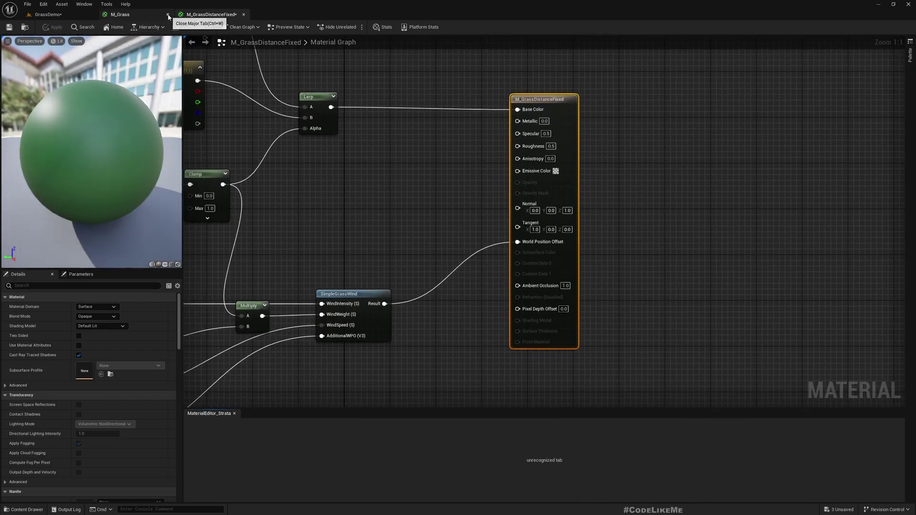
left_click(168, 15)
scroll(558, 236, "down", 4)
scroll(561, 237, "up", 3)
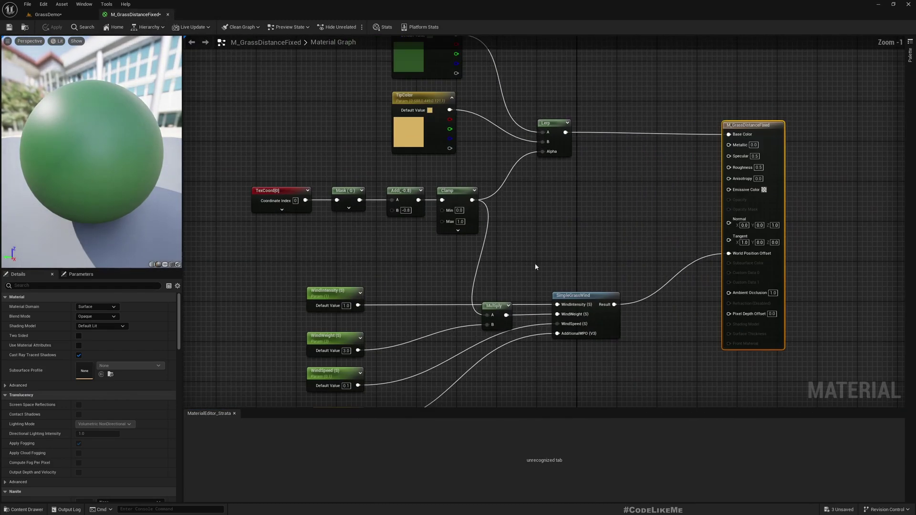
- Move the wind parameter, Multiply and SimpleGrassWind nodes further down the graph and group them in a comment named Wind
left_click_drag(272, 223, 363, 361)
scroll(523, 258, "down", 3)
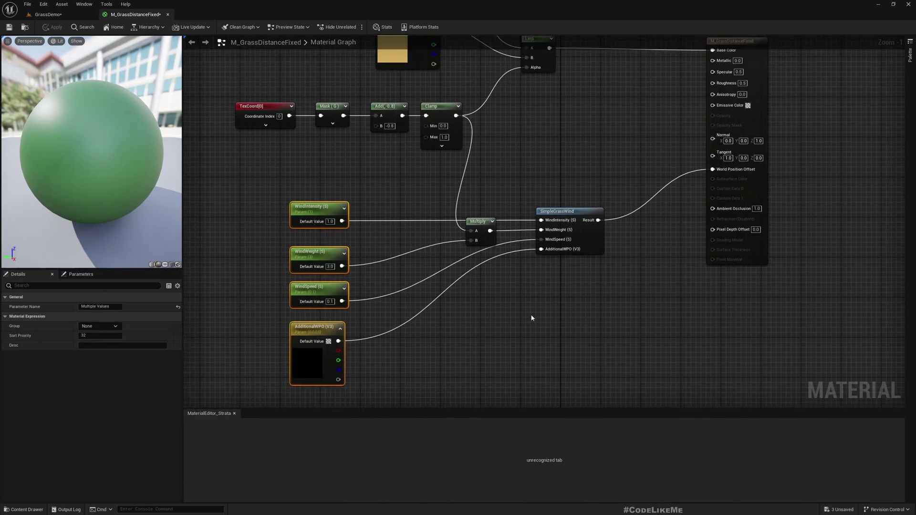
left_click_drag(364, 241, 571, 317)
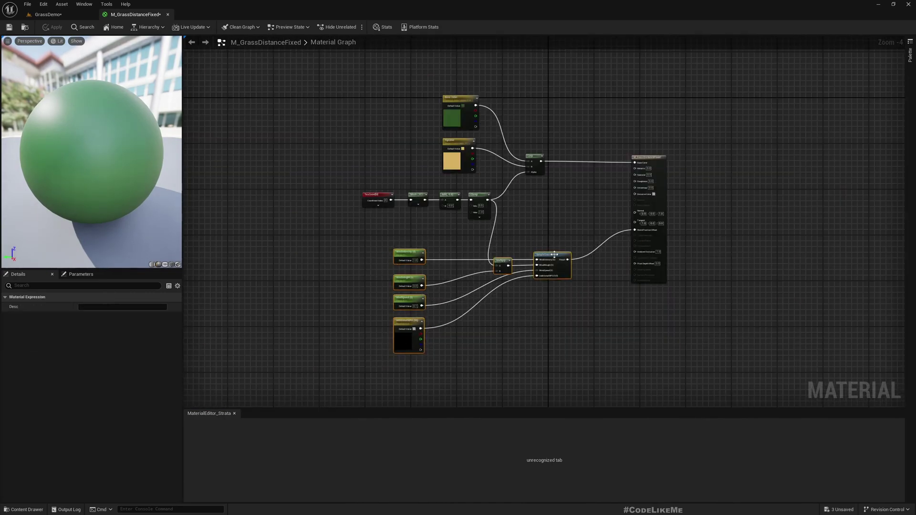
left_click_drag(554, 254, 558, 320)
right_click_drag(487, 298, 485, 210)
type("c")
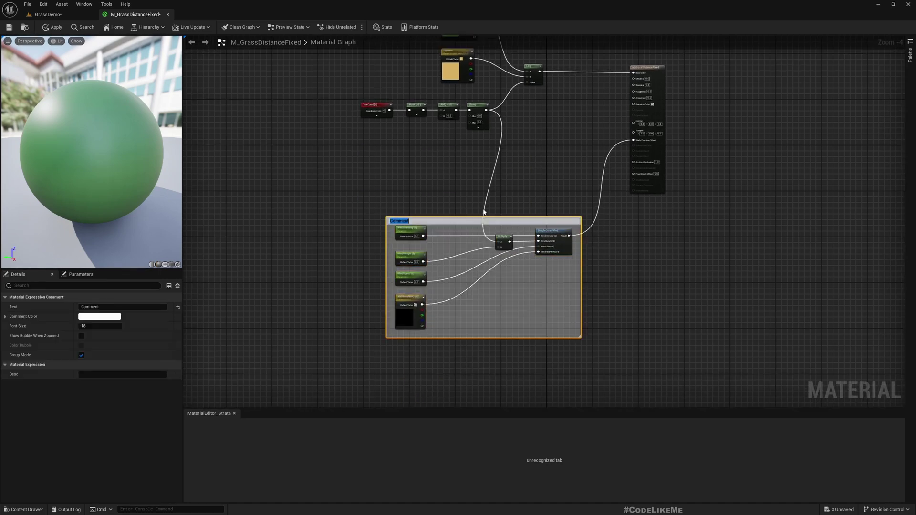
type("Wind")
key("Return")
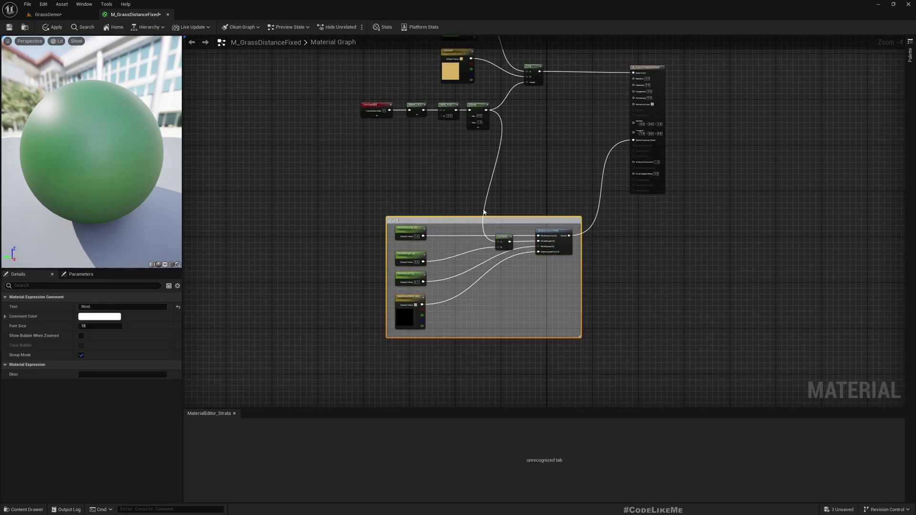
- Move the TexCoord, Mask, Add and Clamp chain left, away from the Lerp node, to make room in the graph
right_click_drag(501, 130, 485, 245)
scroll(395, 235, "up", 2)
left_click_drag(322, 201, 504, 240)
right_click(419, 220)
left_click_drag(521, 194, 440, 210)
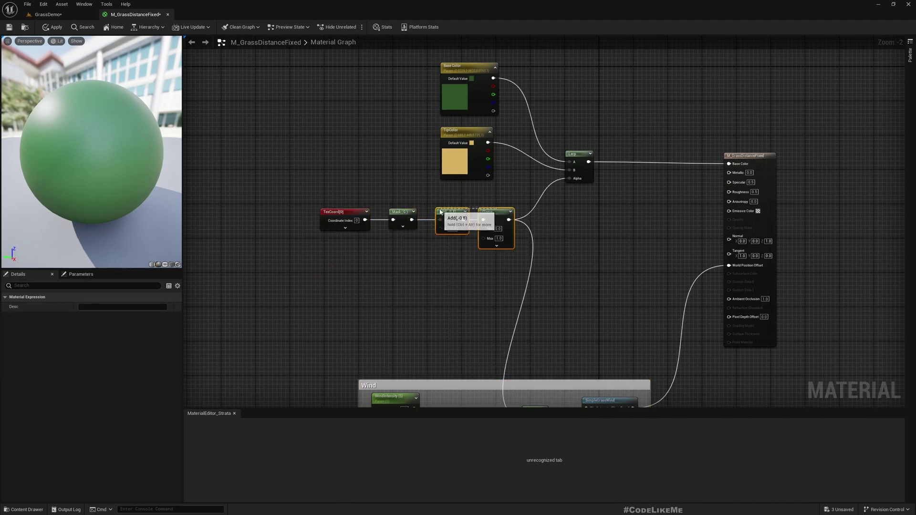
right_click_drag(407, 282, 406, 282)
right_click(407, 282)
left_click_drag(314, 200, 529, 251)
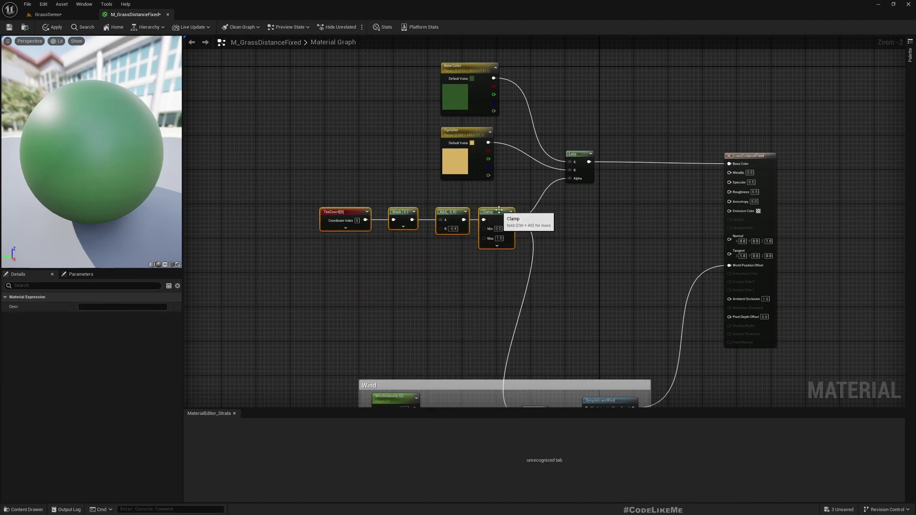
left_click_drag(499, 213, 431, 217)
- Branch a second ComponentMask with the R and G channels off the TexCoord output and place it below the existing mask chain
left_click(334, 224)
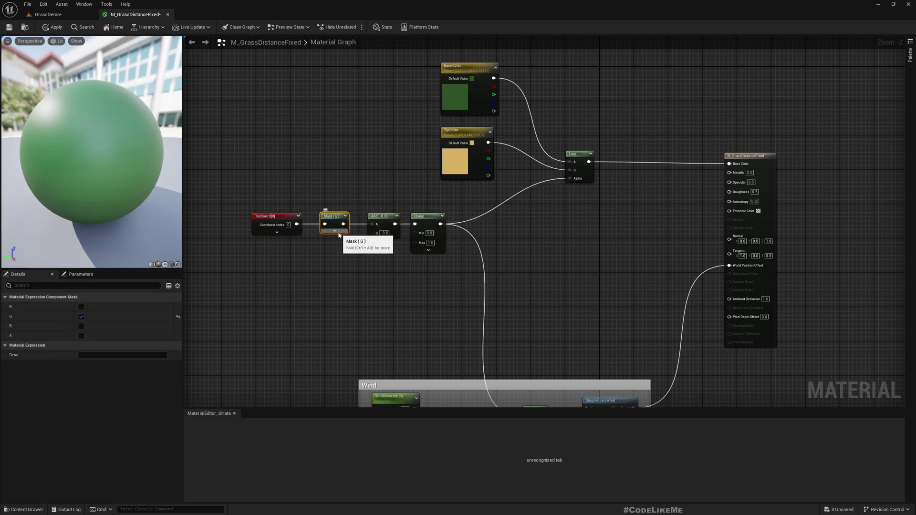
scroll(339, 216, "up", 2)
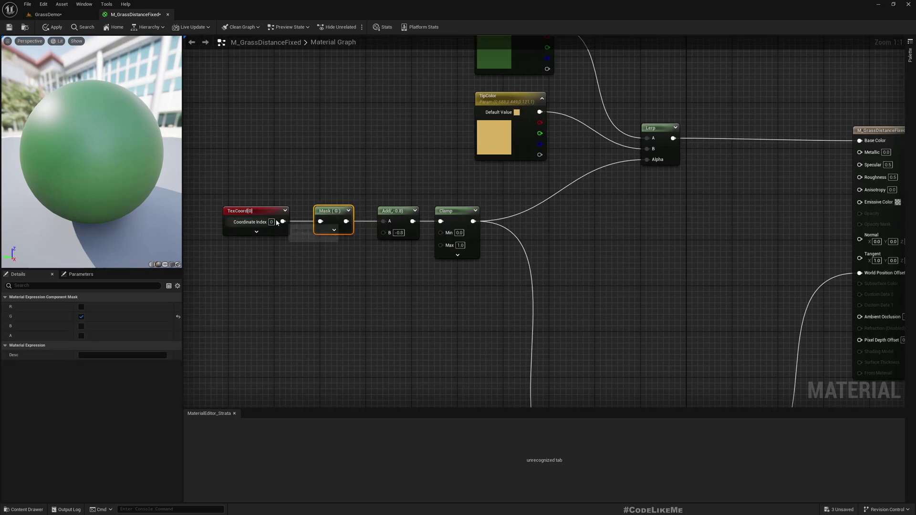
scroll(356, 169, "down", 2)
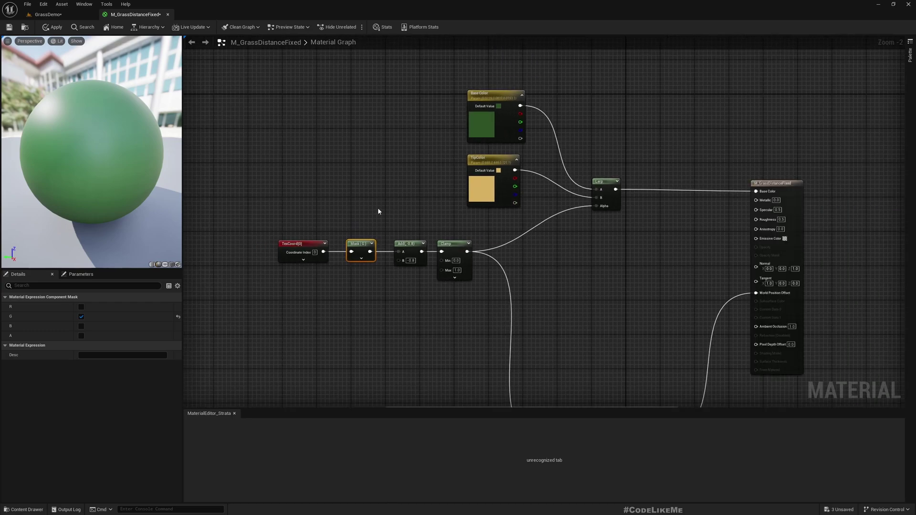
right_click_drag(570, 276, 561, 258)
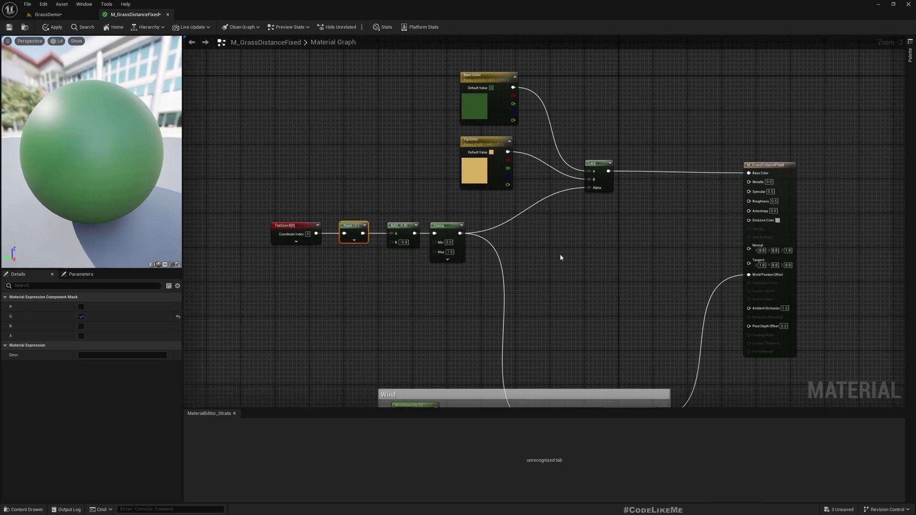
right_click_drag(390, 288, 409, 235)
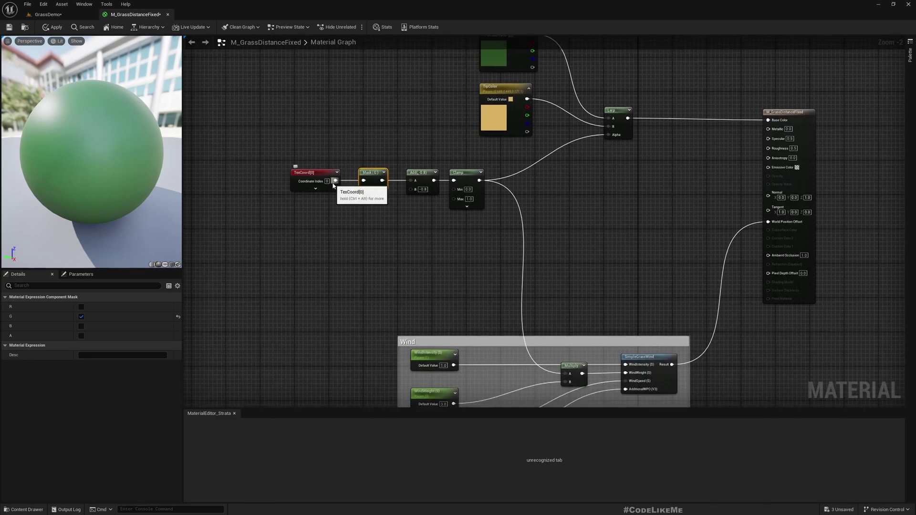
left_click_drag(335, 181, 382, 245)
type("mask")
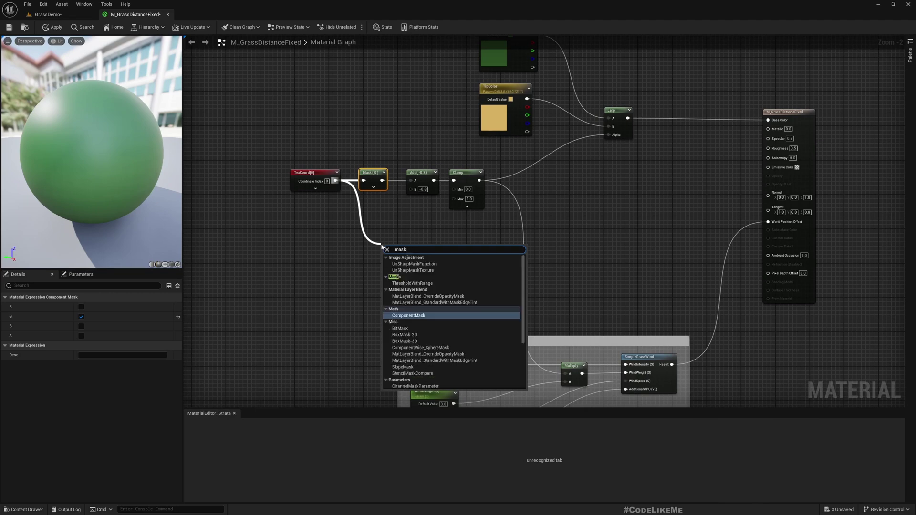
key("Return")
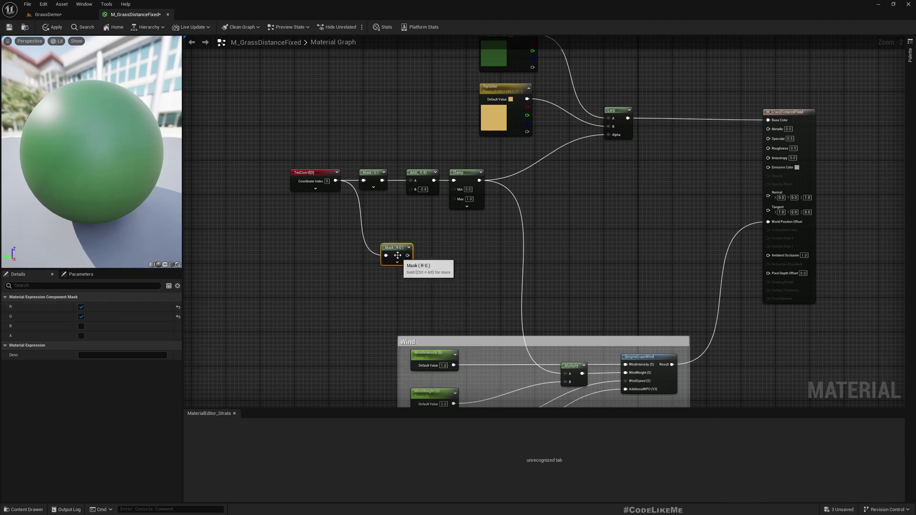
left_click_drag(398, 252, 380, 238)
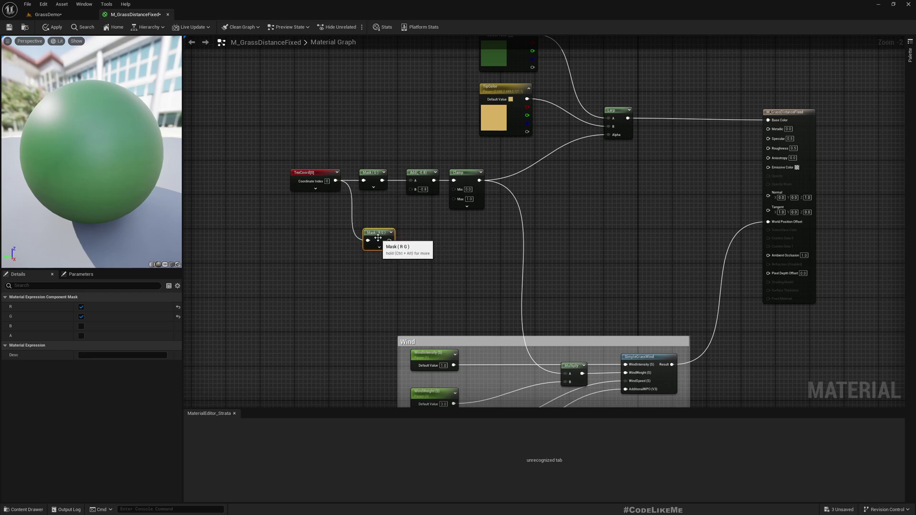
right_click_drag(426, 263, 403, 298)
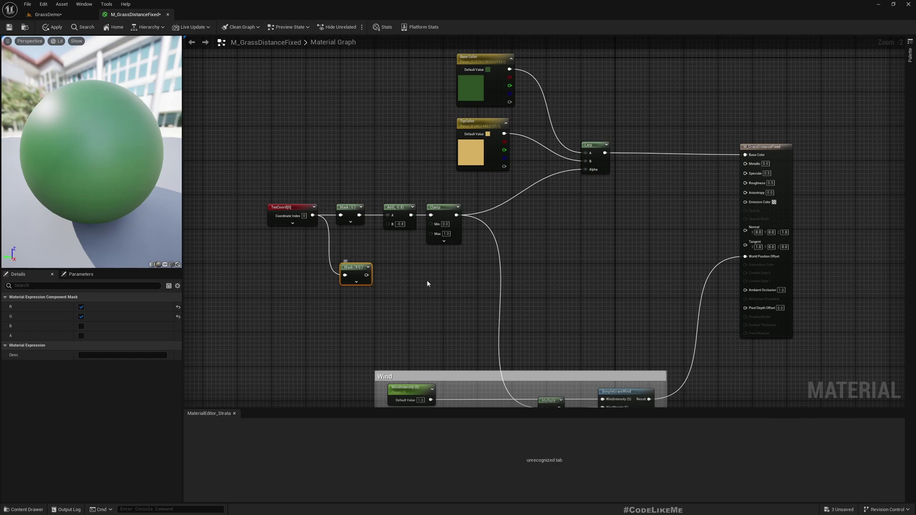
right_click_drag(427, 284, 399, 290)
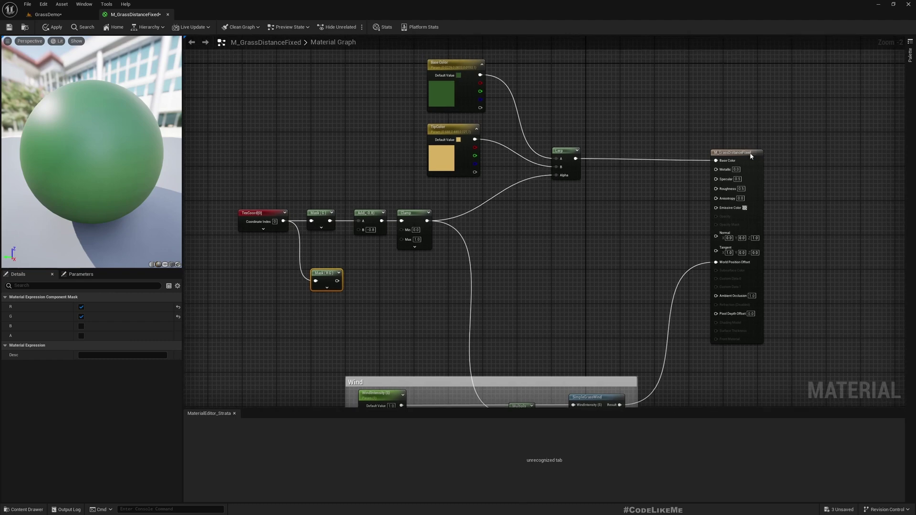
left_click_drag(328, 275, 336, 276)
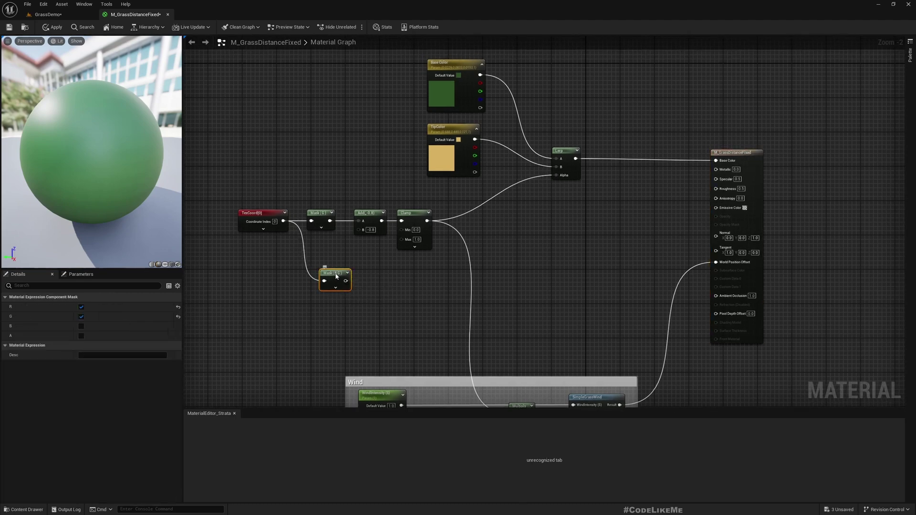
- Preview the R G mask node's output on a plane in the material preview
right_click(336, 276)
left_click(363, 294)
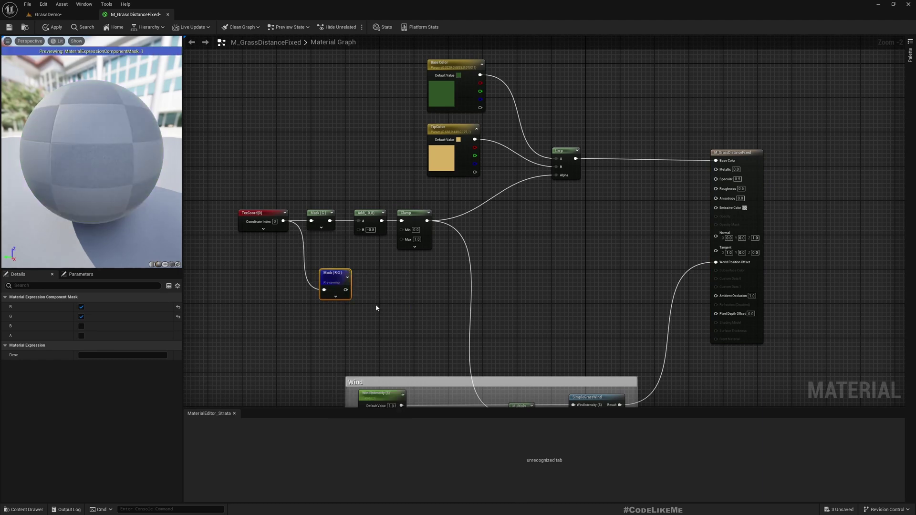
mouse_move(94, 165)
left_mouse_down()
mouse_move(117, 222)
mouse_move(120, 205)
mouse_move(155, 220)
mouse_move(124, 217)
mouse_move(112, 177)
mouse_move(98, 215)
mouse_move(91, 165)
mouse_move(111, 177)
mouse_move(87, 152)
left_mouse_up()
left_click(166, 265)
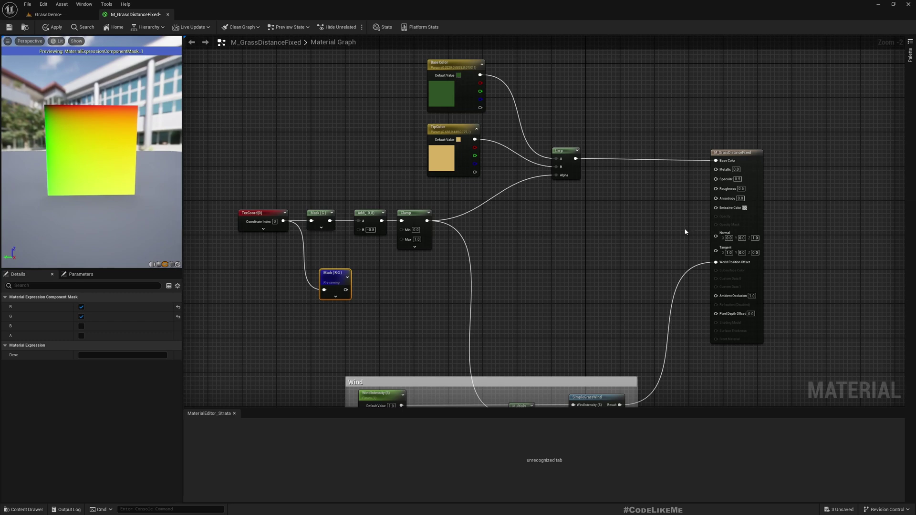
- Set the material's shading model to Unlit and connect the R G mask output to Emissive Color
left_click(754, 160)
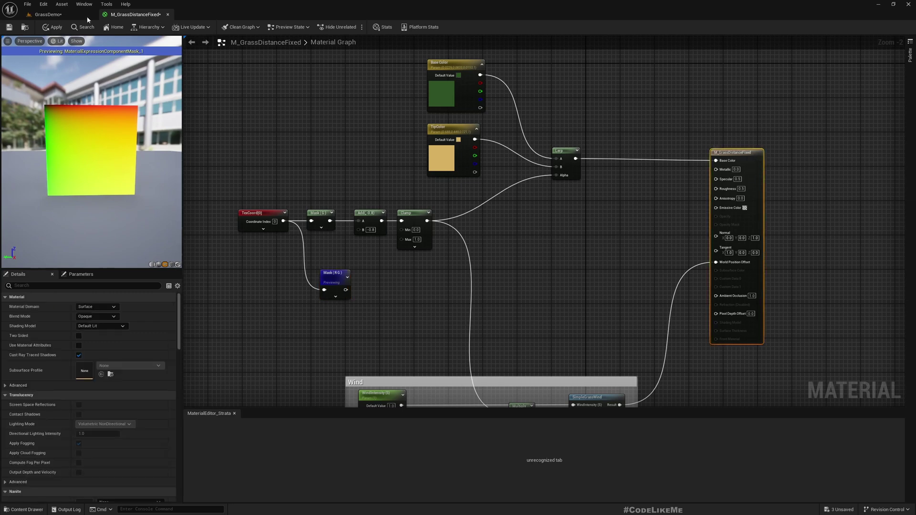
left_click(55, 16)
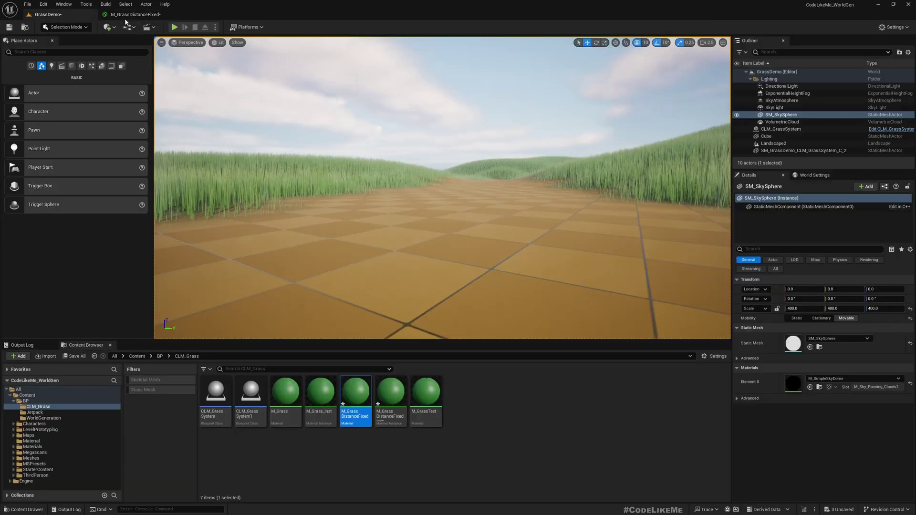
left_click(135, 15)
left_click(337, 127)
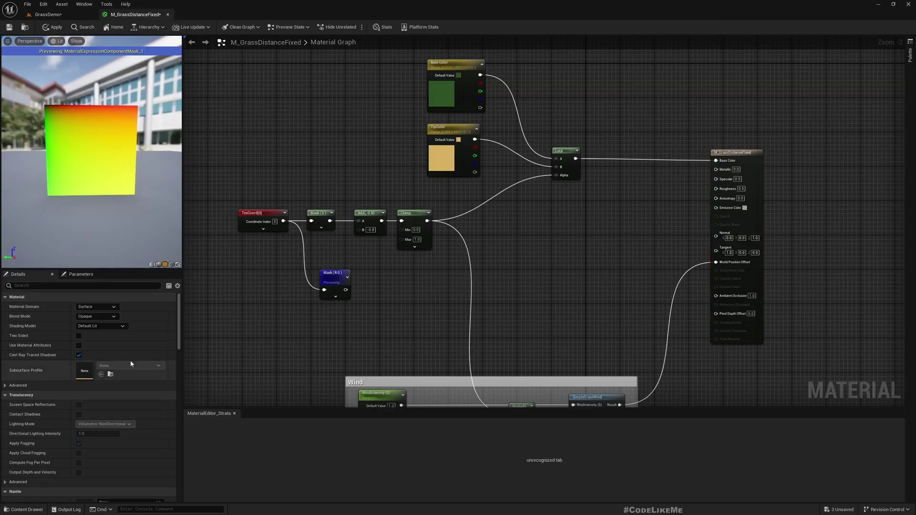
left_click(94, 326)
left_click(83, 333)
right_click_drag(564, 292, 517, 307)
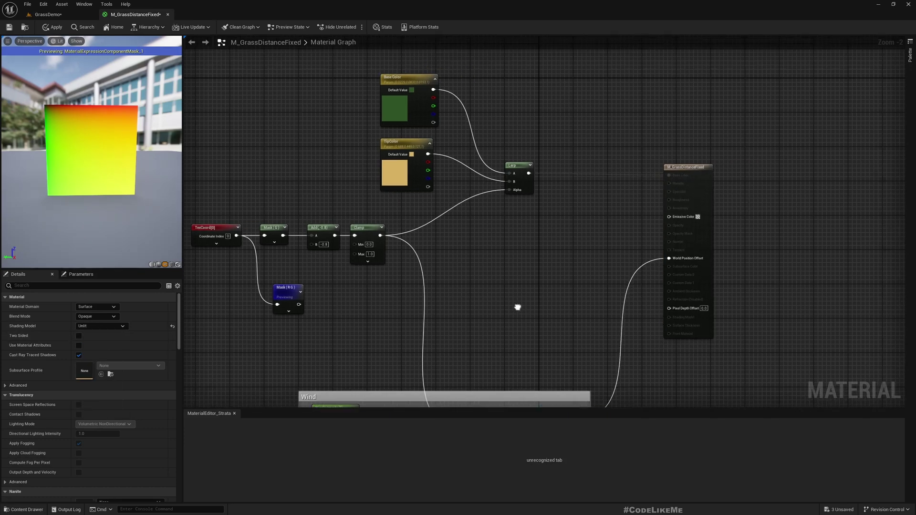
left_click_drag(299, 304, 669, 217)
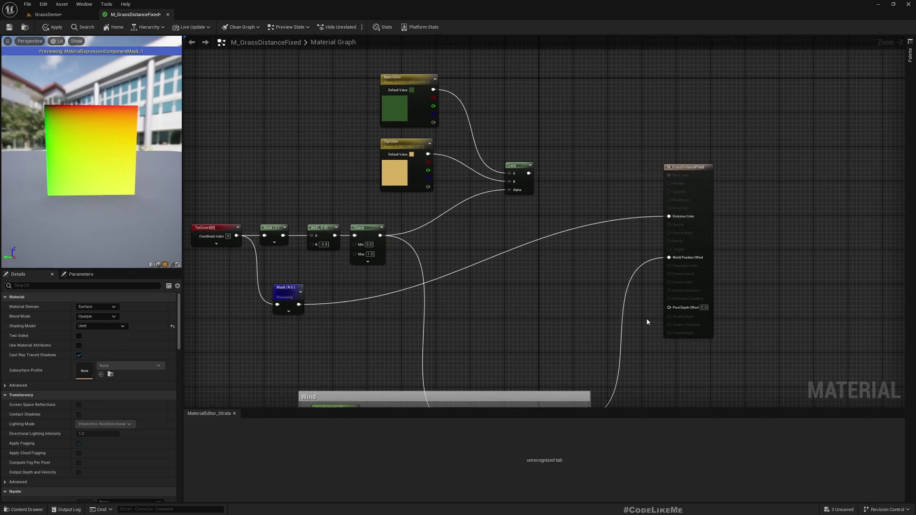
- Return to the GrassDemo level and examine the texture-coordinate colours on the grass blades from close up
left_click(47, 14)
right_click_drag(383, 179, 285, 182)
key("w")
key("e")
key("a")
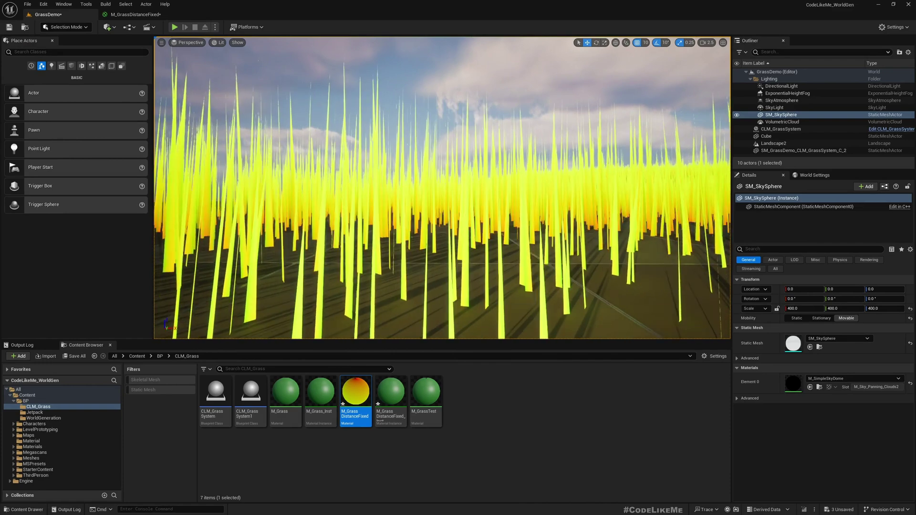
scroll(171, 237, "down", 3)
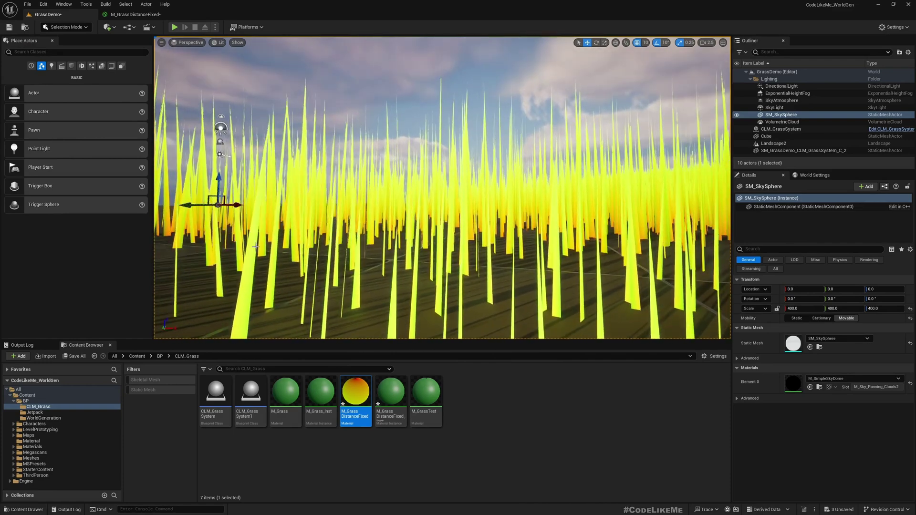
scroll(180, 246, "up", 2)
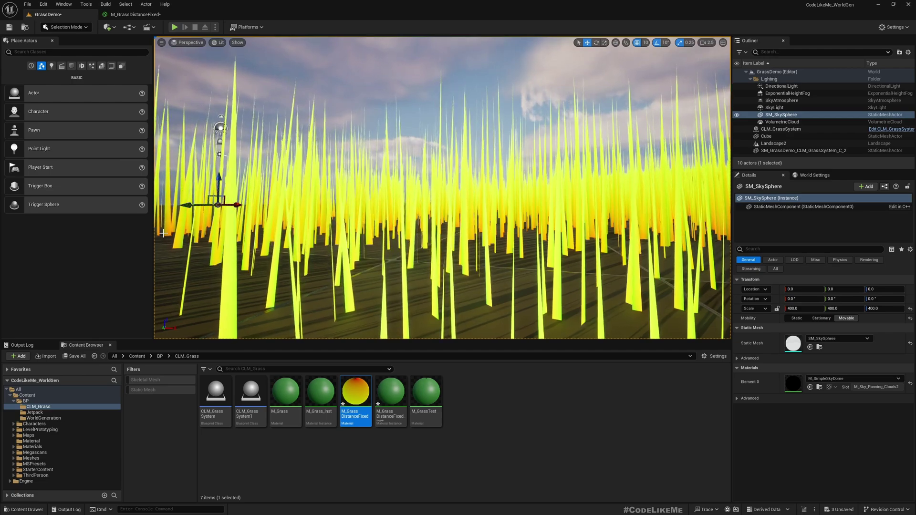
- Inspect the texture-coordinate gradient along the blades across the grass field, from between the blades and from further back
right_click_drag(611, 248, 639, 253)
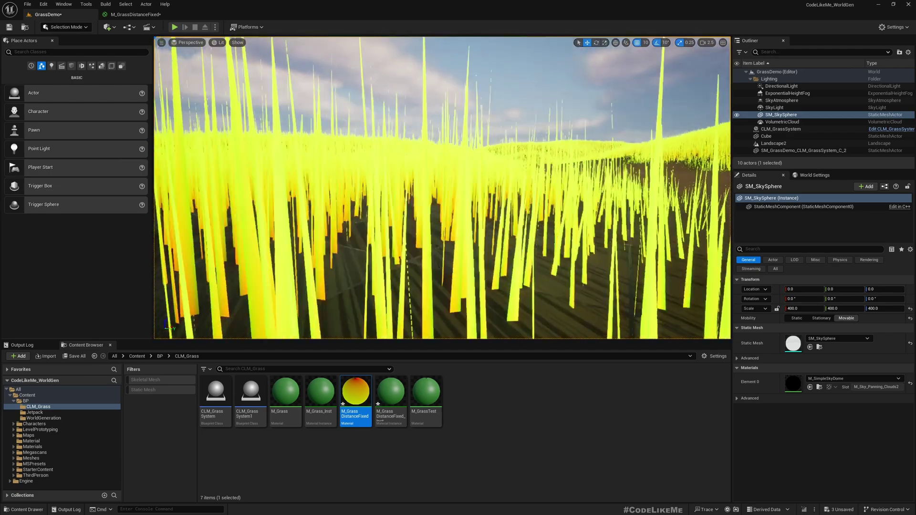
key("w")
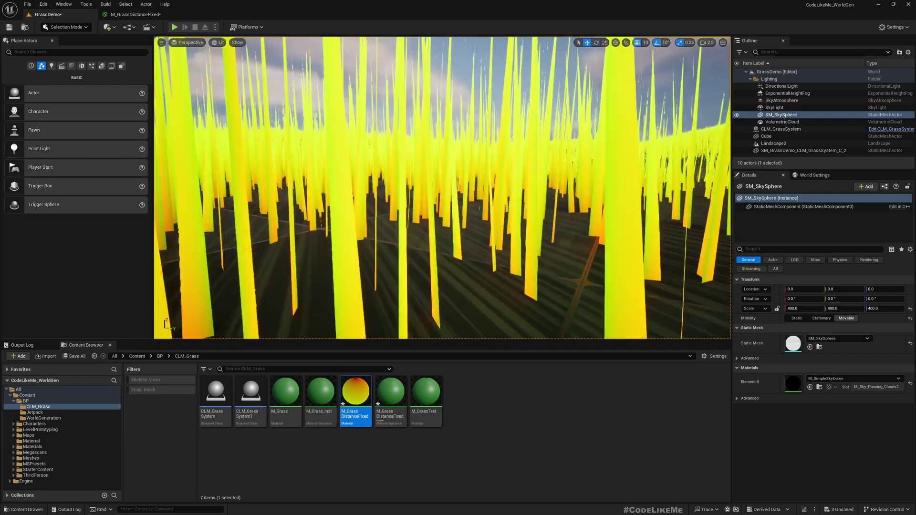
key("w")
right_click_drag(606, 245, 468, 245)
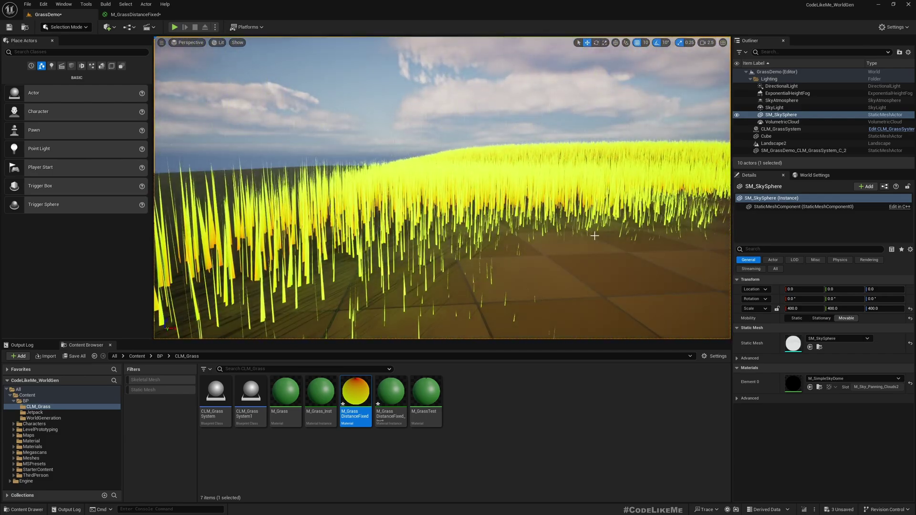
- Back in the M_GrassDistanceFixed graph, undo the R G mask's link to Emissive Color and stop previewing the mask node
left_click(136, 14)
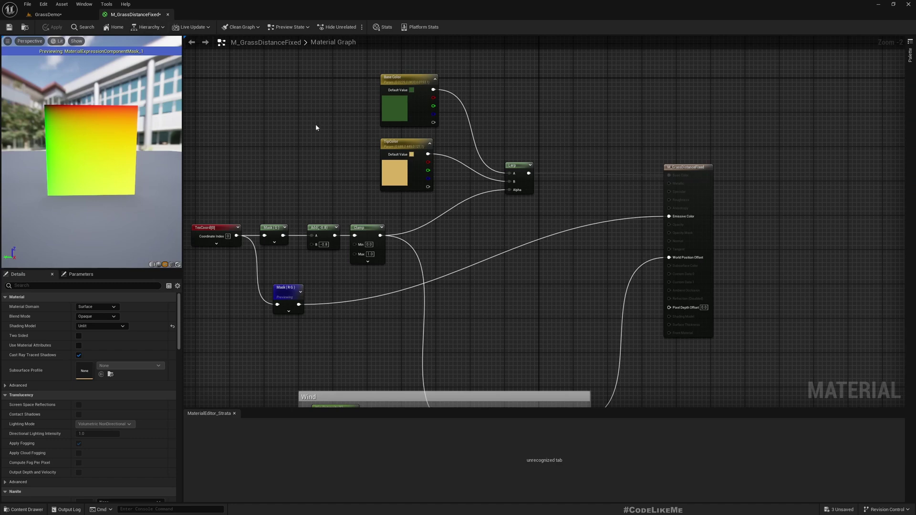
right_click_drag(313, 155, 316, 156)
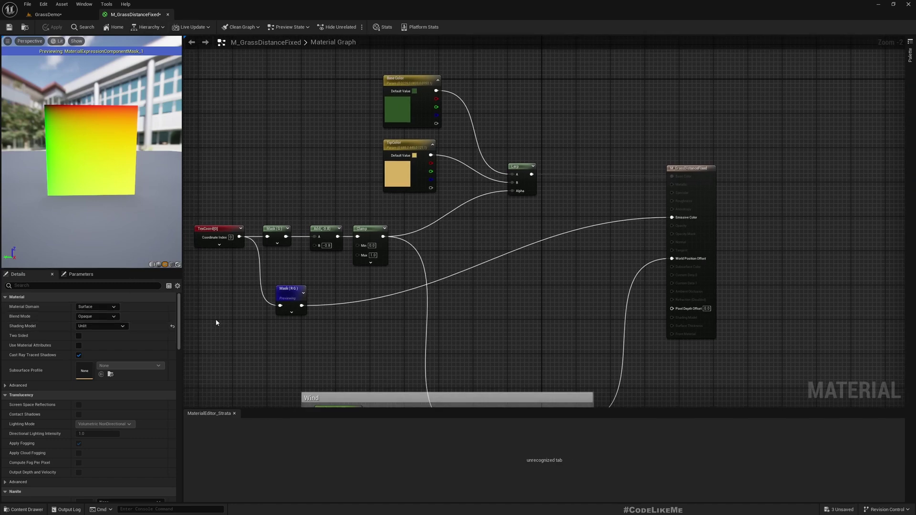
right_click_drag(226, 323, 247, 329)
key("ctrl+z")
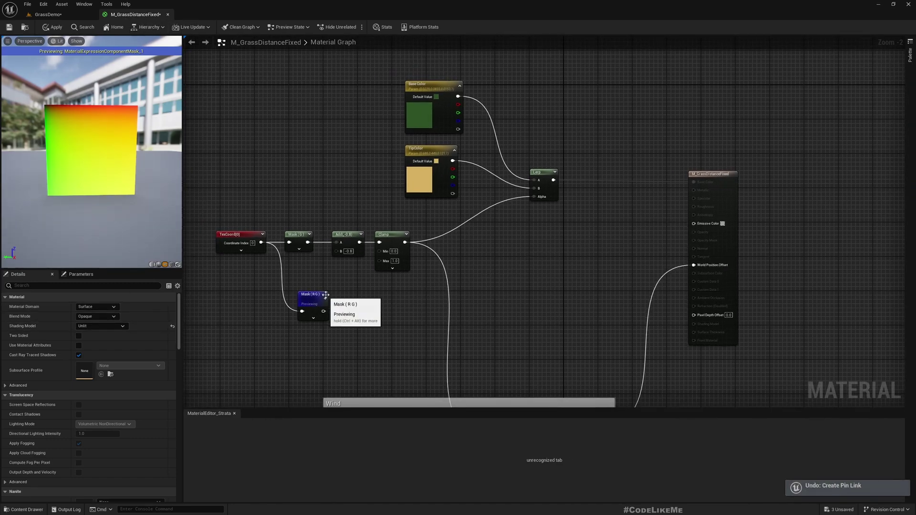
right_click(309, 298)
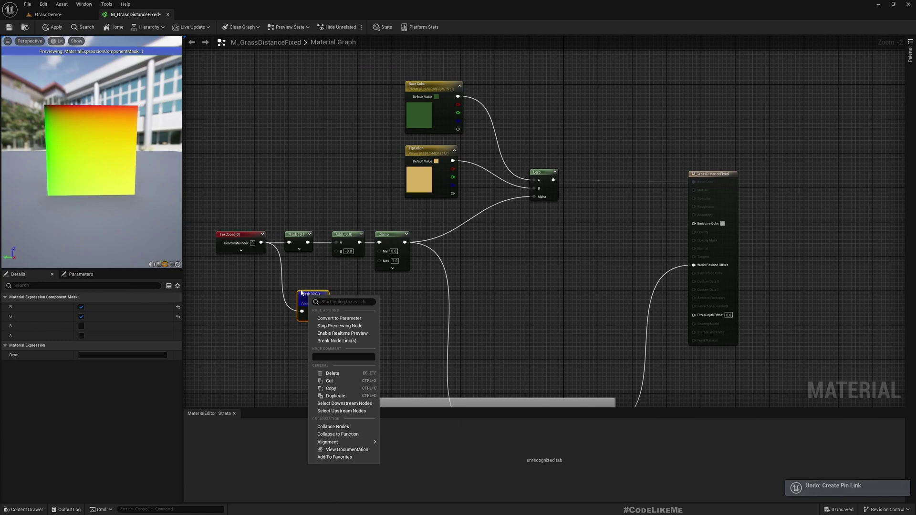
left_click(331, 326)
- Feed the R G mask into input A of a new Multiply node and line the two nodes up in a straight row
left_click_drag(310, 295, 348, 297)
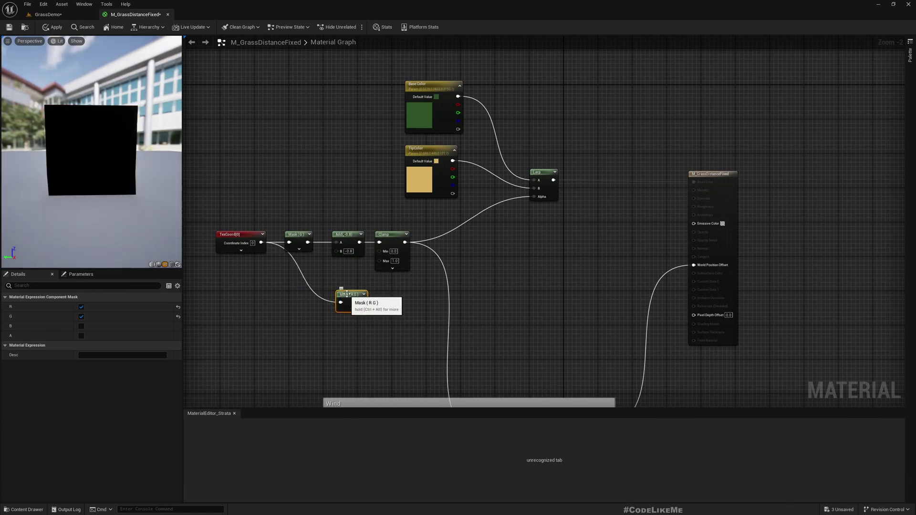
left_click_drag(361, 302, 455, 308)
type("*")
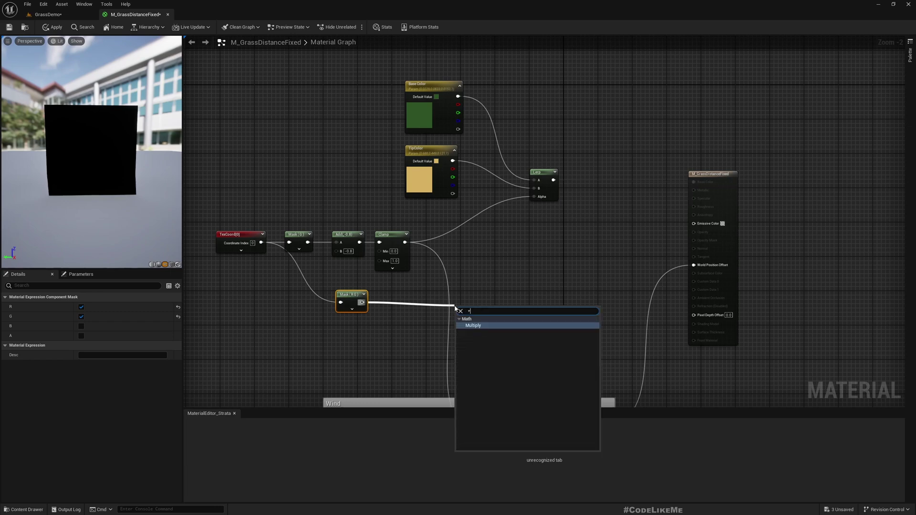
key("Return")
left_click_drag(470, 318, 459, 308)
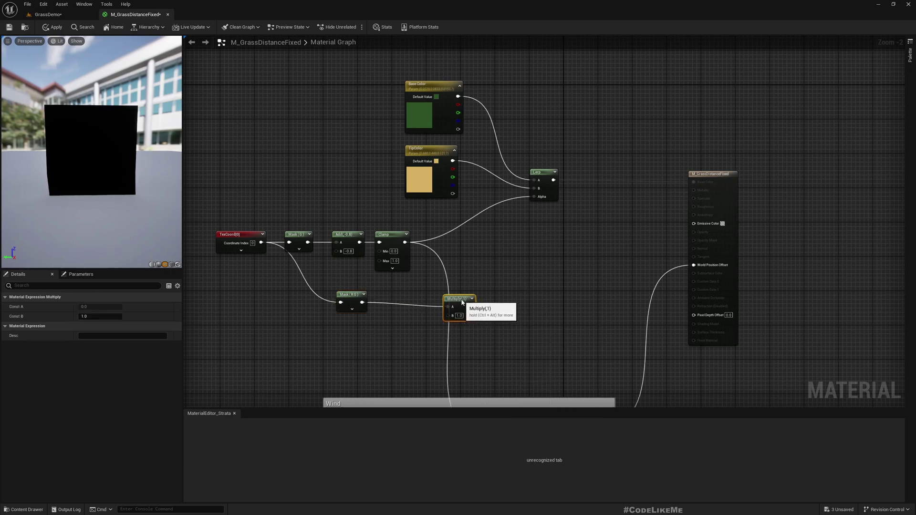
right_click_drag(459, 309, 449, 225)
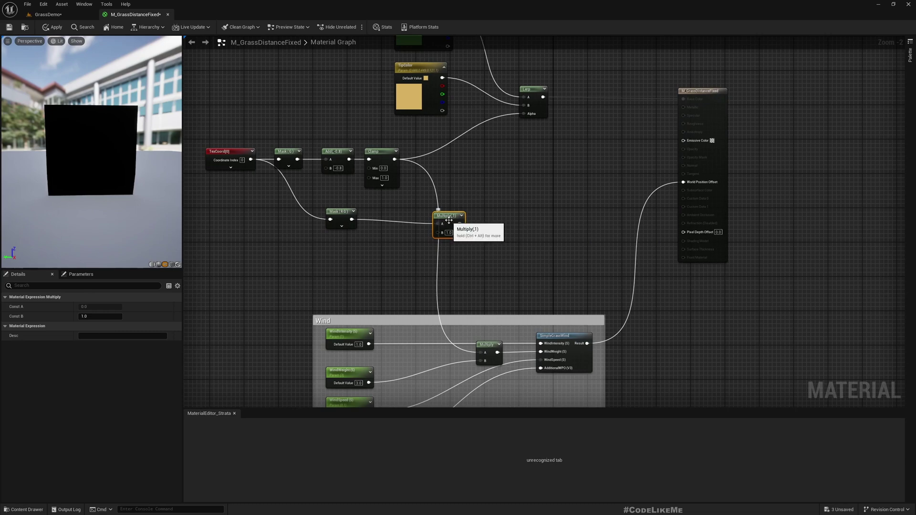
right_click_drag(528, 242, 473, 235)
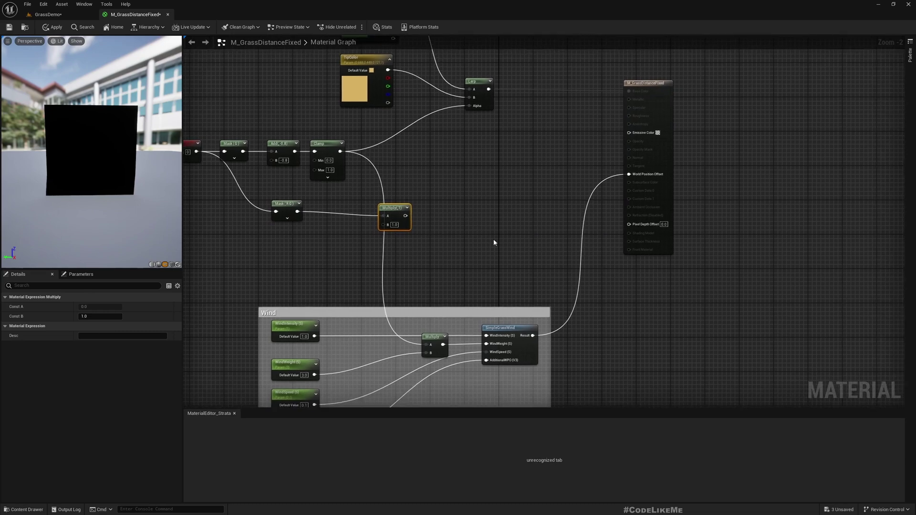
left_click_drag(399, 209, 381, 209)
left_click_drag(275, 196, 372, 225)
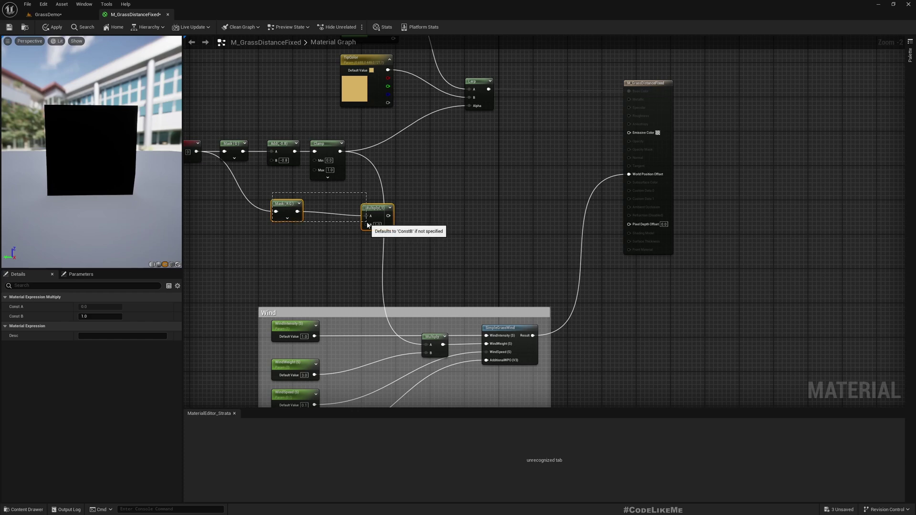
key("q")
- Insert an Add node between the SimpleGrassWind result and World Position Offset, and connect the new Multiply output to its B input
right_click_drag(307, 200, 325, 201)
right_click_drag(545, 232, 493, 223)
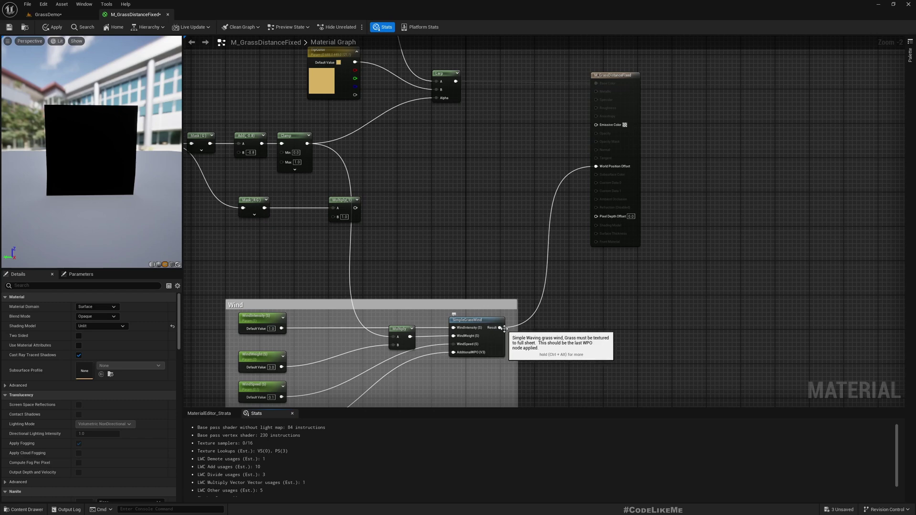
left_click_drag(602, 168, 543, 205)
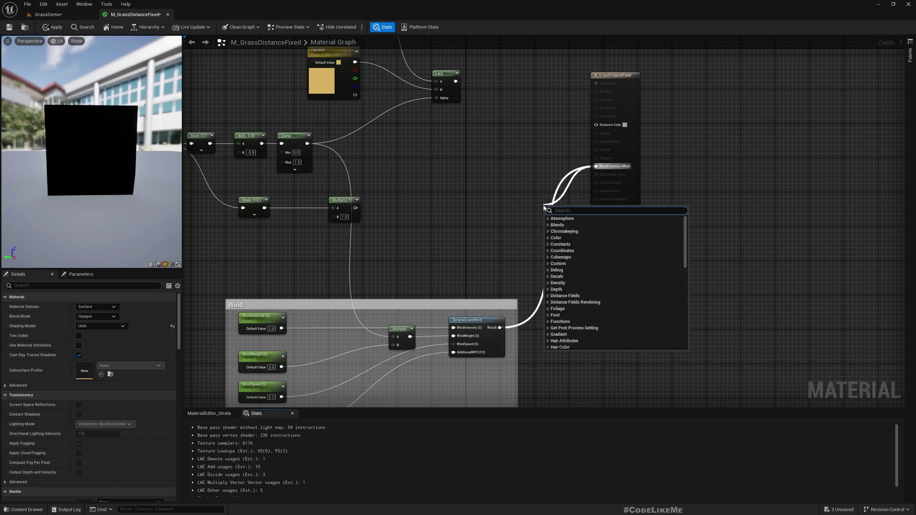
type("add")
key("Return")
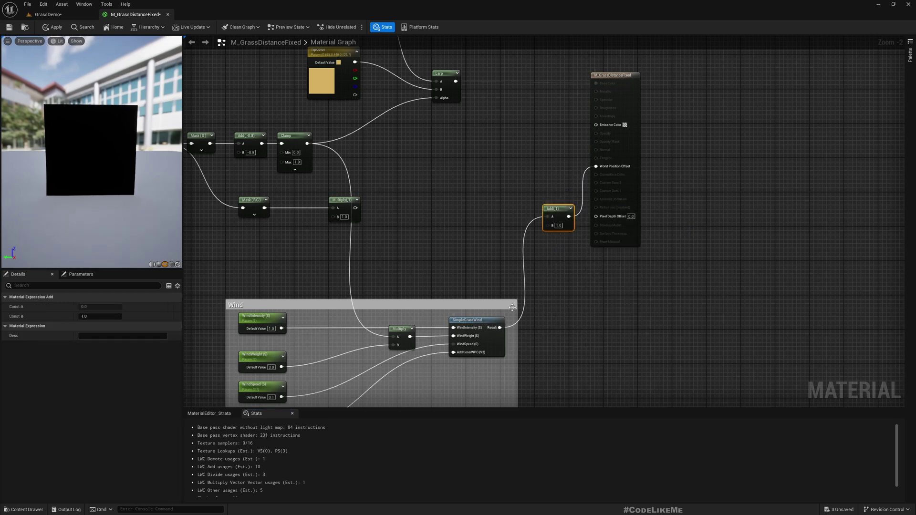
left_click_drag(356, 208, 557, 227)
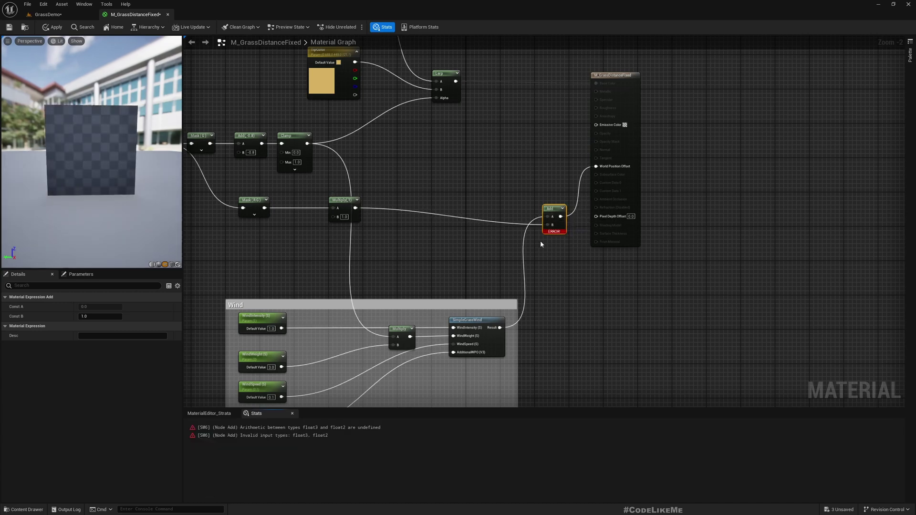
right_click(354, 209)
left_click(378, 193)
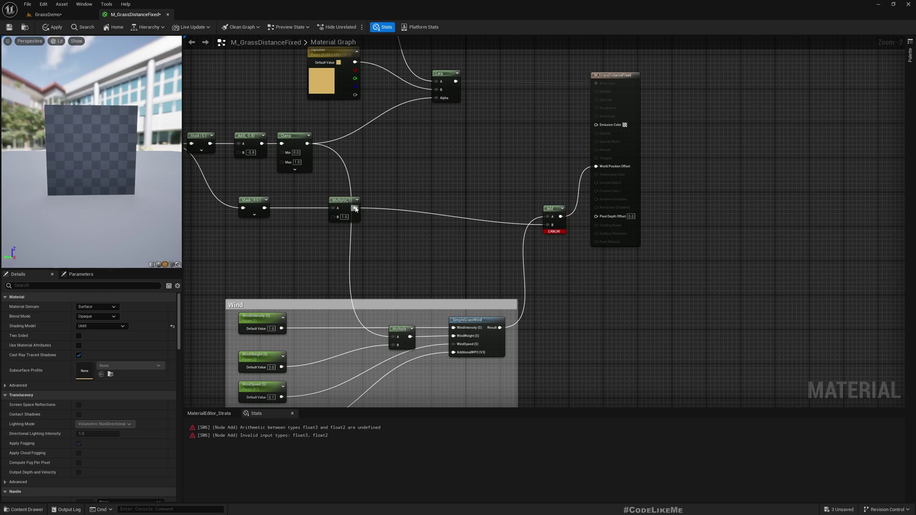
- Branch a BreakOutFloat2Components node off the output of the Multiply that follows the R G mask
left_click_drag(355, 209, 399, 239)
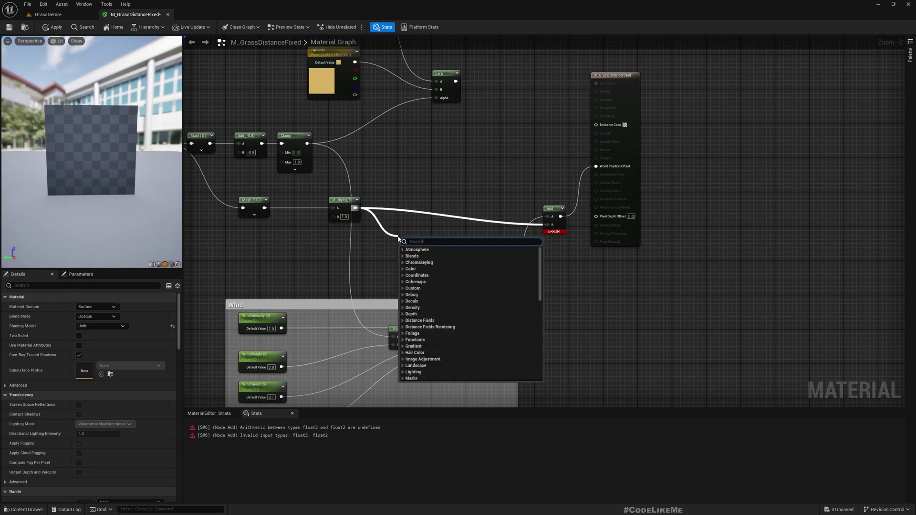
type("brea")
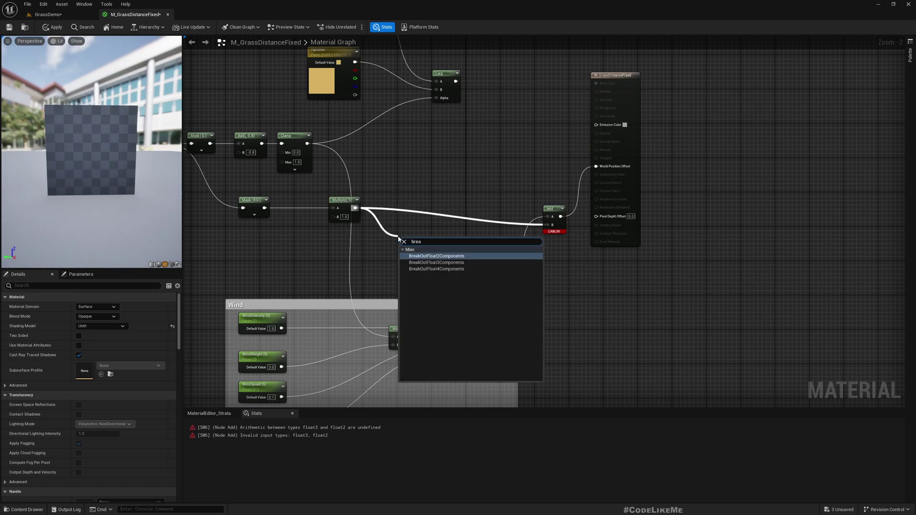
key("Return")
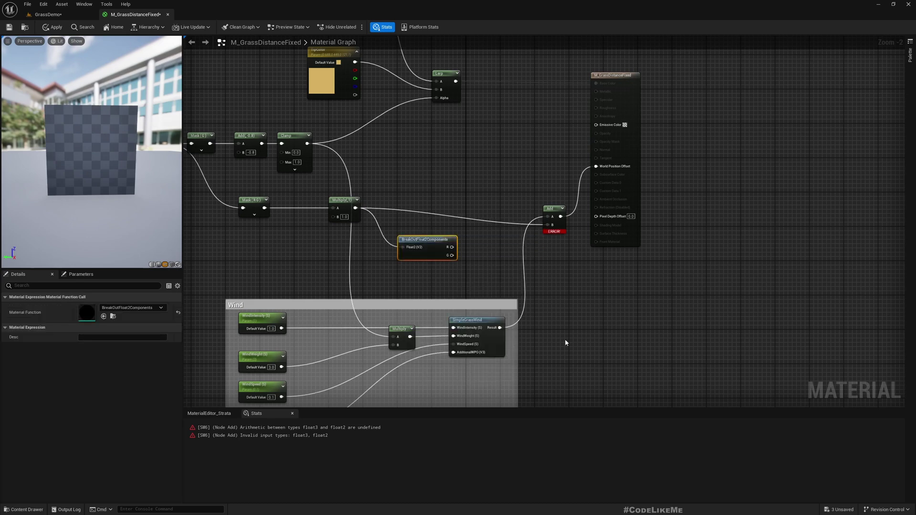
- Insert a MakeFloat3 node ahead of the Add node's B input and place it in line between Multiply and Add
left_click_drag(550, 226, 513, 244)
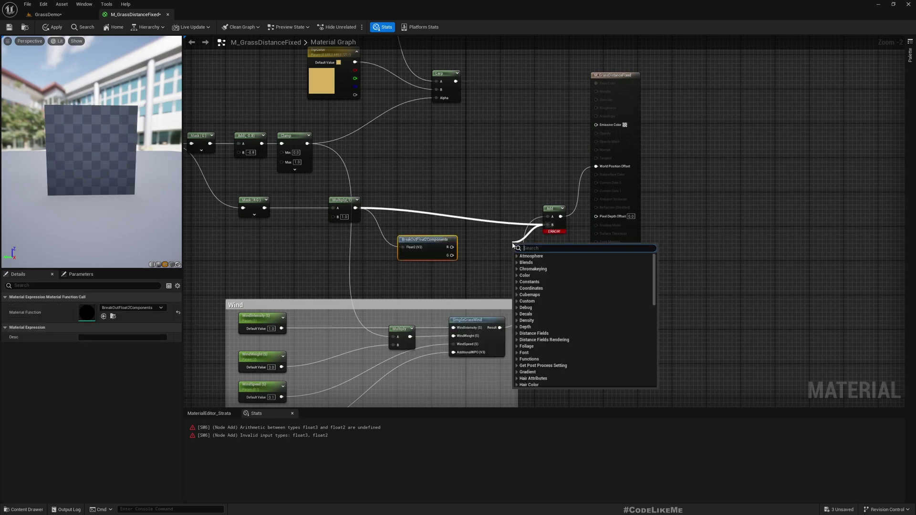
type("make")
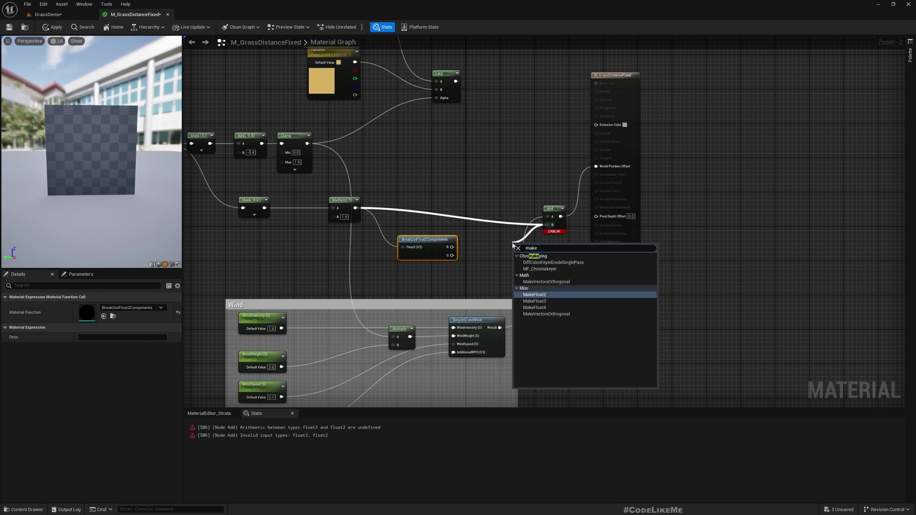
key("Down")
key("Return")
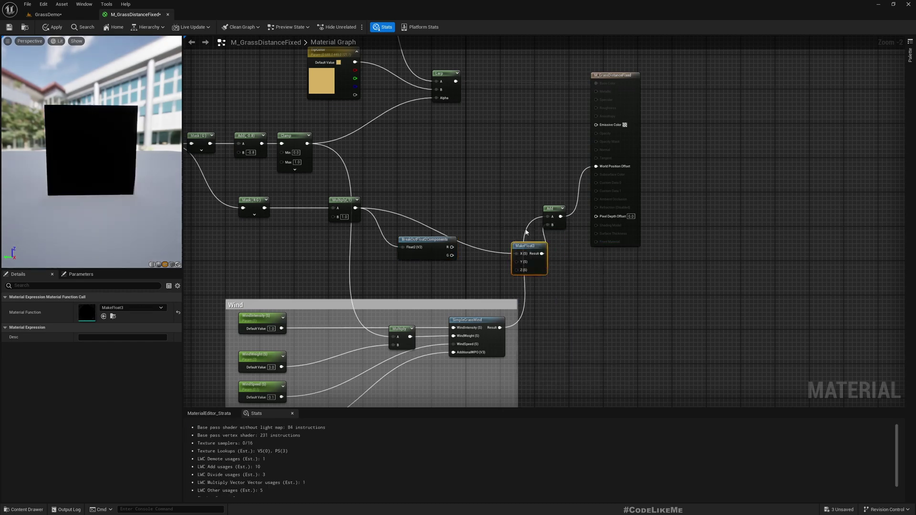
left_click_drag(518, 238, 487, 203)
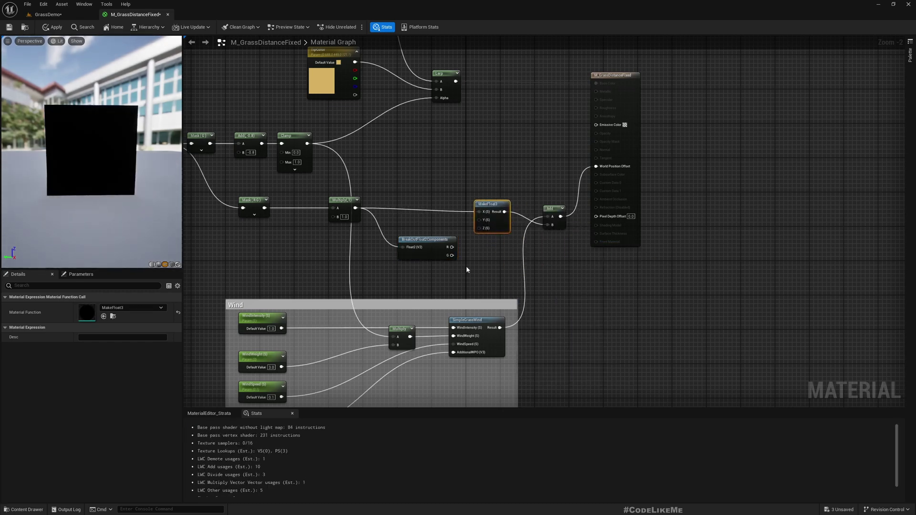
- Wire the broken-out R and G into MakeFloat3's X and Y, and feed MakeFloat3 into Add's A and the wind result into B
scroll(471, 268, "up", 3)
left_click_drag(452, 247, 479, 212)
left_click_drag(417, 262, 455, 215)
left_click_drag(385, 242, 372, 200)
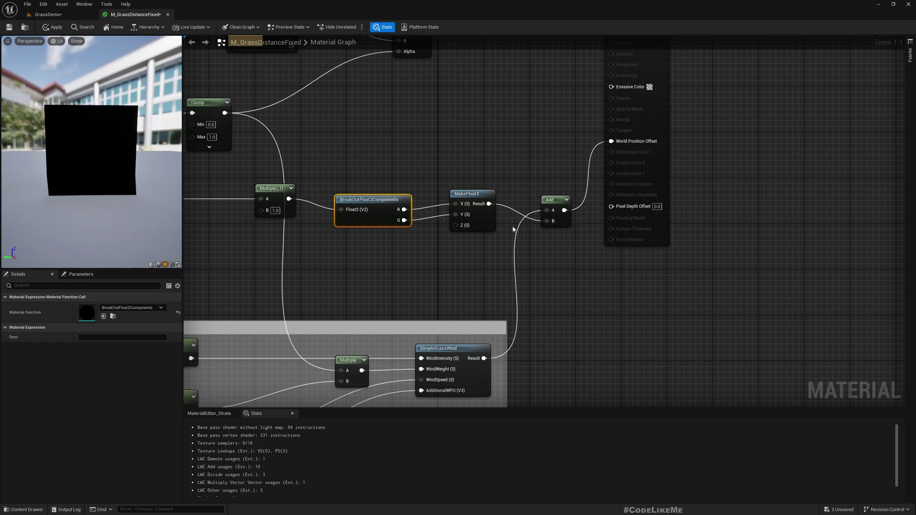
left_click_drag(493, 204, 484, 358)
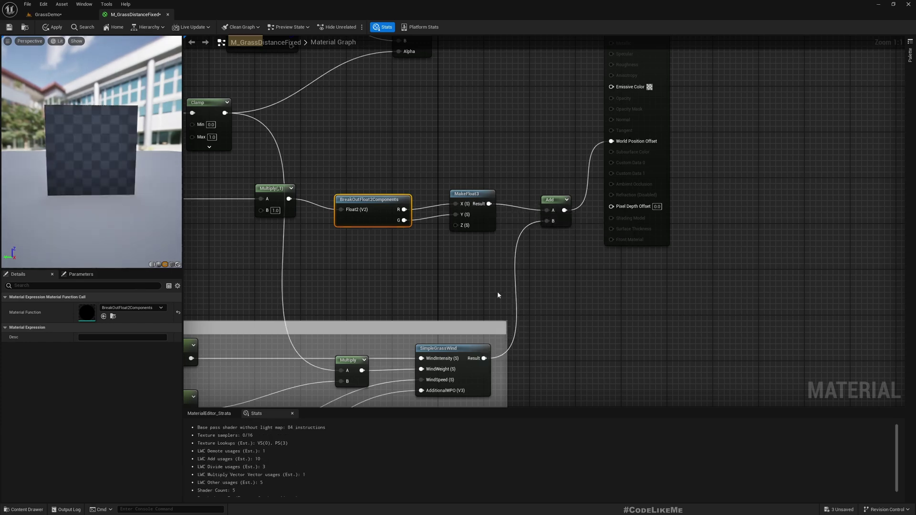
left_click(473, 202)
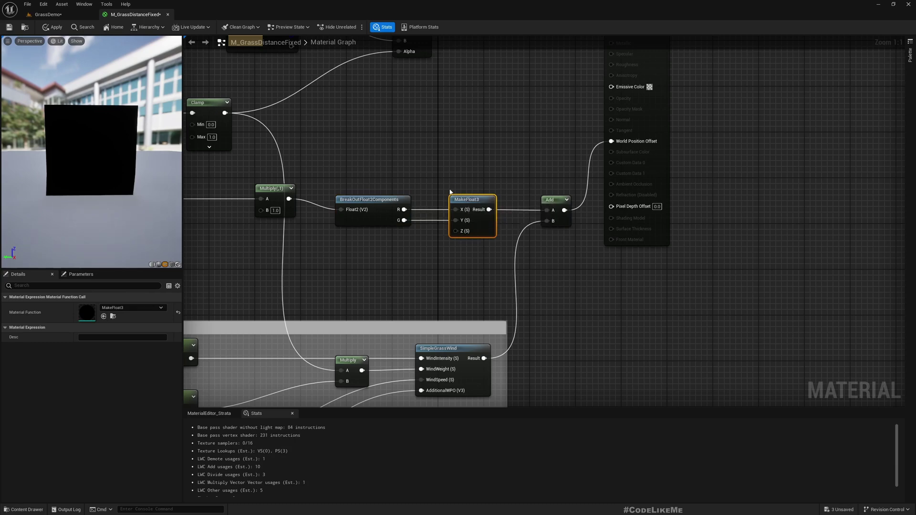
- Set the material's shading model back to Default Lit, apply the changes, and check the preview plane
right_click_drag(390, 148, 487, 161)
scroll(487, 161, "down", 2)
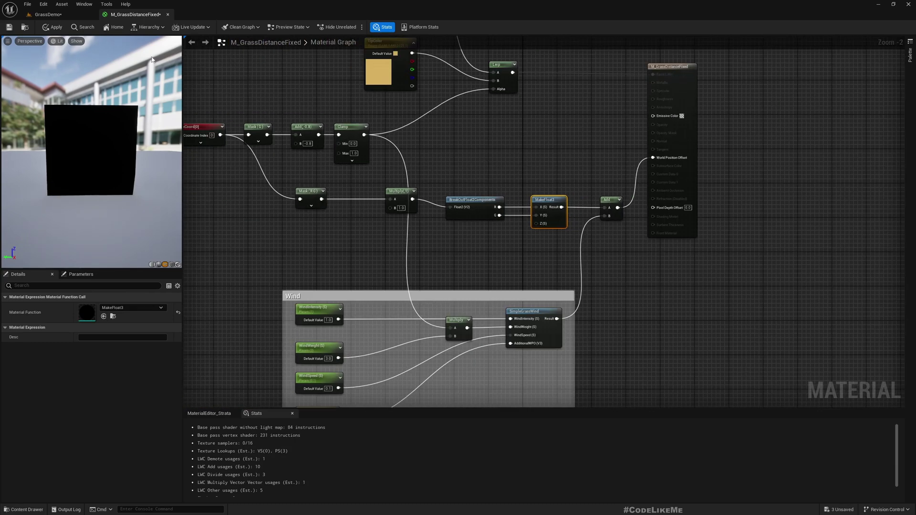
left_click(51, 28)
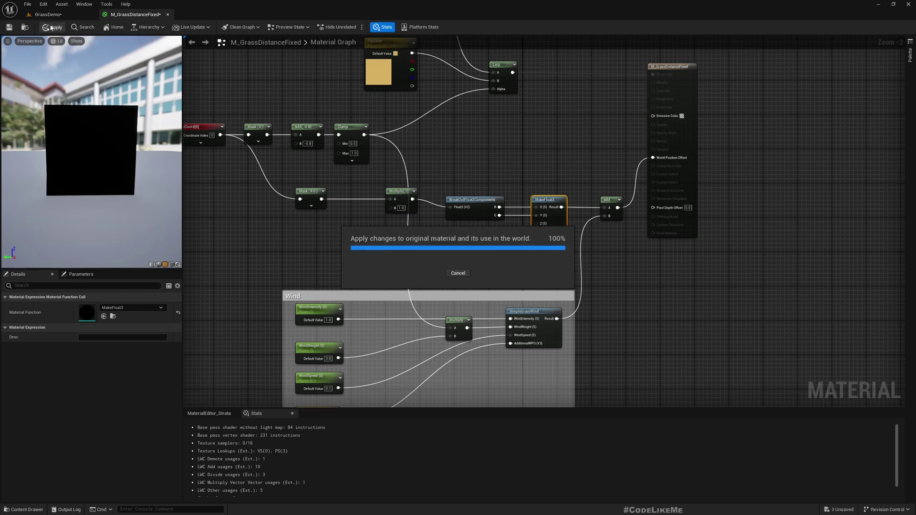
right_click(580, 142)
left_click(557, 118)
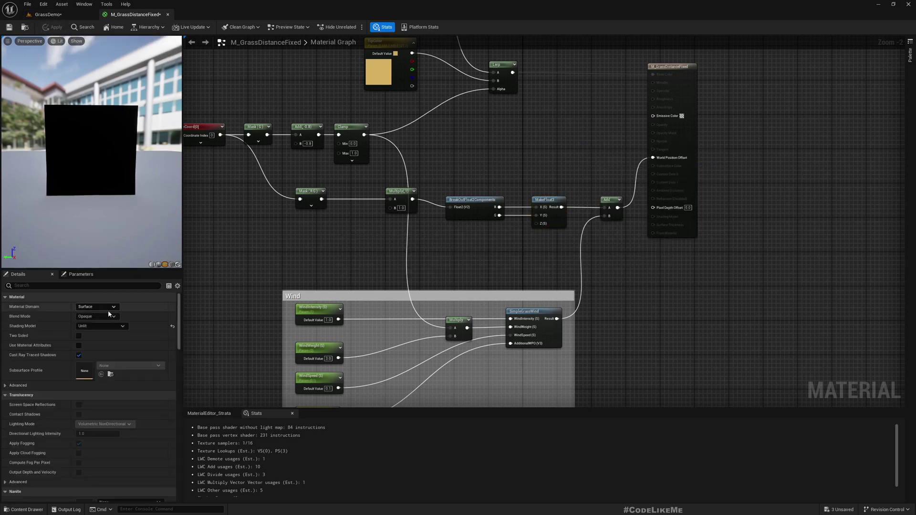
left_click(88, 326)
left_click(91, 340)
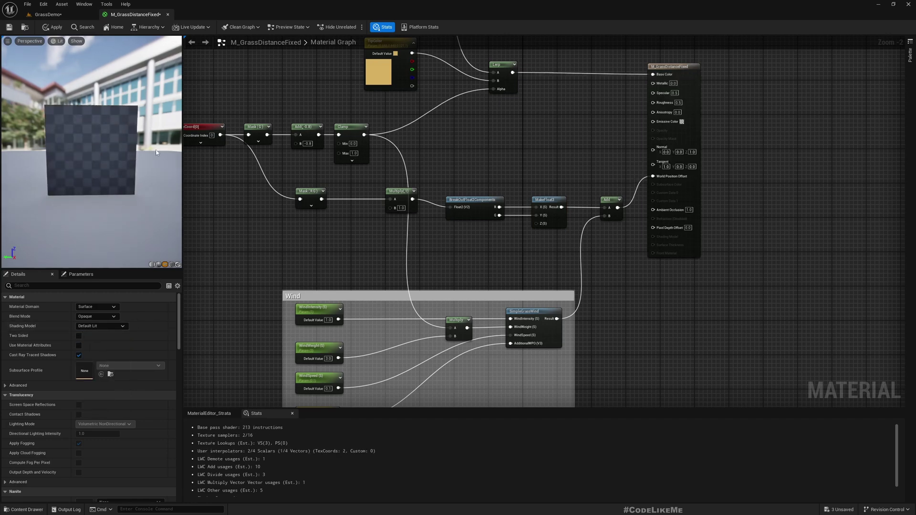
left_click(52, 27)
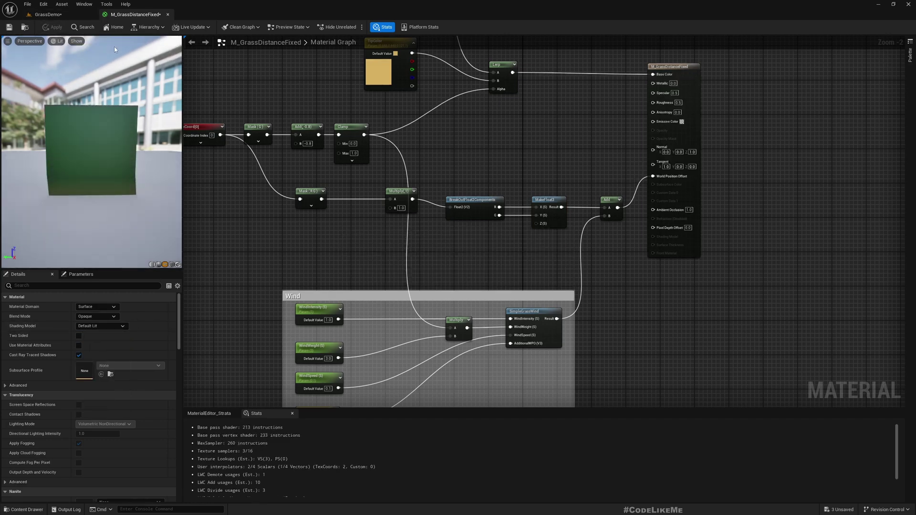
right_click_drag(295, 95, 305, 114)
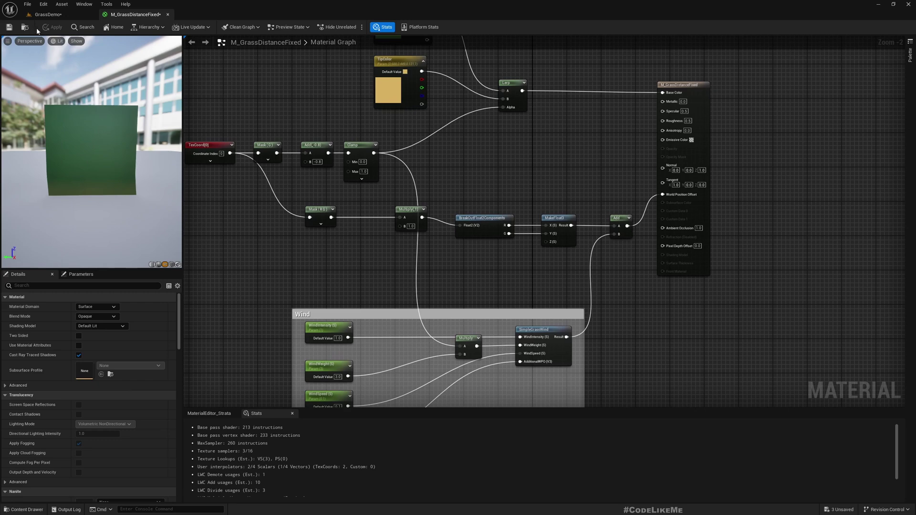
mouse_move(110, 135)
left_mouse_down()
mouse_move(153, 138)
mouse_move(119, 136)
left_mouse_up()
left_click_drag(112, 210, 113, 211)
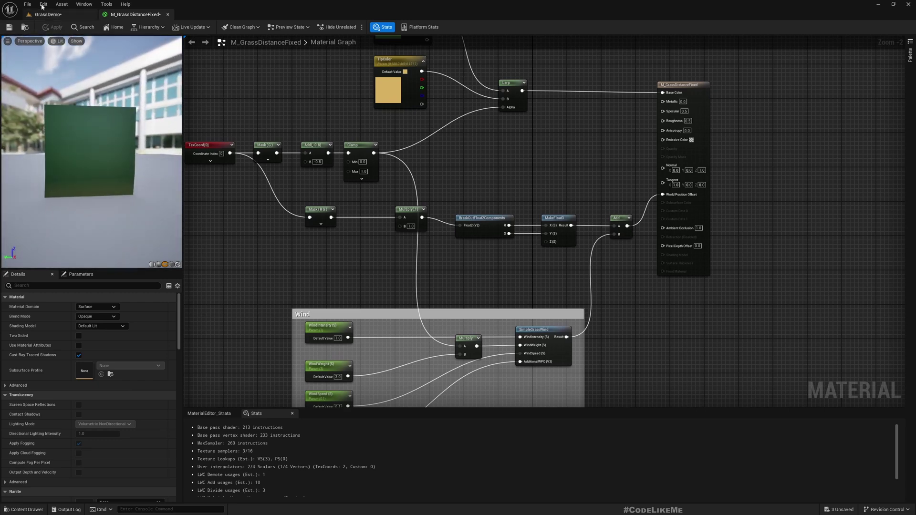
- Review the grass in the GrassDemo level, and apply a value of 20 to the Multiply after the R G mask
left_click(53, 16)
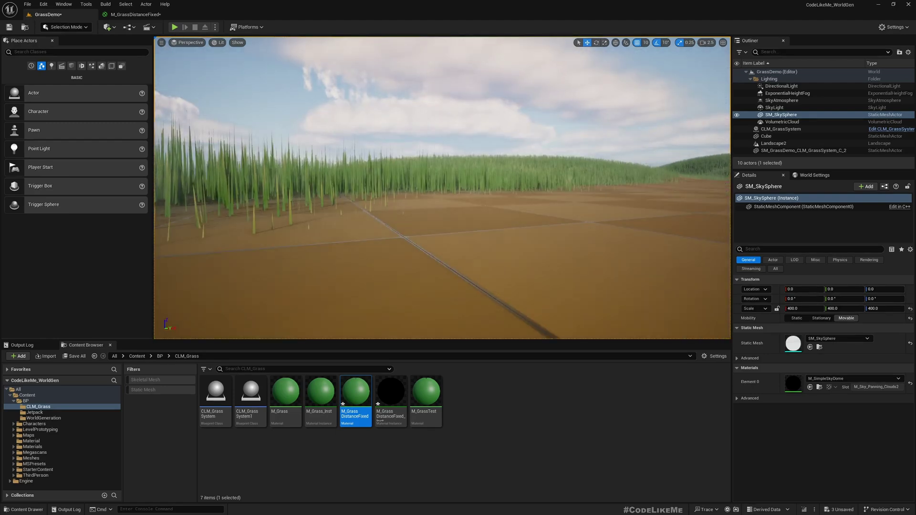
right_click_drag(442, 188, 423, 168)
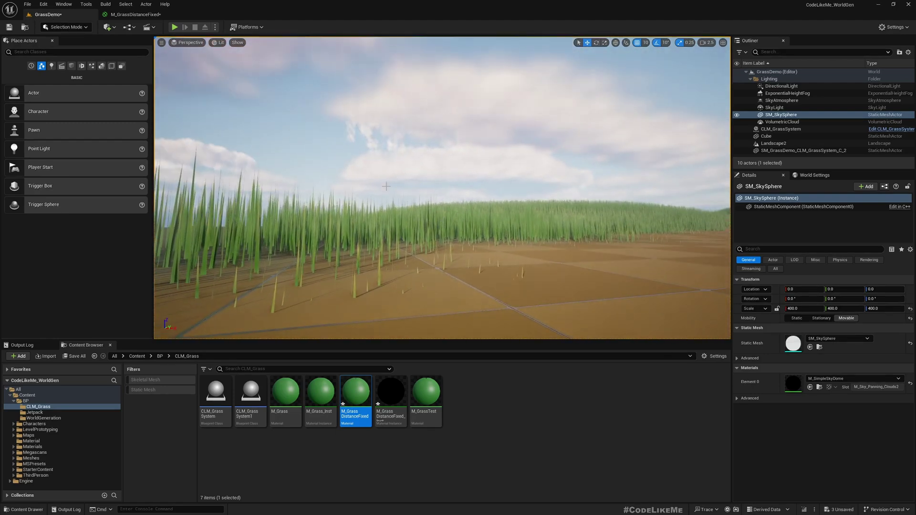
left_click(133, 14)
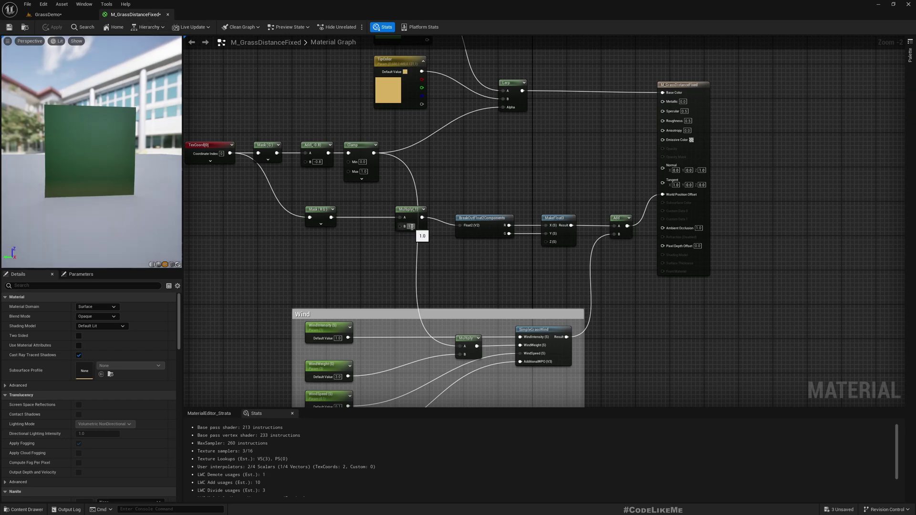
key("Return")
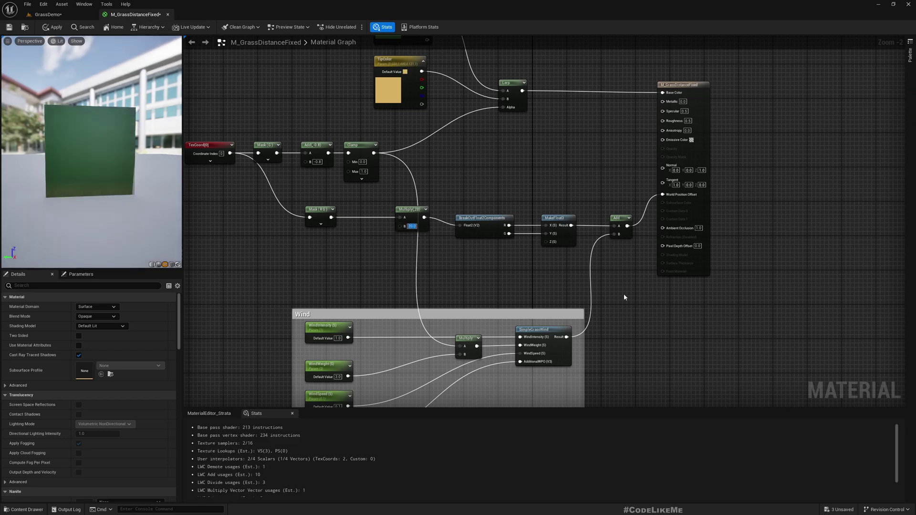
left_click(55, 27)
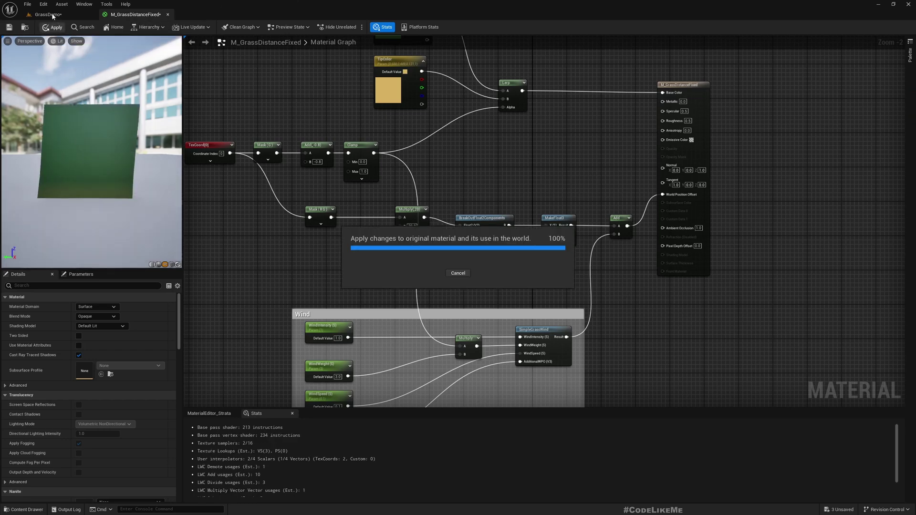
- Move through the GrassDemo level and compare the blade width of the nearby and distant grass
left_click(48, 14)
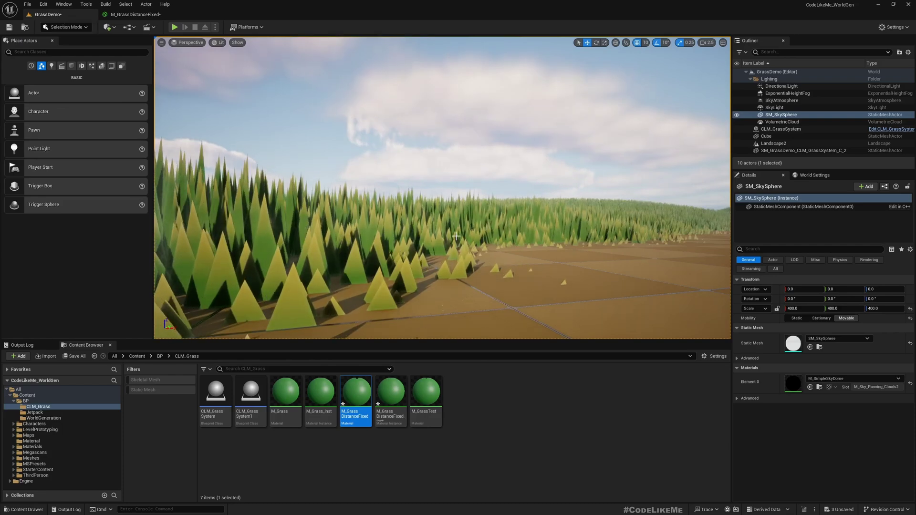
right_click_drag(462, 217, 546, 214)
key("w")
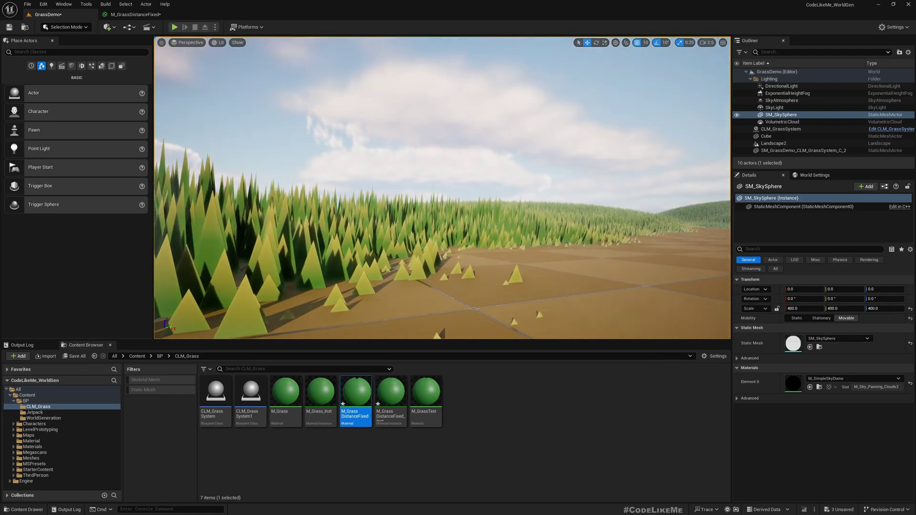
right_click_drag(498, 232, 561, 229)
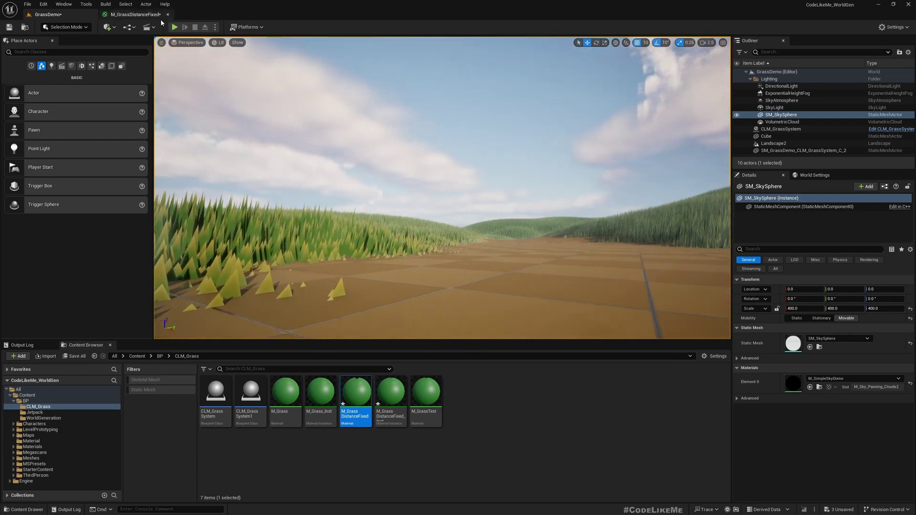
- Add a PixelDepth node to the M_GrassDistanceFixed graph and place it below the TexCoord node
left_click(133, 14)
right_click_drag(343, 219, 399, 216)
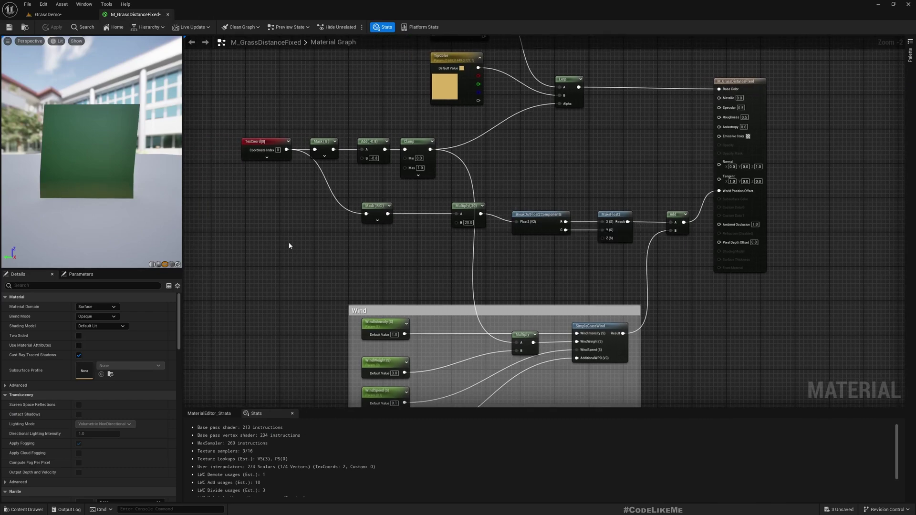
right_click(232, 254)
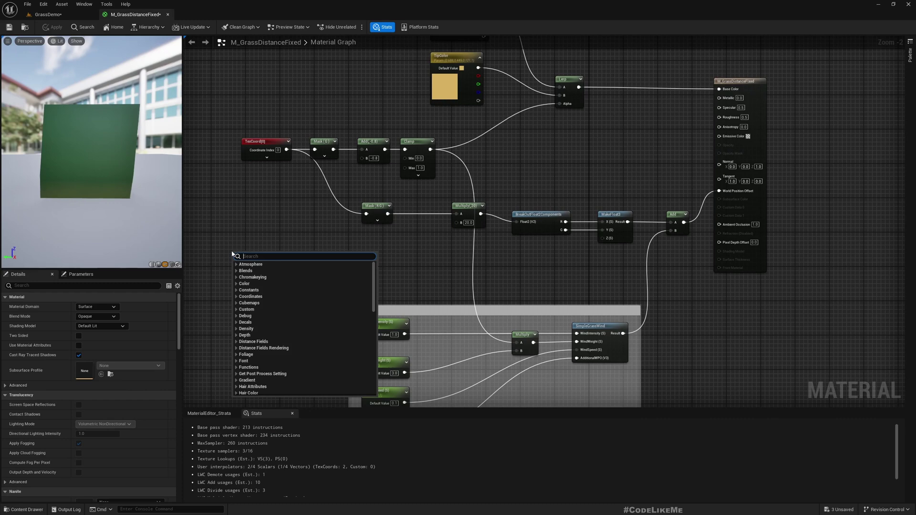
type("pixel")
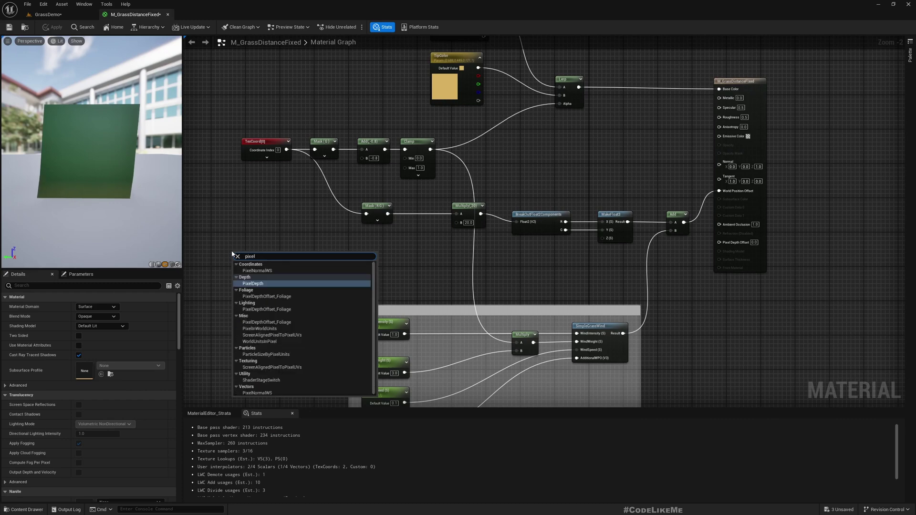
key("Return")
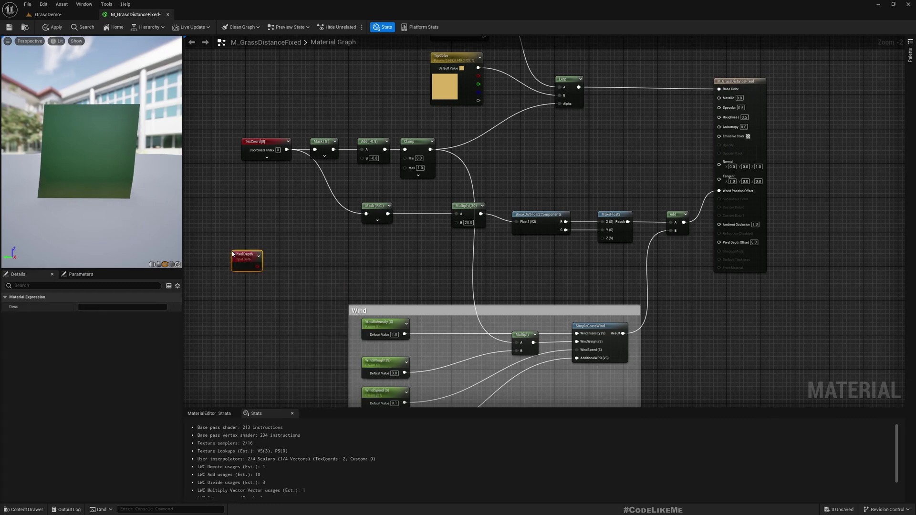
left_click_drag(244, 258, 266, 249)
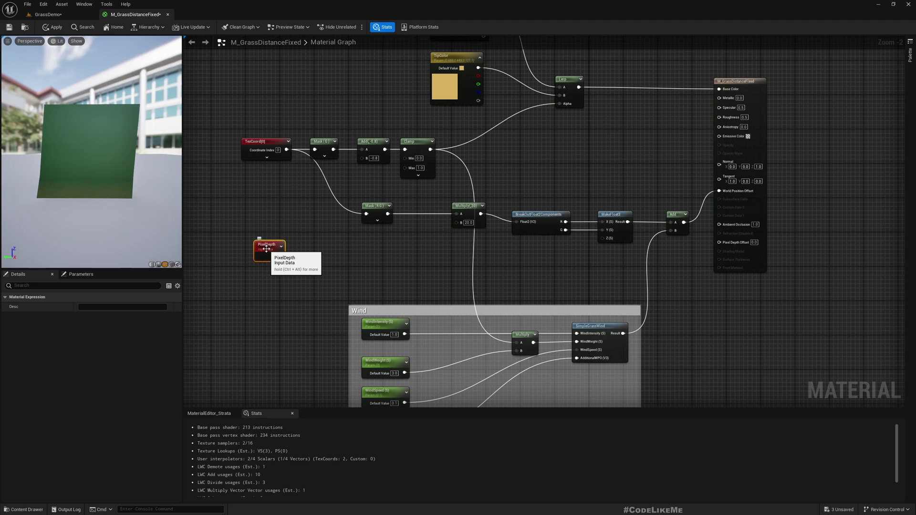
left_click_drag(266, 249, 260, 247)
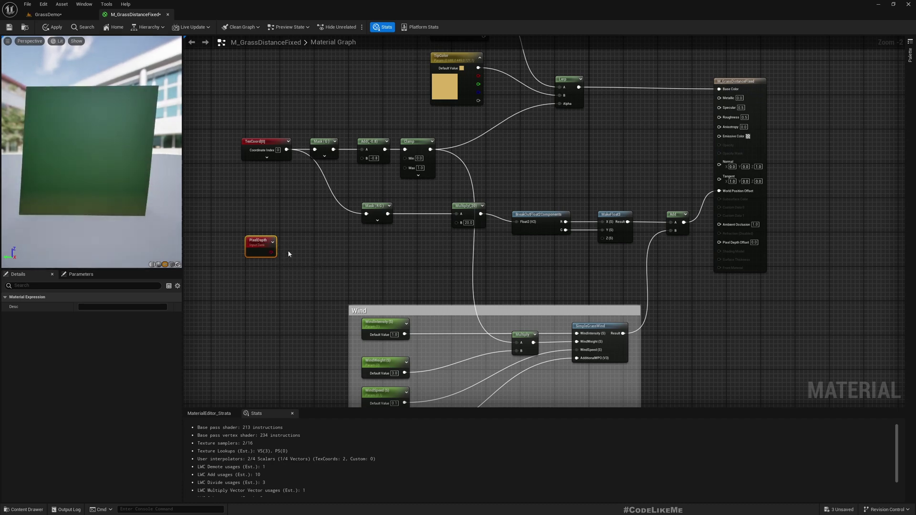
- Start previewing the PixelDepth node and examine its output on the preview plane at near and far camera distances
right_click(258, 244)
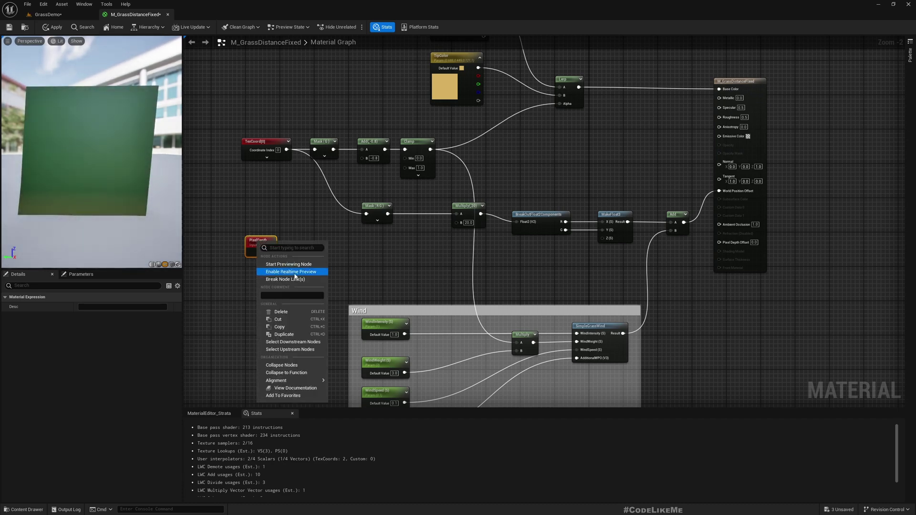
left_click(281, 264)
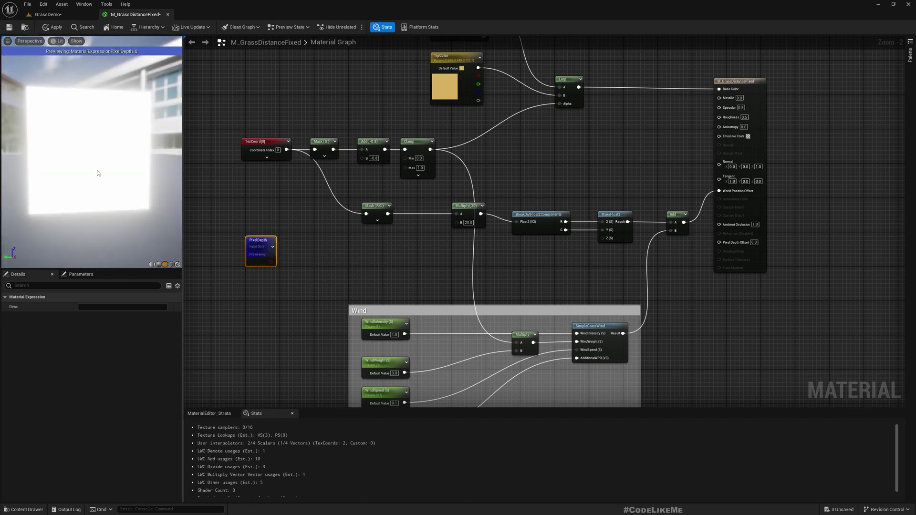
scroll(97, 170, "up", 7)
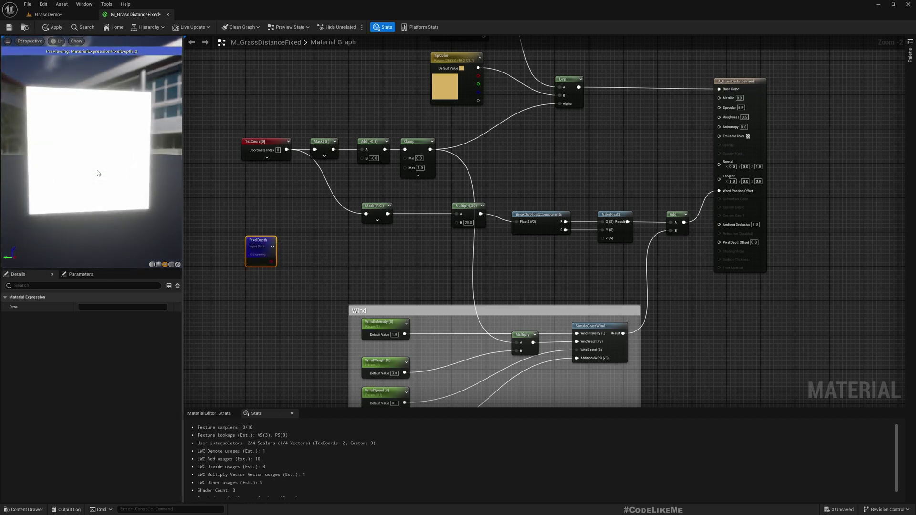
scroll(99, 174, "down", 5)
scroll(268, 295, "up", 2)
scroll(96, 158, "up", 4)
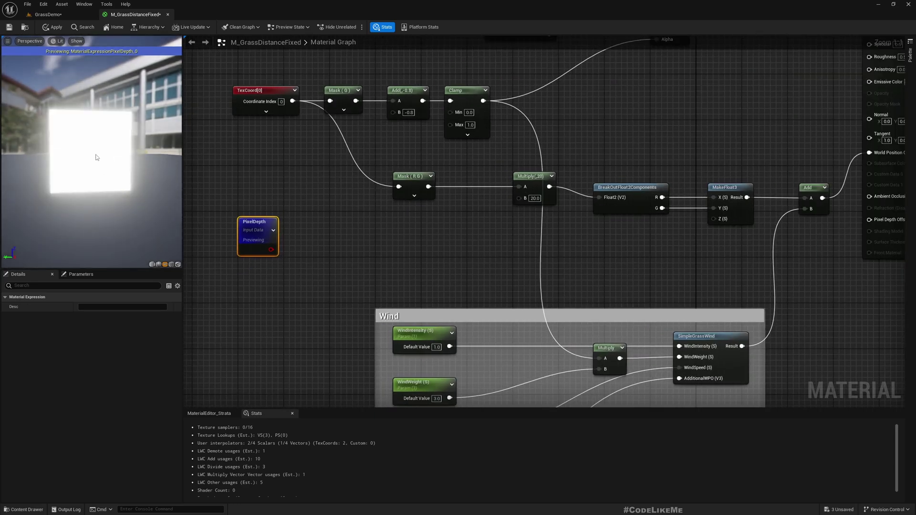
left_click_drag(96, 157, 106, 158)
scroll(97, 158, "down", 4)
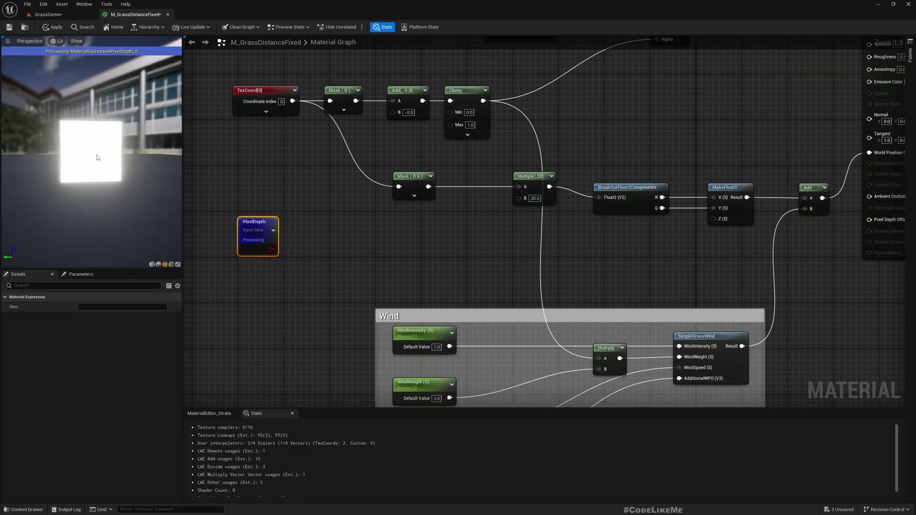
scroll(97, 158, "up", 5)
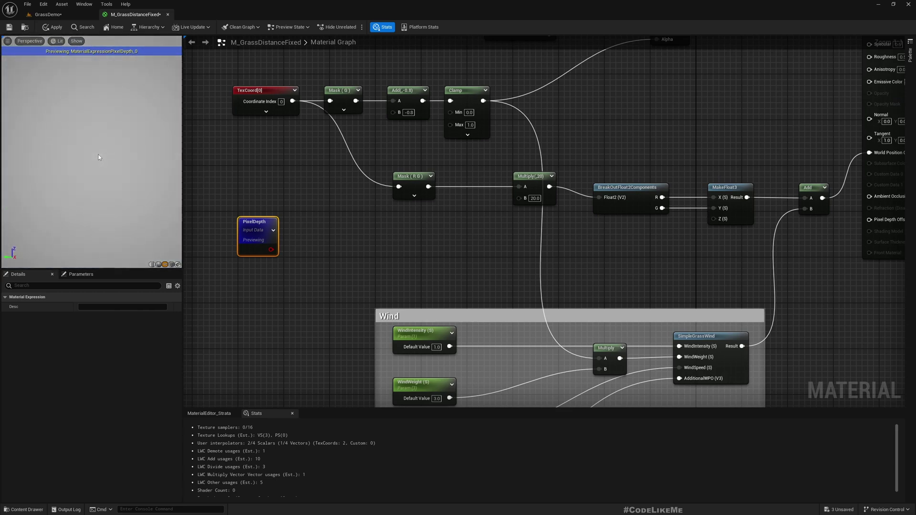
scroll(99, 157, "down", 5)
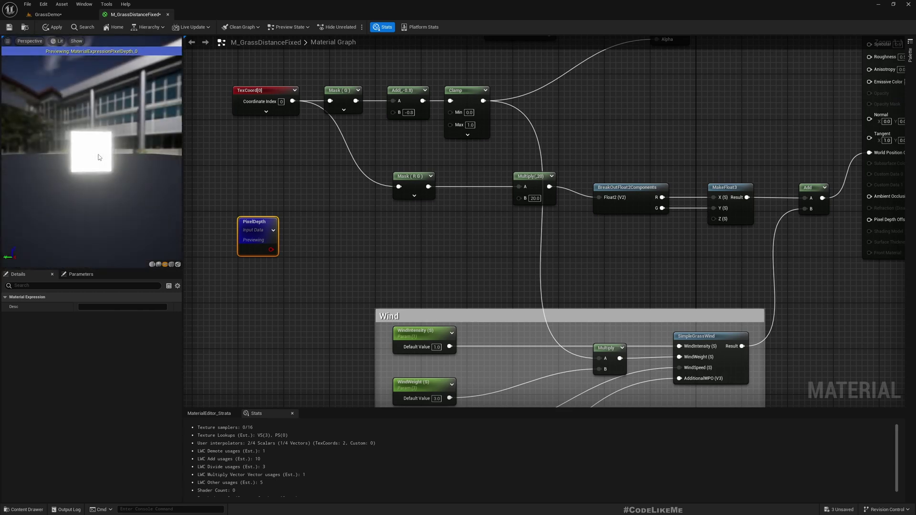
scroll(98, 157, "up", 2)
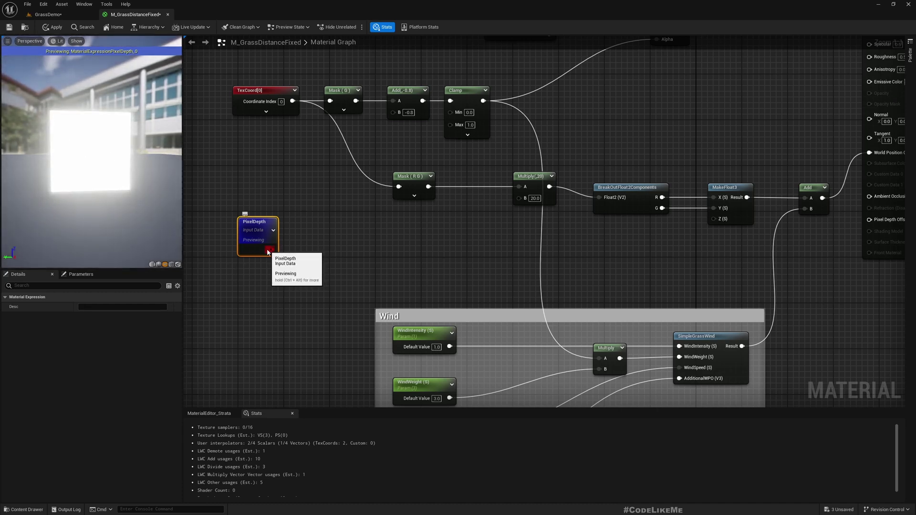
- Multiply the PixelDepth output by 0.01 with a new Multiply node placed beside it
left_click_drag(270, 250, 333, 252)
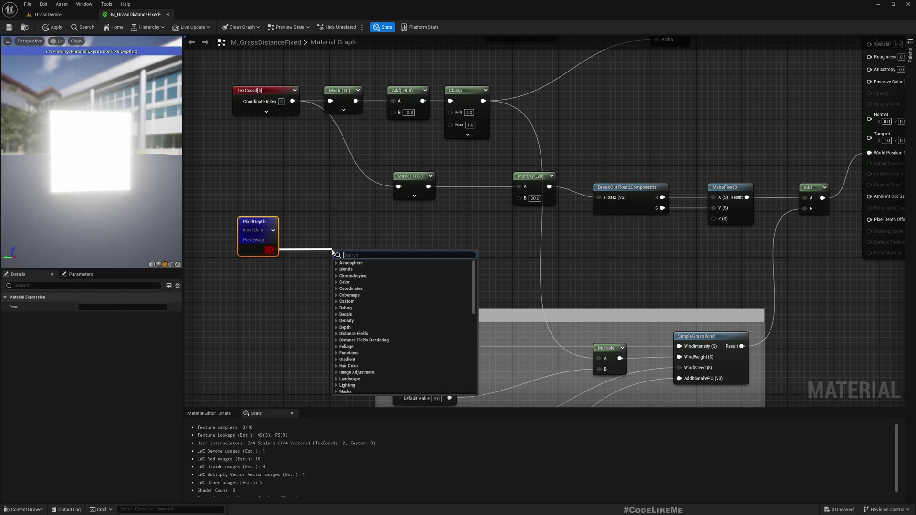
type("*")
key("Return")
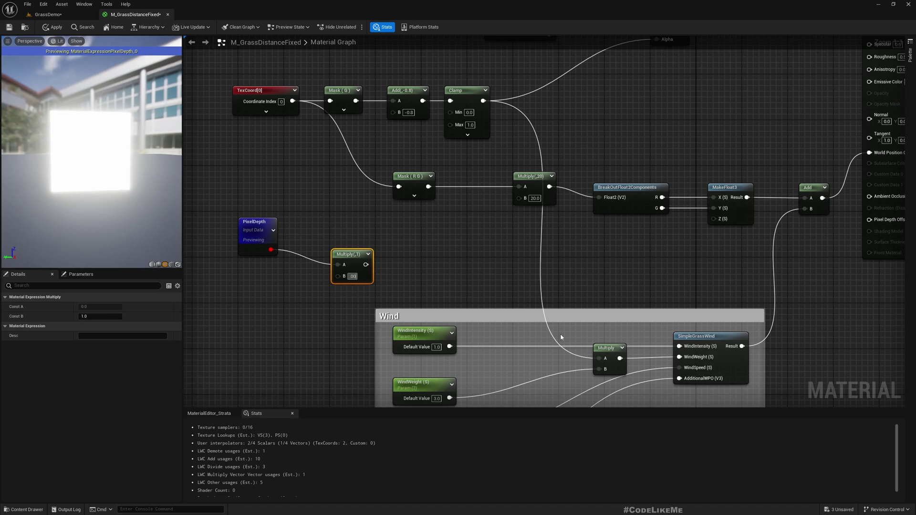
type(".01")
key("Return")
left_click_drag(369, 264, 366, 255)
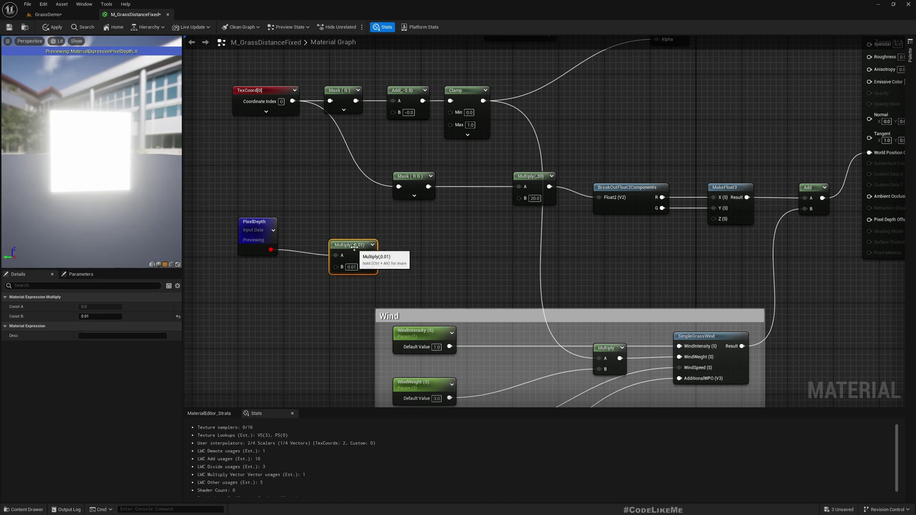
- Enable realtime preview on the 0.01 Multiply and PixelDepth nodes, and stop previewing PixelDepth on the plane
right_click(358, 252)
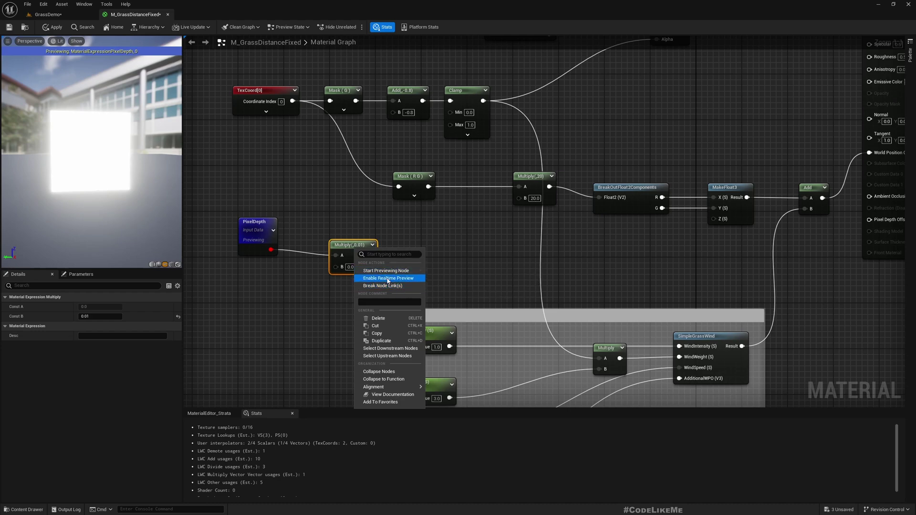
left_click(388, 279)
scroll(87, 173, "up", 5)
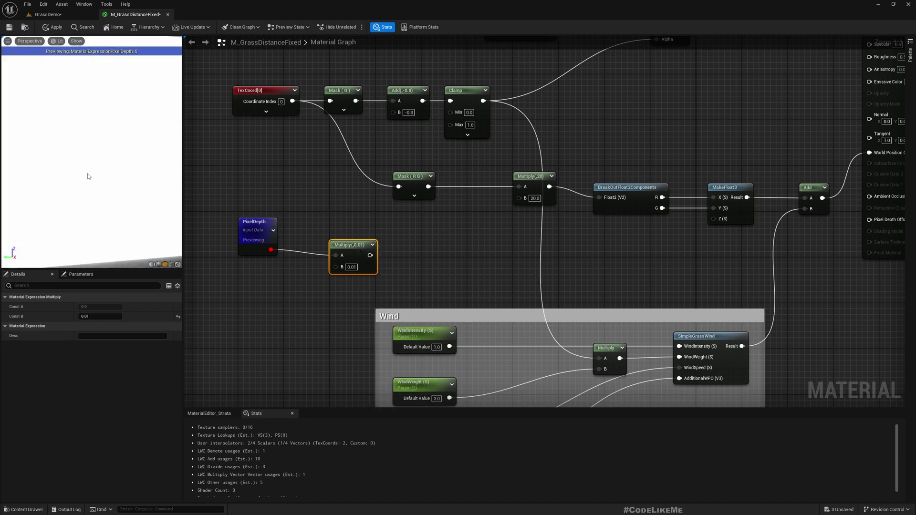
scroll(88, 174, "down", 5)
right_click(353, 248)
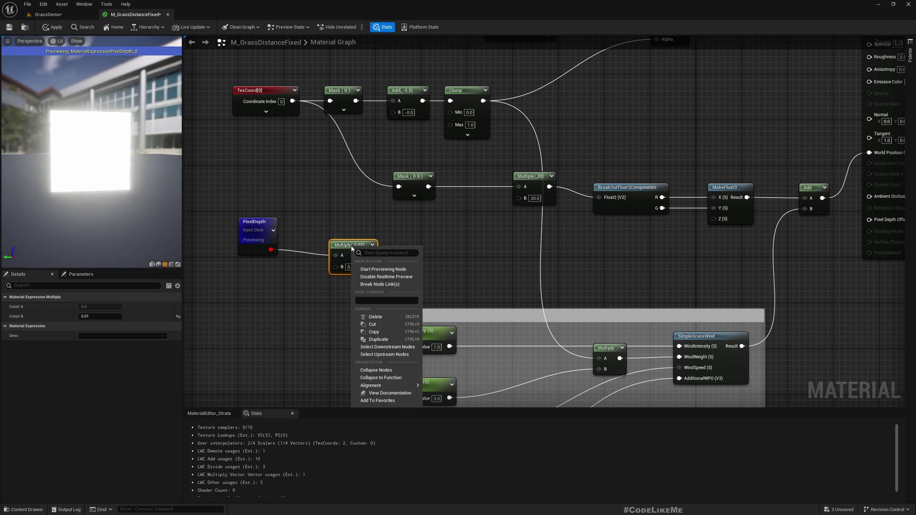
left_click(305, 232)
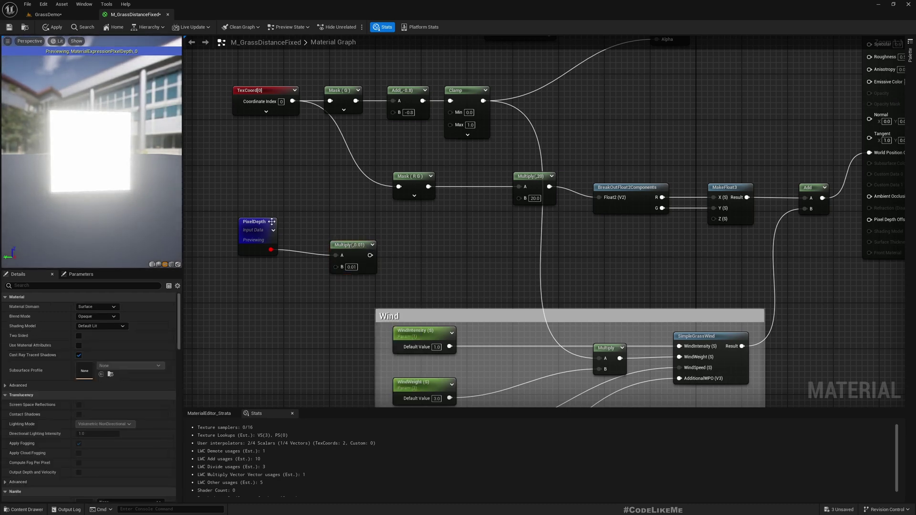
right_click(255, 223)
left_click(280, 252)
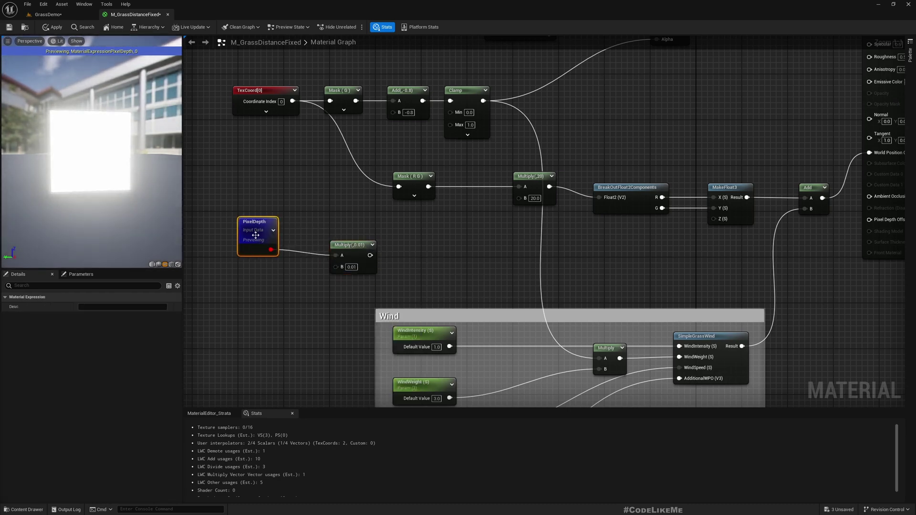
right_click(261, 226)
left_click(286, 247)
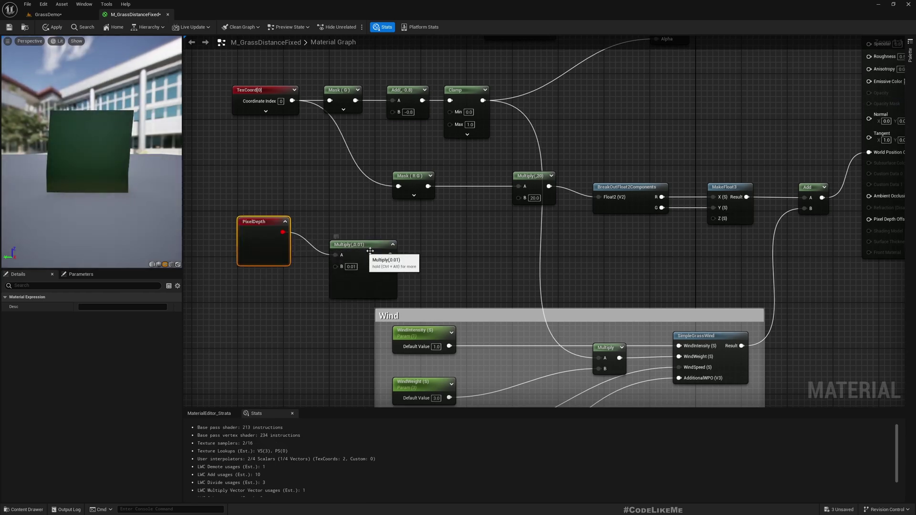
- Line up the 0.01 Multiply with PixelDepth, start previewing it, and examine the plane at different camera distances
left_click(378, 239)
right_click(370, 230)
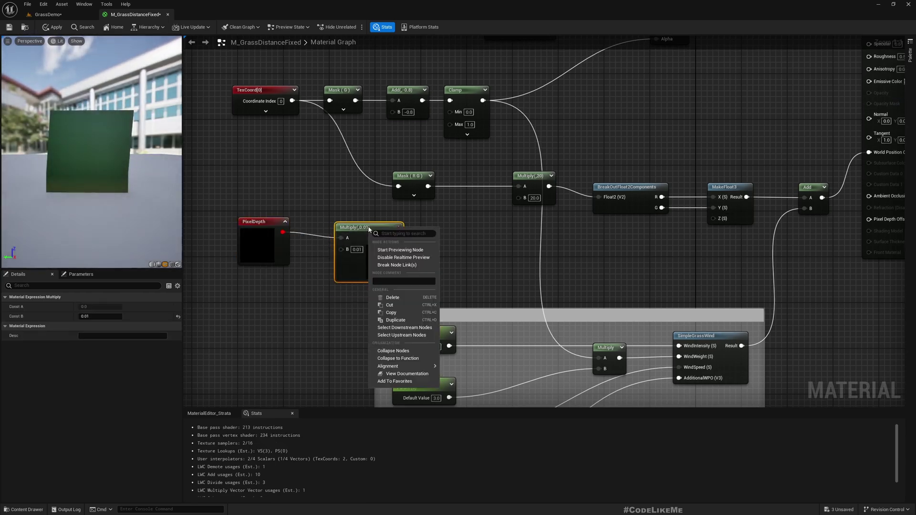
left_click(393, 250)
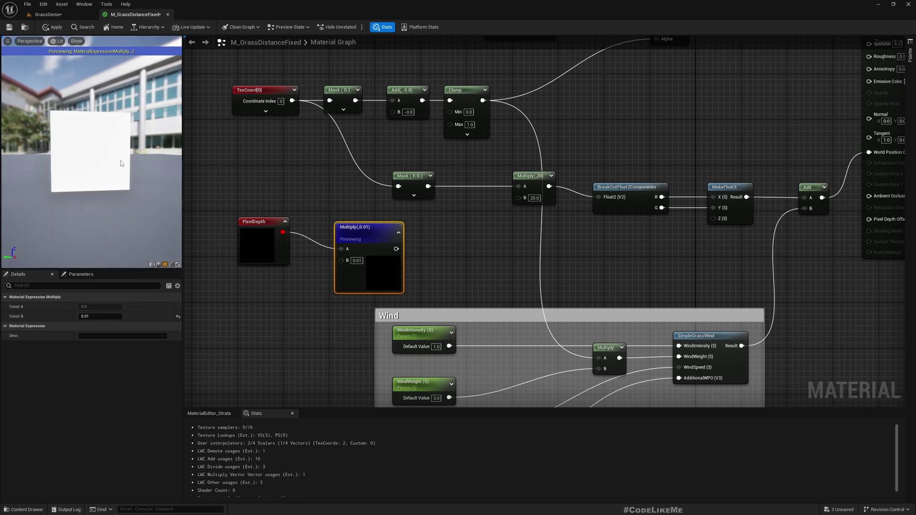
scroll(95, 156, "down", 5)
scroll(96, 157, "up", 3)
scroll(97, 160, "down", 3)
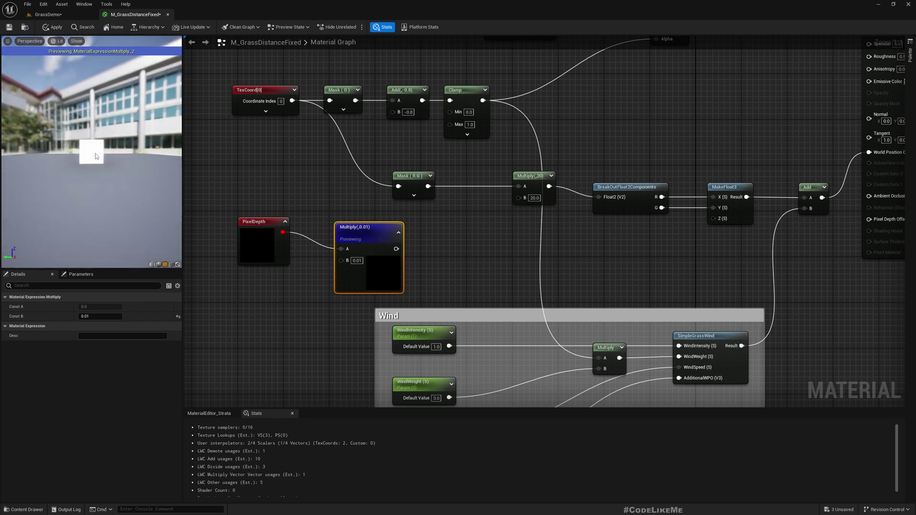
scroll(97, 162, "down", 3)
scroll(97, 163, "up", 2)
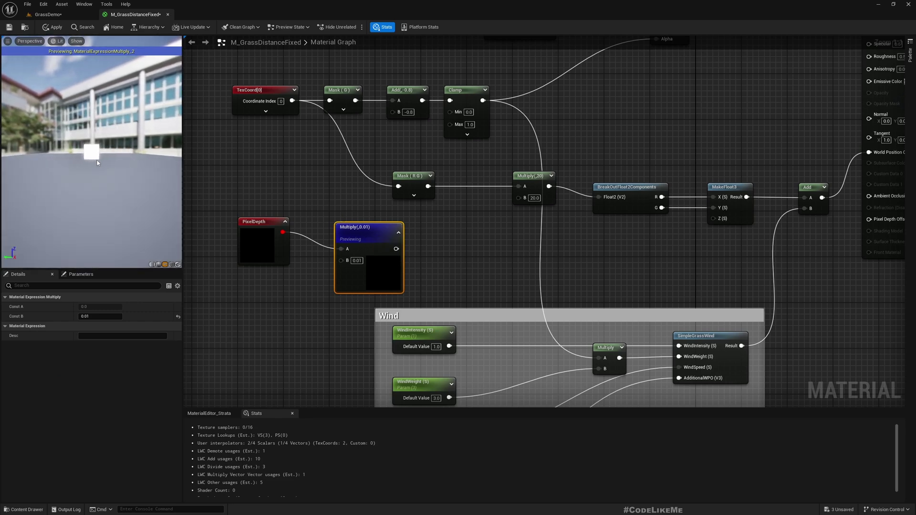
- Examine how the previewed 0.01 Multiply shades the preview plane while moving the camera closer and farther away
scroll(97, 163, "up", 10)
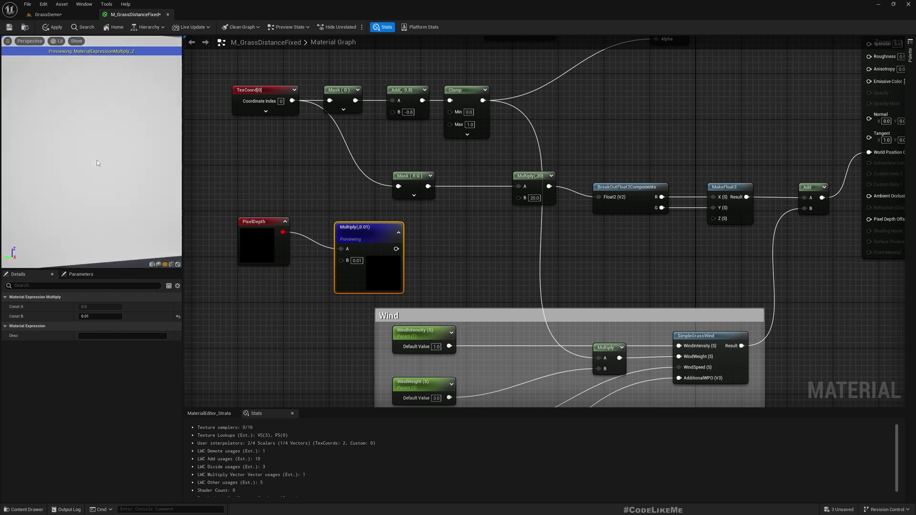
scroll(97, 163, "down", 8)
scroll(97, 163, "up", 8)
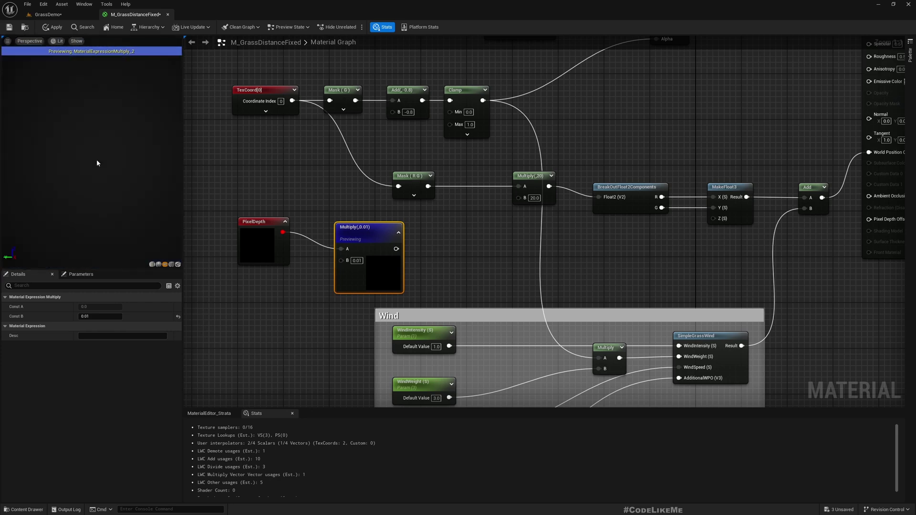
scroll(97, 163, "down", 5)
scroll(97, 162, "up", 1)
scroll(97, 162, "down", 8)
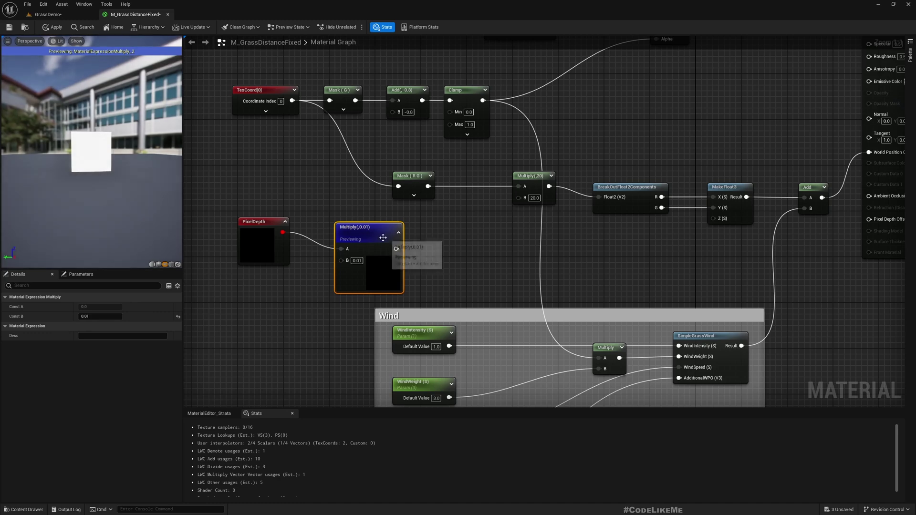
- Collapse the 0.01 Multiply node's preview, line it up with PixelDepth, and feed its output into a new Clamp node beside it
left_click(399, 233)
left_click_drag(360, 228, 360, 217)
left_click_drag(266, 206, 348, 248)
scroll(113, 191, "down", 5)
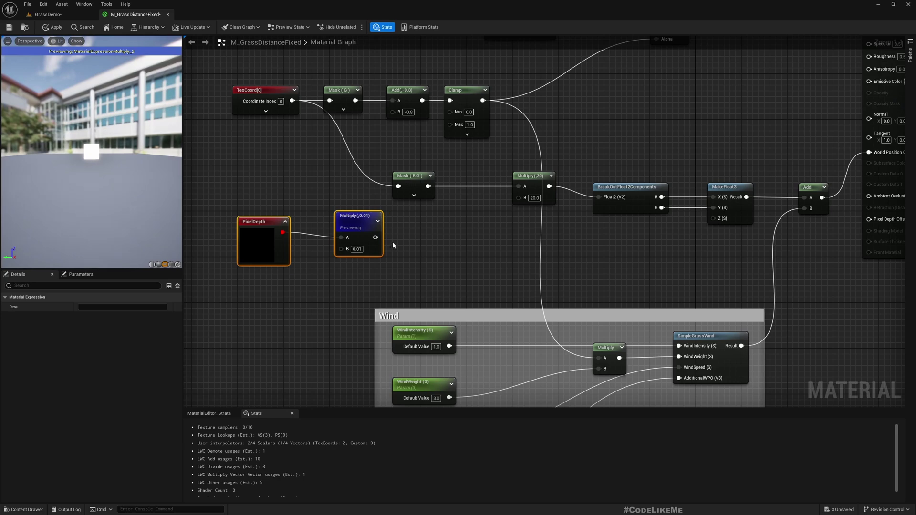
left_click_drag(375, 237, 417, 239)
type("c")
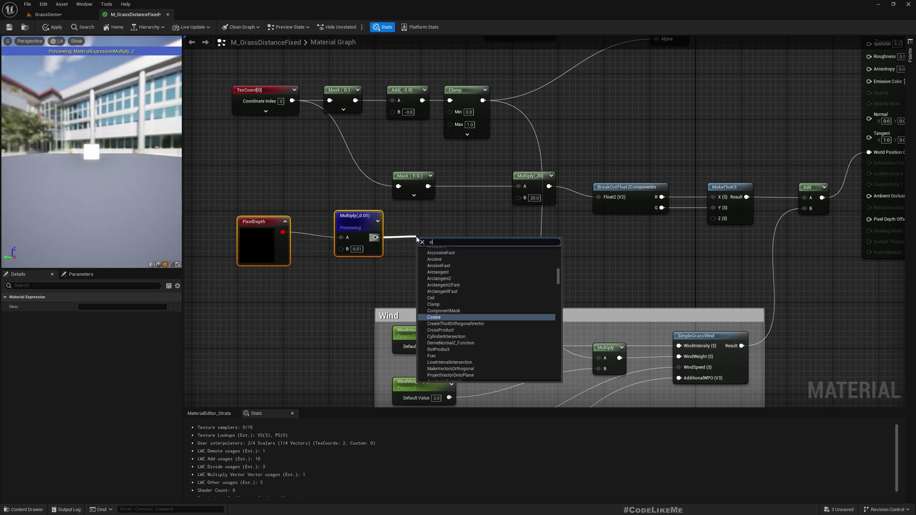
type("lamp")
key("Return")
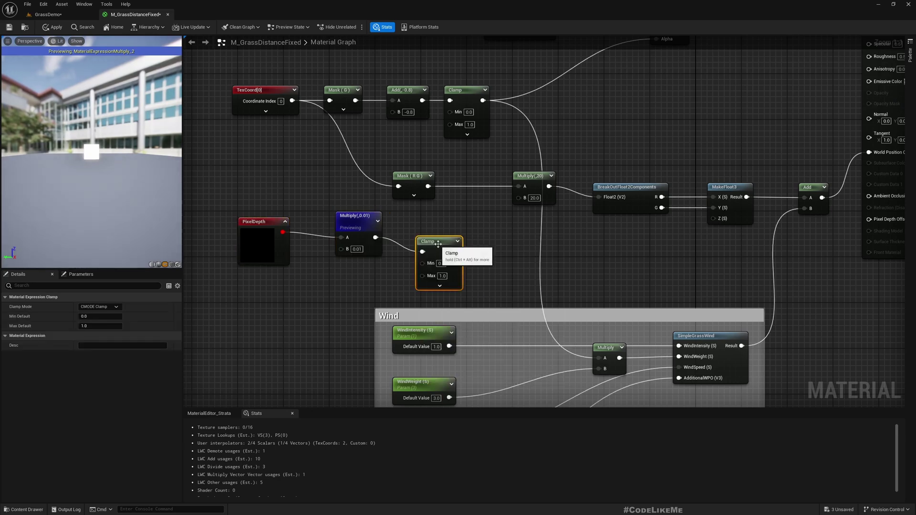
left_click_drag(417, 240, 427, 226)
- Set the new Clamp's Max to 100 and connect its output to input B of the Multiply after the R G mask
left_click(456, 262)
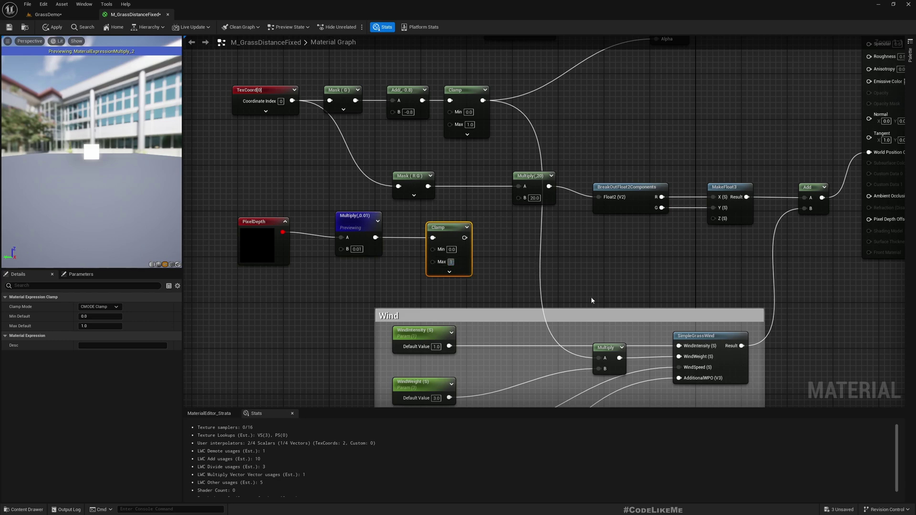
type("100")
key("Return")
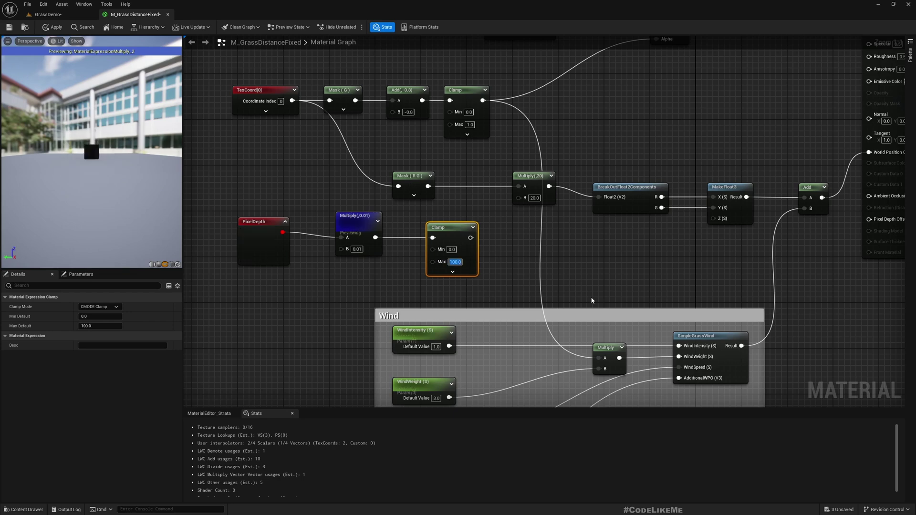
left_click_drag(470, 237, 527, 199)
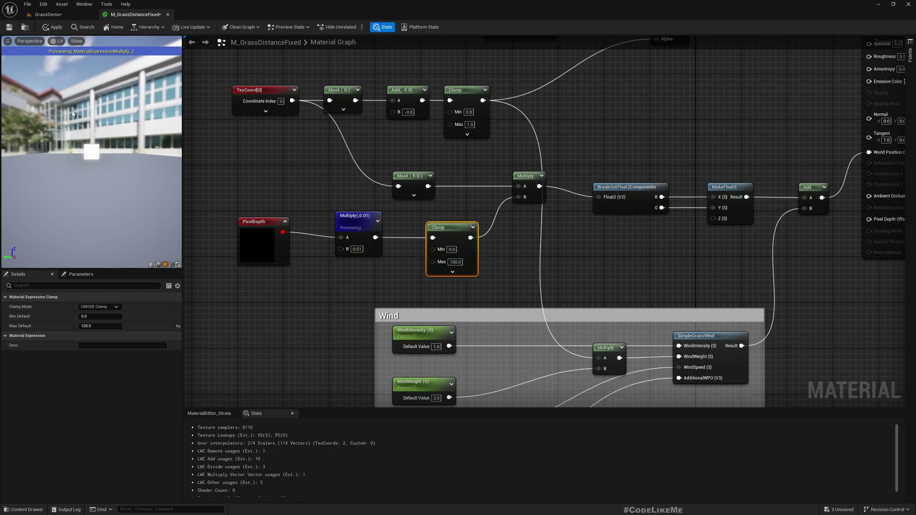
- Apply the material changes and examine the grass blades in the GrassDemo level from several nearby and distant viewpoints
left_click(55, 28)
left_click(48, 14)
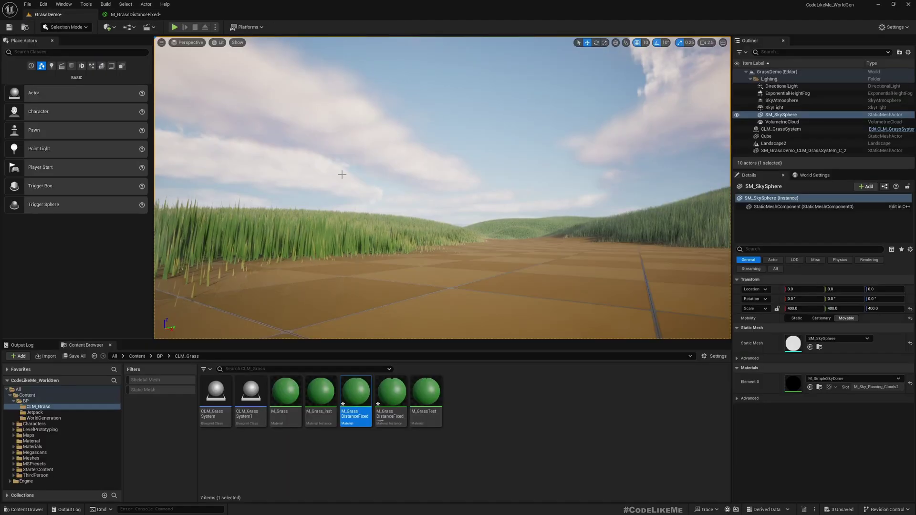
key("a")
mouse_move(501, 234)
right_mouse_down()
mouse_move(478, 237)
mouse_move(519, 238)
right_mouse_up()
key("d")
key("d")
key("a")
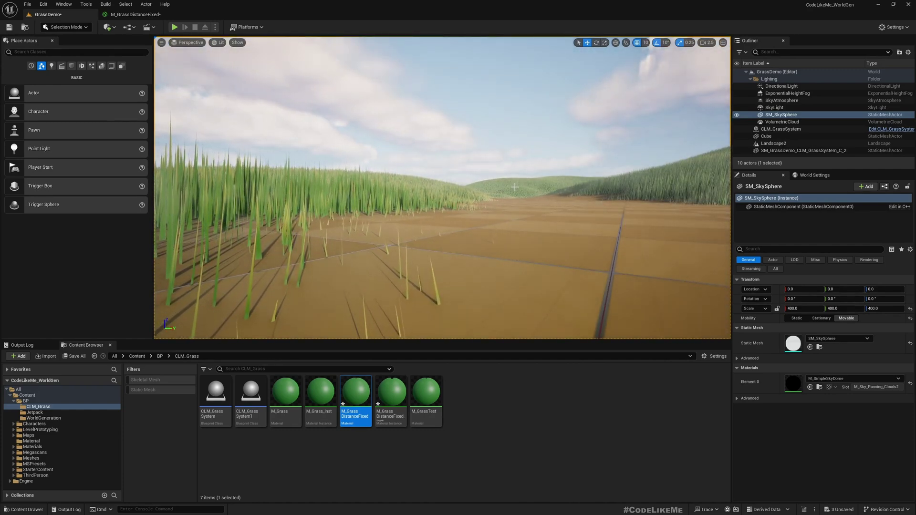
right_click_drag(519, 239, 536, 243)
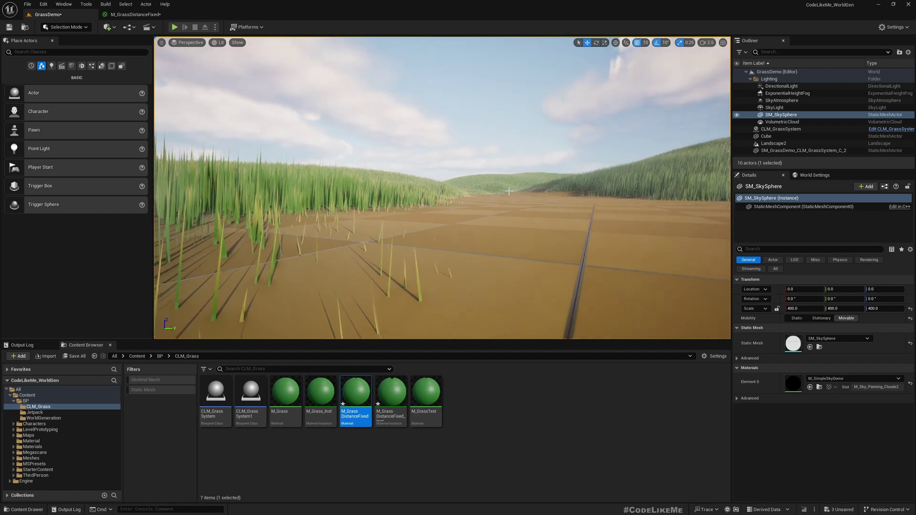
right_click_drag(509, 190, 491, 191)
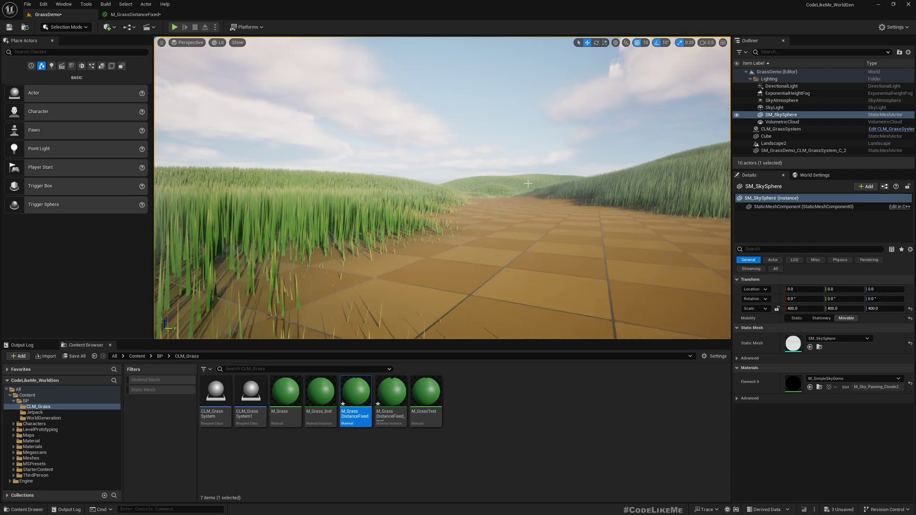
right_click_drag(430, 198, 463, 203)
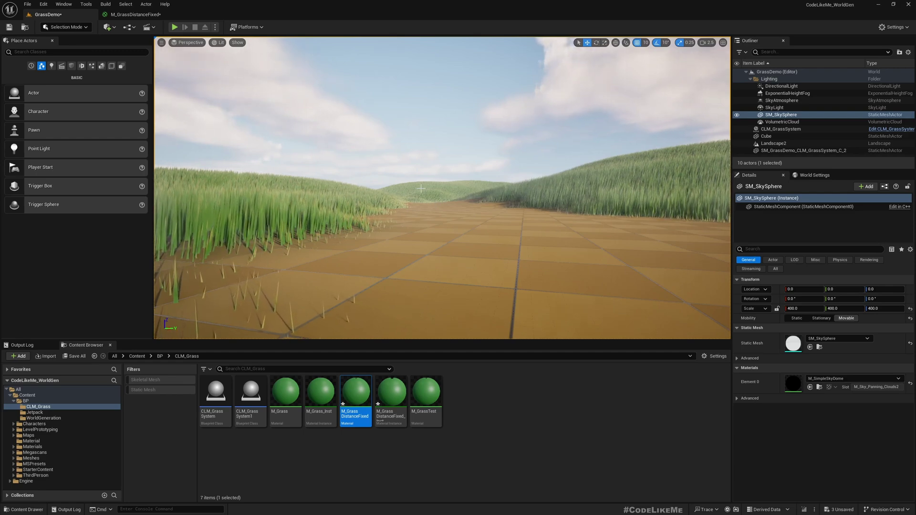
- Select the SM_GrassDemo_CLM_GrassSystem_C_2 mesh, hide the selection overlays with game view, and assign M_Grass_Inst to it for comparison
left_click(529, 423)
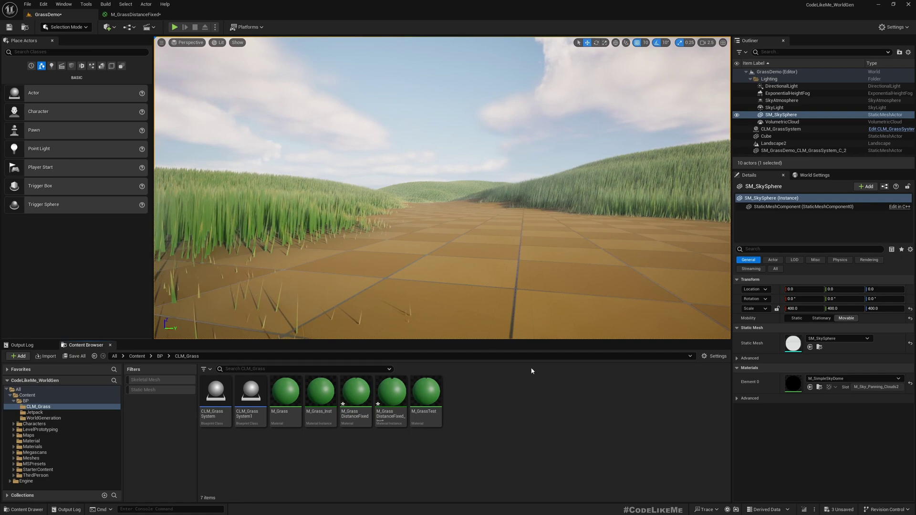
right_click_drag(505, 292, 505, 287)
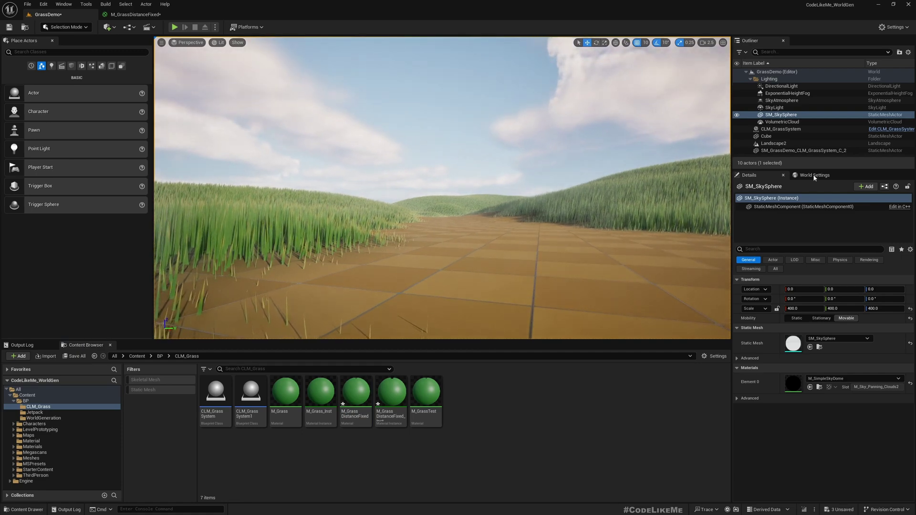
left_click(779, 151)
mouse_move(449, 97)
right_mouse_down()
mouse_move(472, 98)
mouse_move(460, 97)
right_mouse_up()
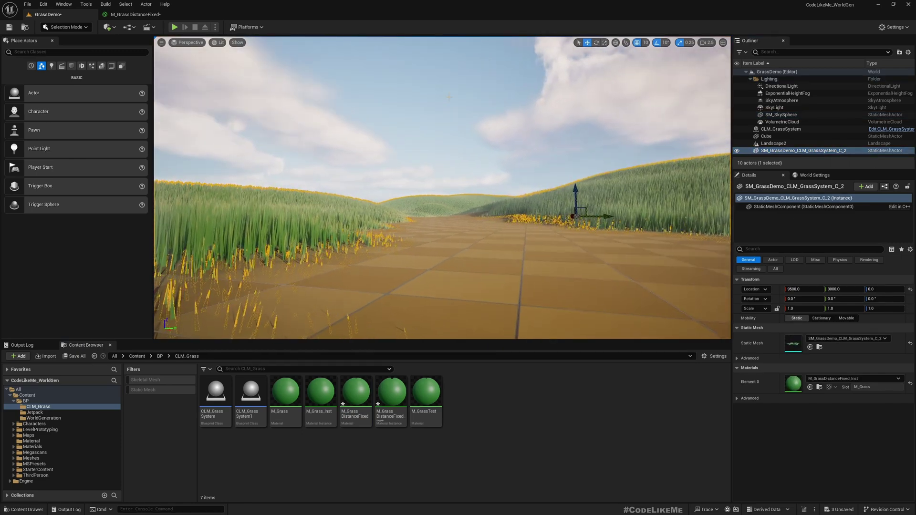
key("g")
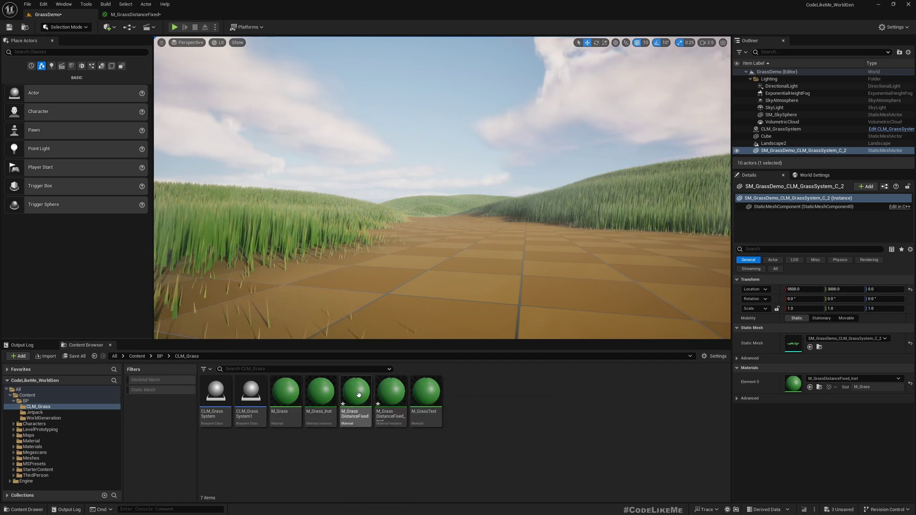
left_click_drag(320, 396, 816, 387)
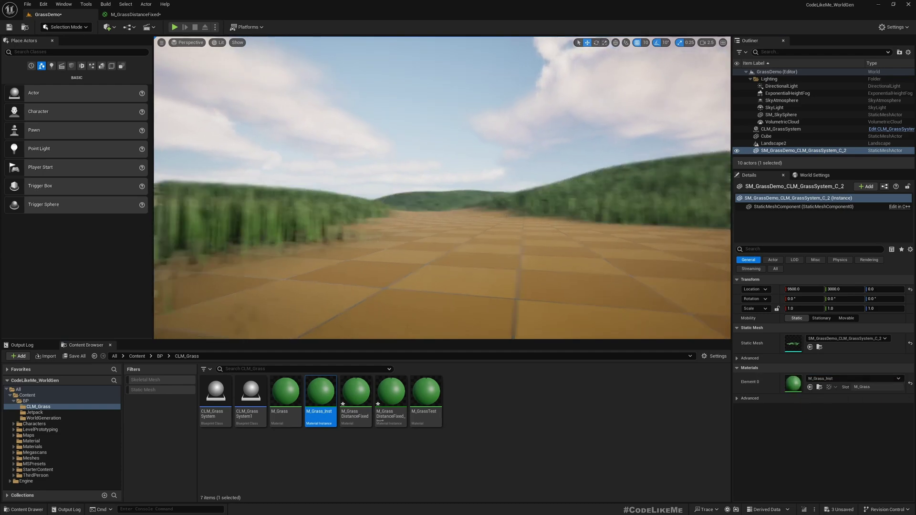
mouse_move(474, 181)
right_mouse_down()
mouse_move(454, 179)
mouse_move(474, 181)
right_mouse_up()
- Assign M_Grass to the grass mesh, return it to M_GrassDistanceFixed_Inst, and compare both materials by undoing and redoing the swap
left_click_drag(290, 400, 794, 383)
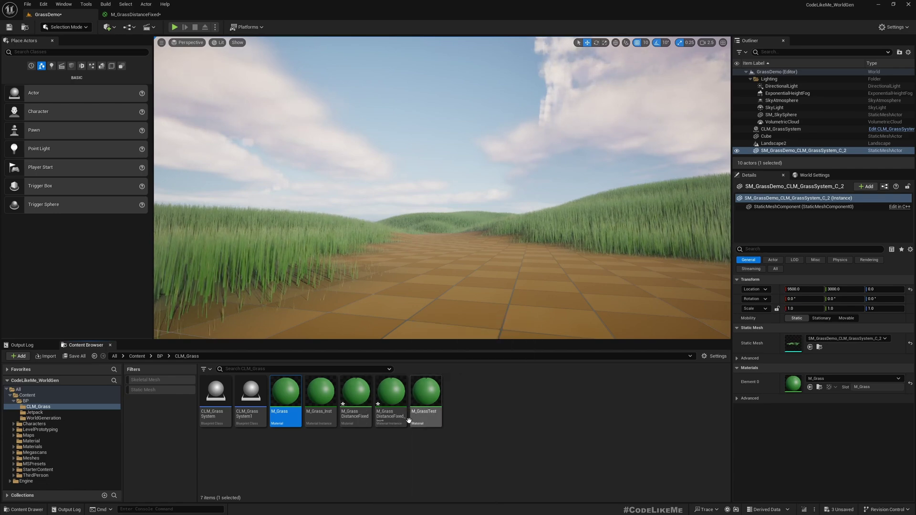
left_click_drag(395, 396, 792, 382)
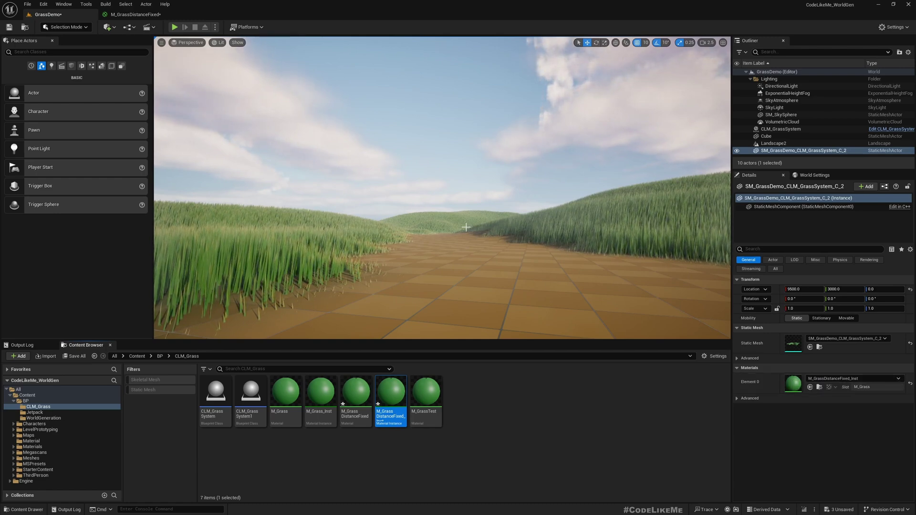
key("ctrl+z")
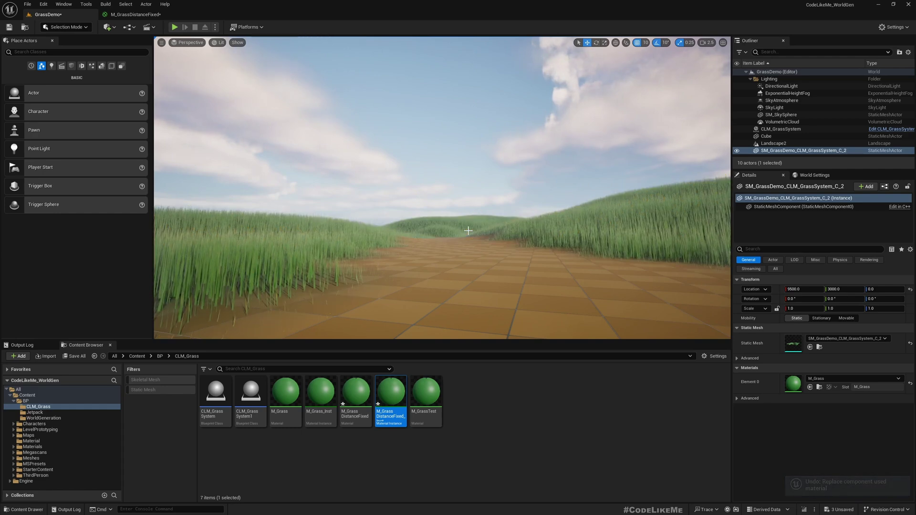
key("ctrl+y")
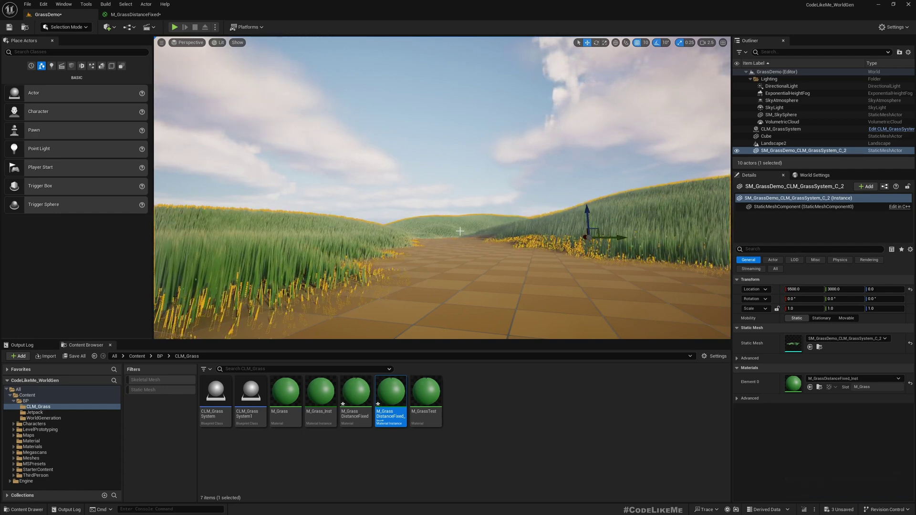
right_click_drag(468, 231, 466, 234)
key("g")
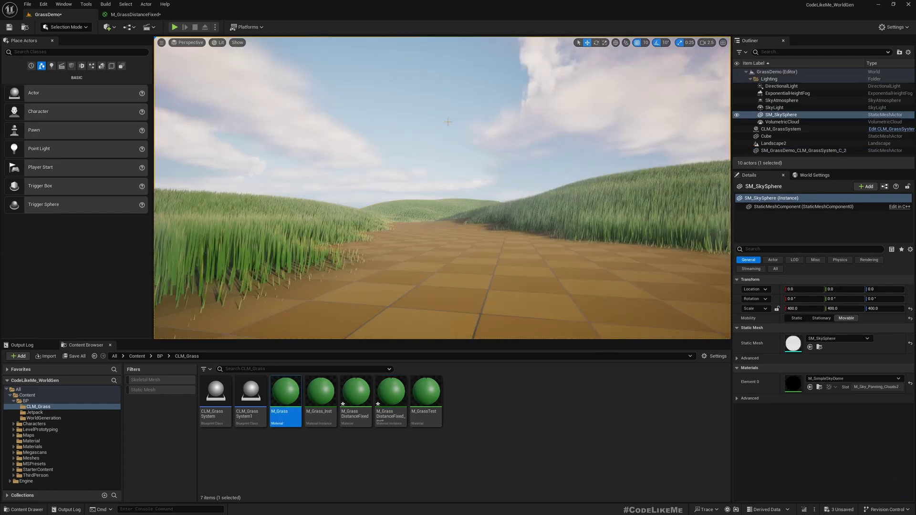
- In M_GrassDistanceFixed, stop previewing the 0.01 Multiply and line up it and the Clamp with PixelDepth
left_click(135, 14)
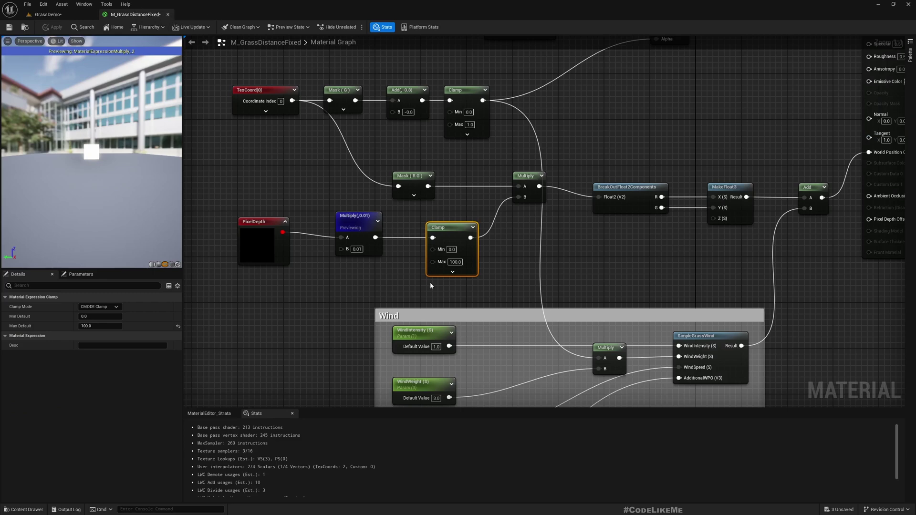
right_click(348, 217)
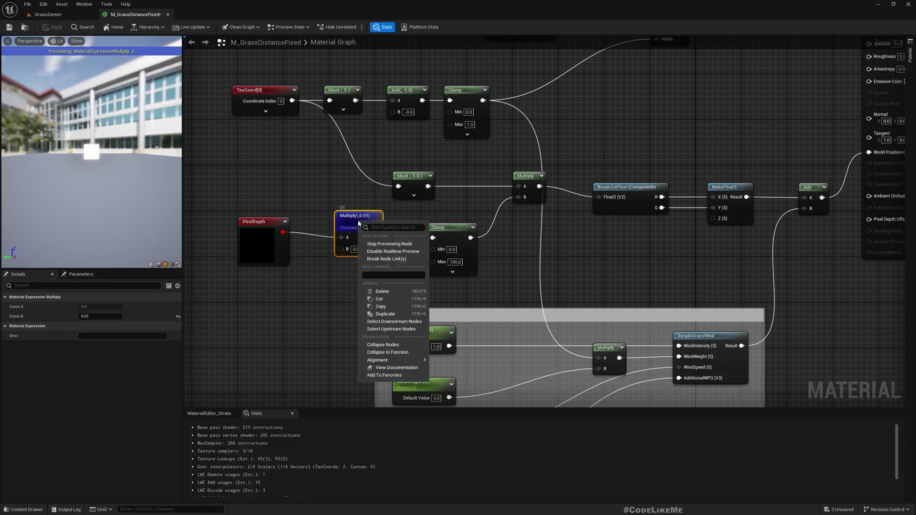
left_click(377, 245)
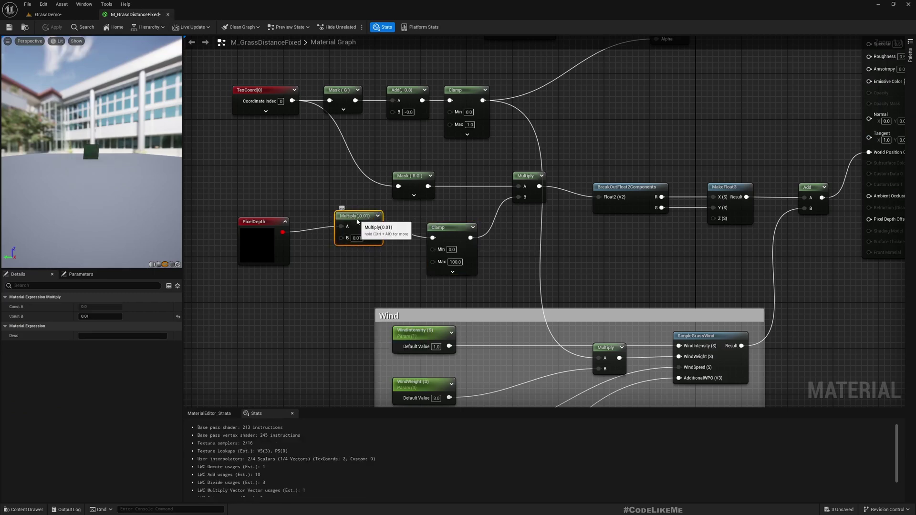
left_click_drag(357, 221, 357, 225)
left_click_drag(451, 230, 462, 225)
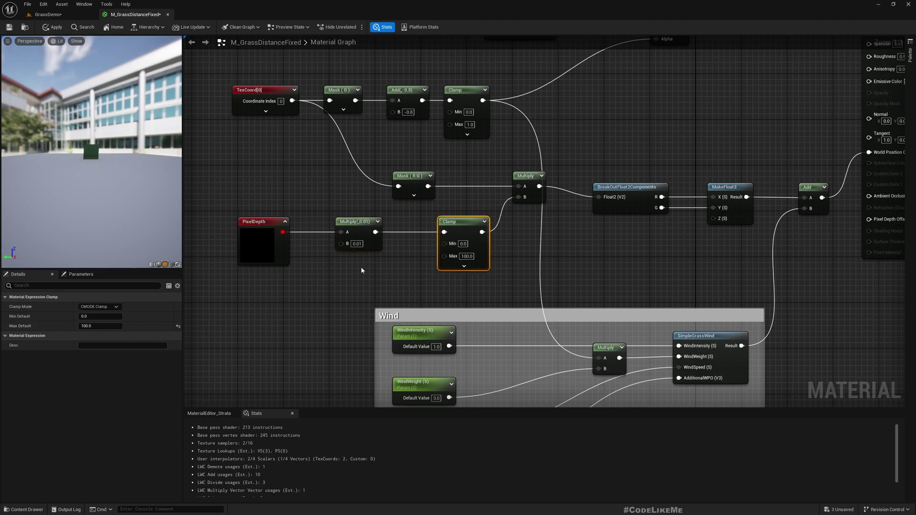
- Promote input B of the PixelDepth Multiply to a parameter named Distance Multiplier, place it below PixelDepth, and set its default value to 0.01
right_click(345, 242)
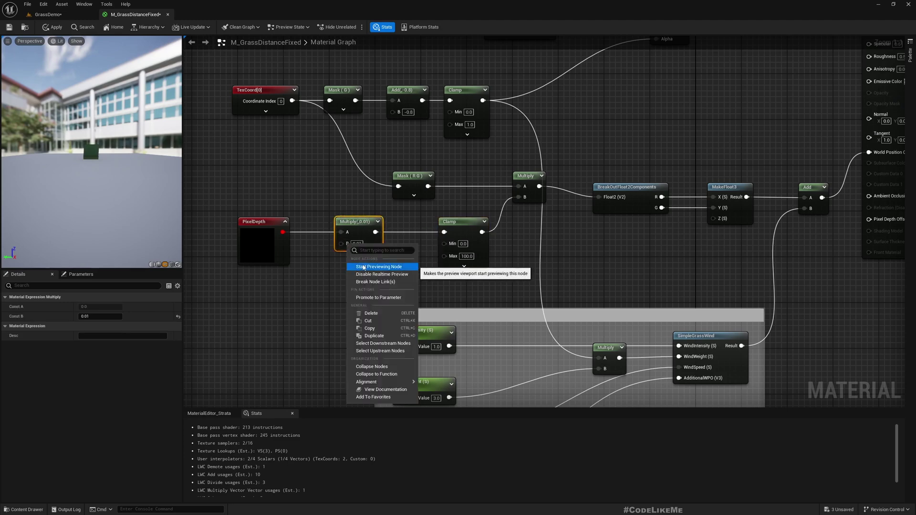
left_click(350, 270)
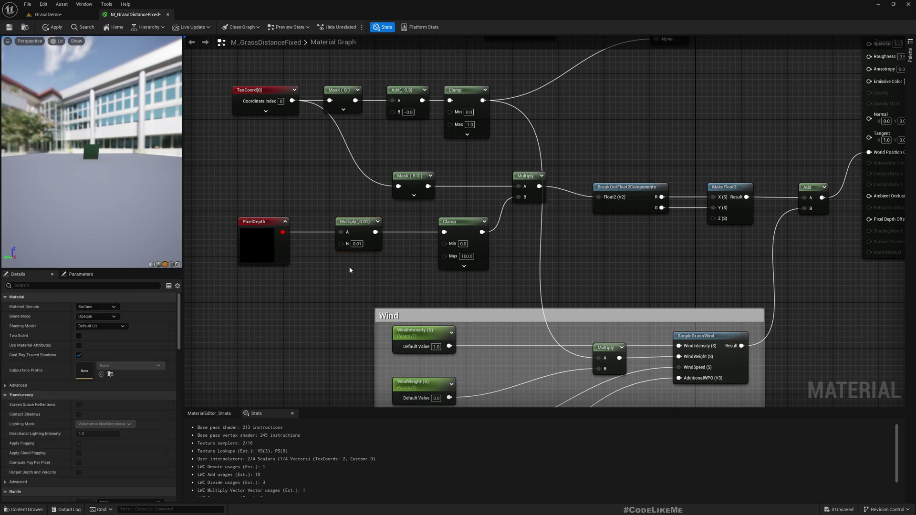
right_click(348, 244)
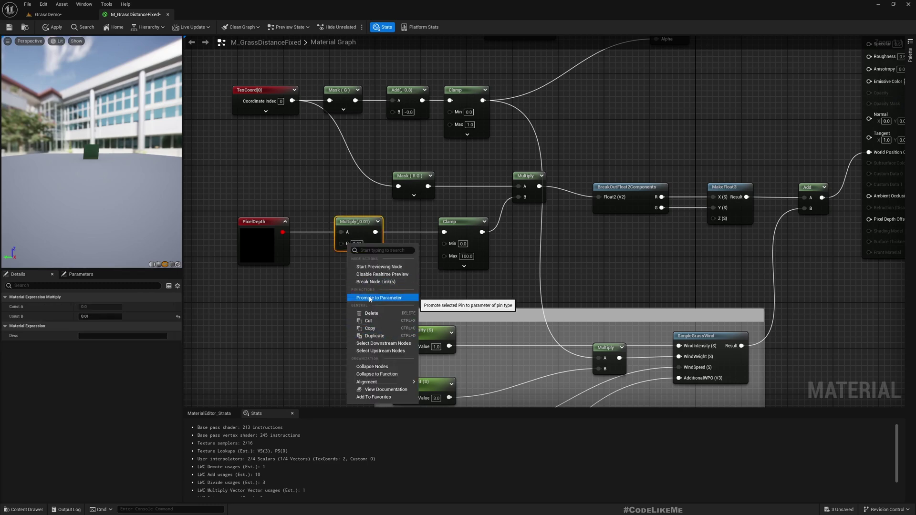
left_click(393, 302)
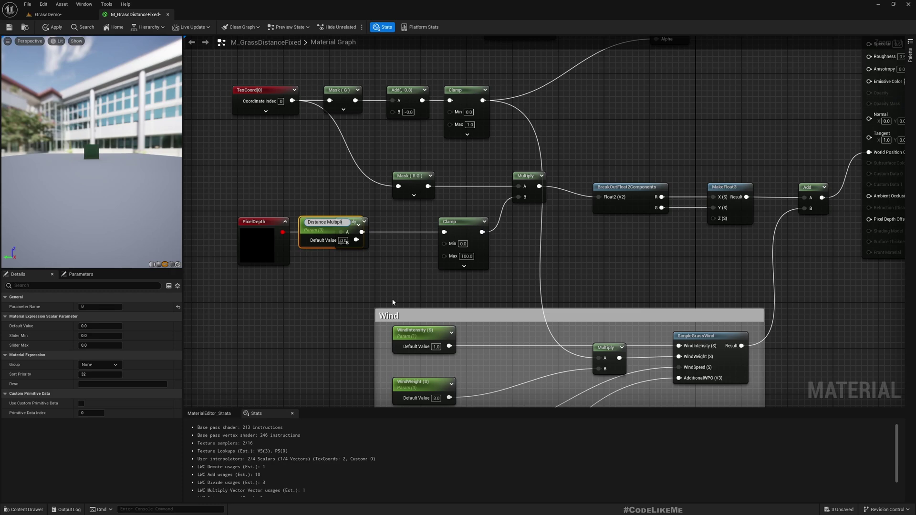
key("Return")
left_click_drag(322, 243, 260, 305)
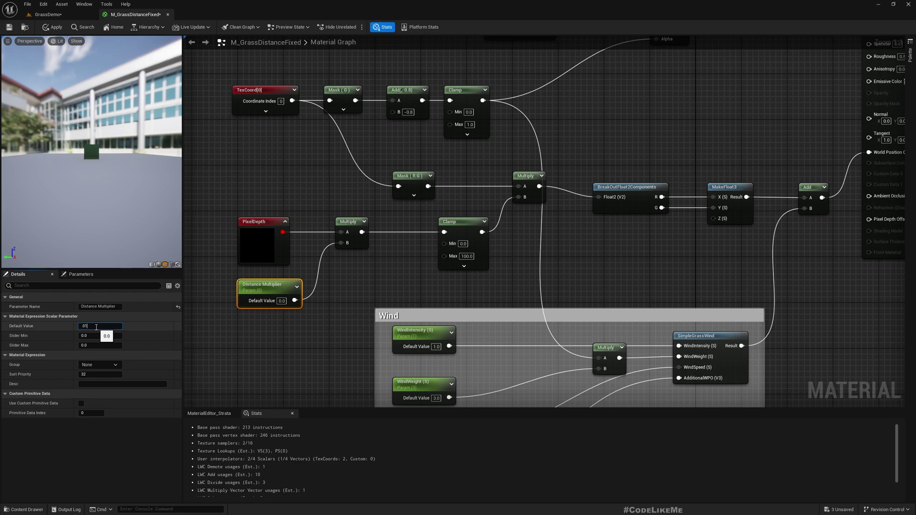
key("Return")
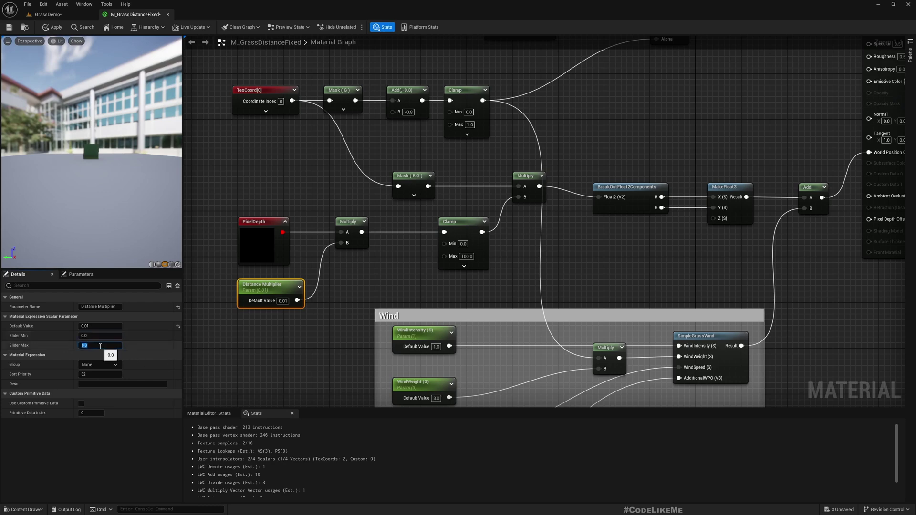
left_click(266, 349)
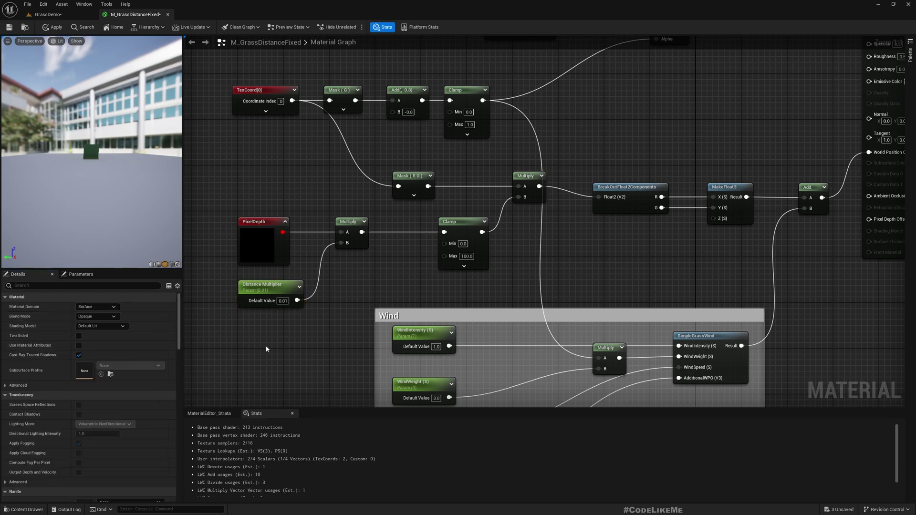
- Apply the M_GrassDistanceFixed changes, check the grass in the GrassDemo level, and return to the material graph
left_click(53, 27)
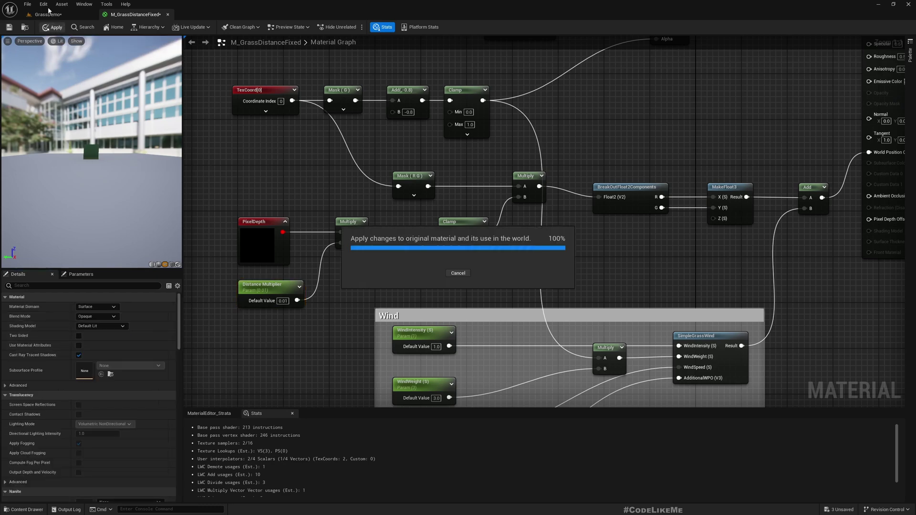
left_click(47, 15)
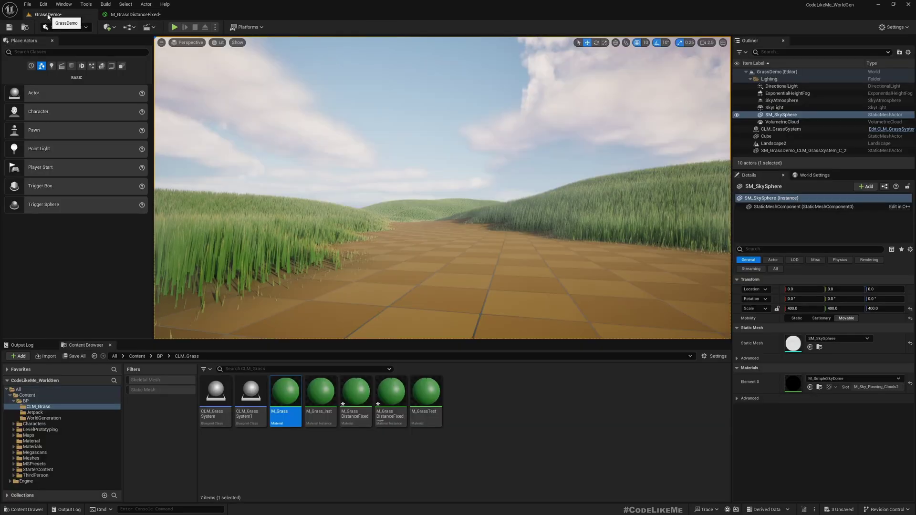
left_click(136, 14)
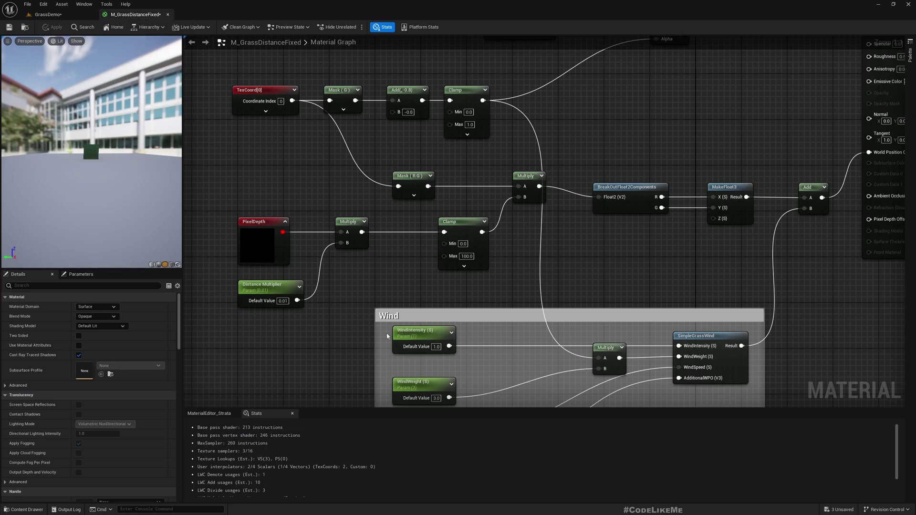
- Promote the Max input of the PixelDepth Clamp to a parameter named ThicknessMax, place it below the Multiply, and set its default value to 100
right_click(451, 260)
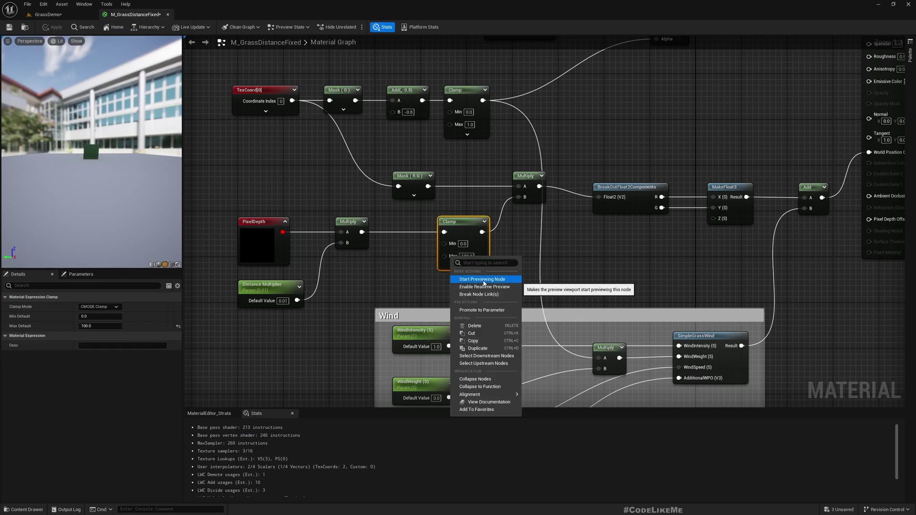
left_click(397, 290)
right_click(453, 257)
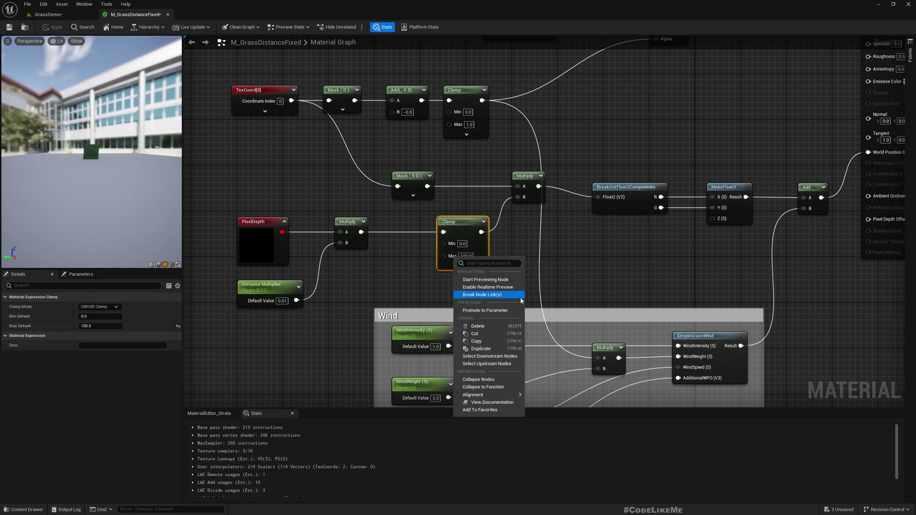
left_click(499, 311)
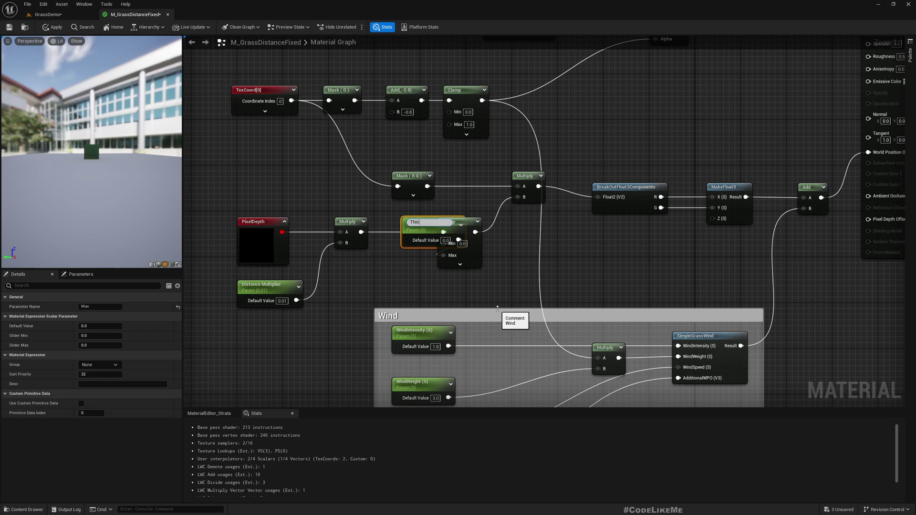
type("ThicknessMax")
key("Return")
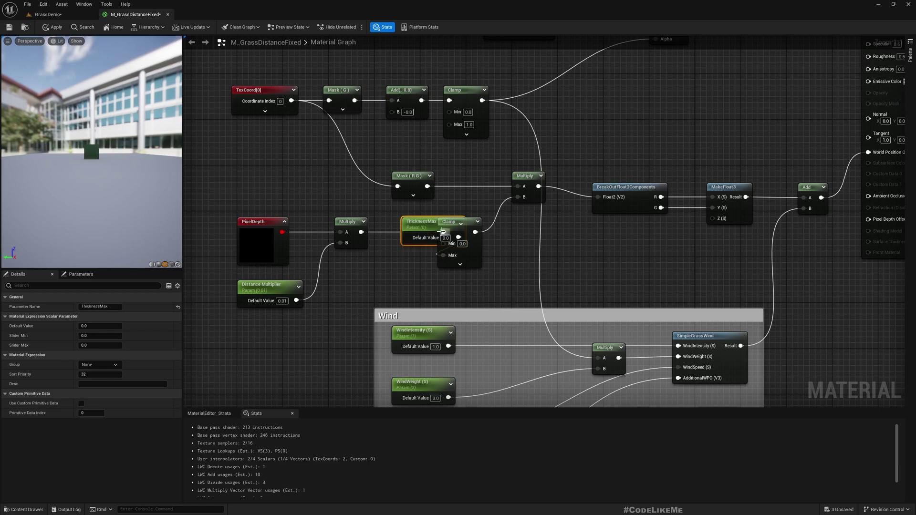
left_click_drag(418, 228, 351, 268)
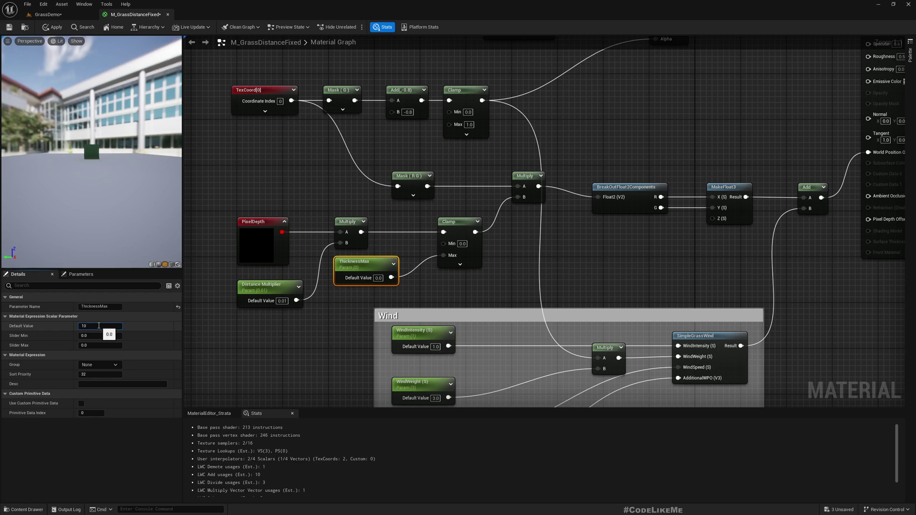
type("0")
key("Return")
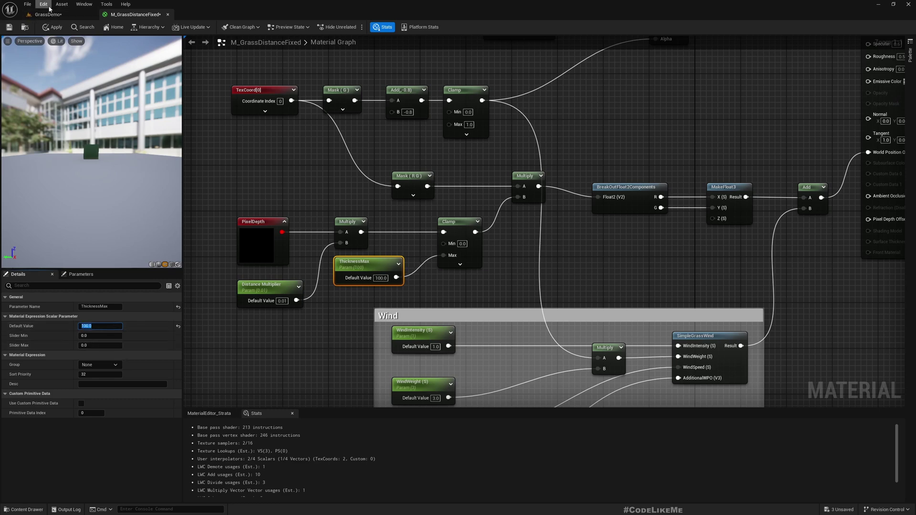
- Apply the material changes and open M_GrassDistanceFixed_Inst from the grass mesh in GrassDemo to show its global scalar parameters
left_click(53, 28)
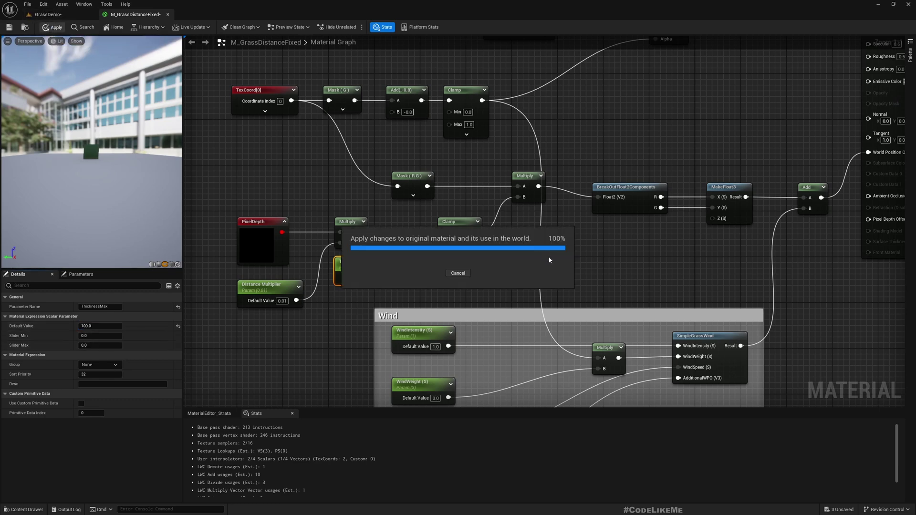
left_click(47, 14)
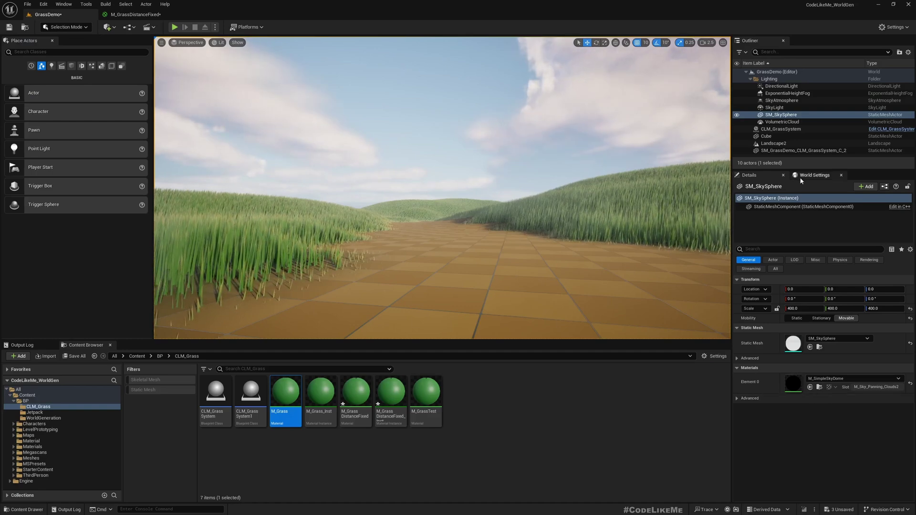
left_click(773, 150)
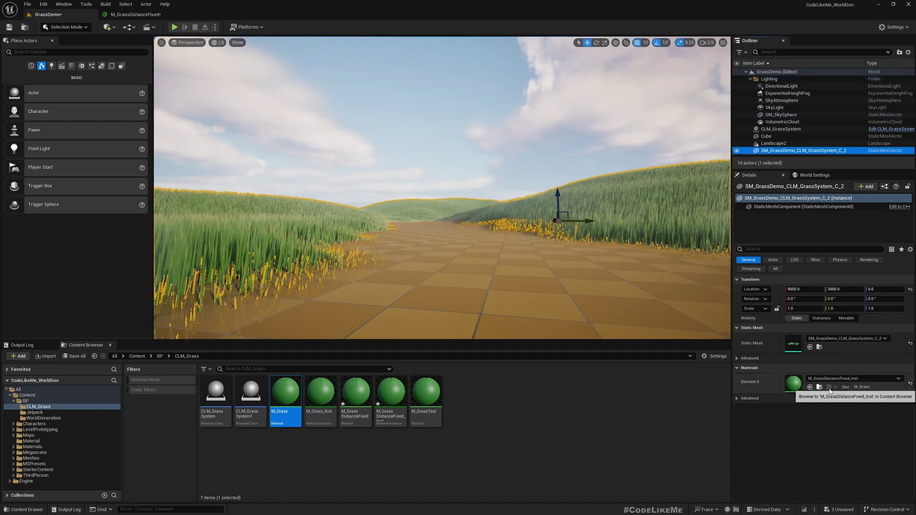
double_click(798, 388)
double_click(798, 388)
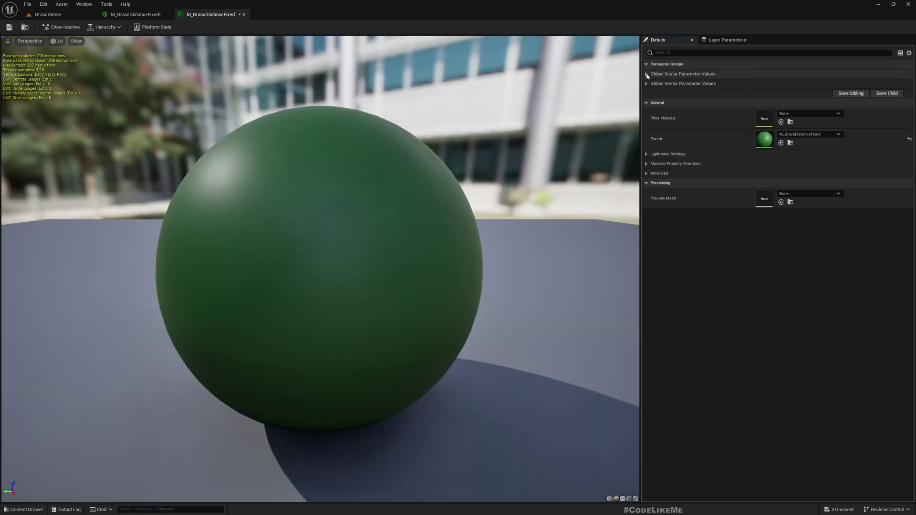
left_click(646, 74)
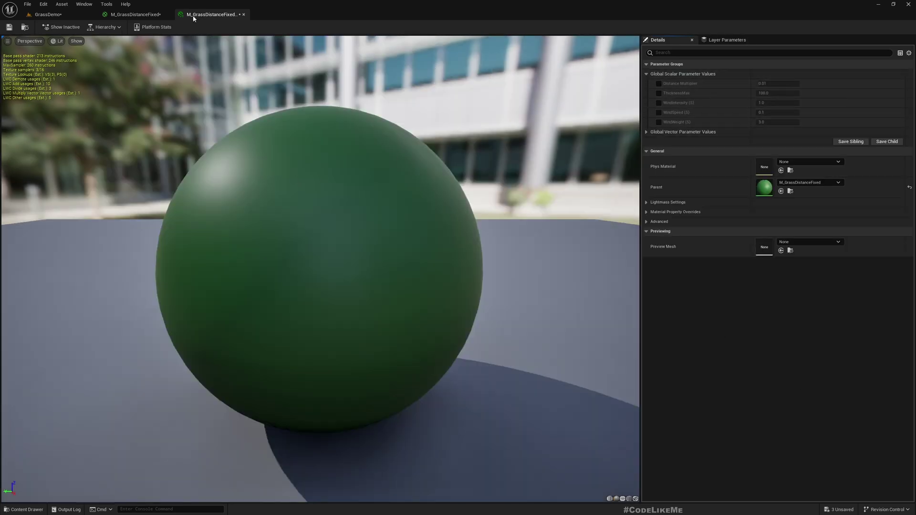
- Detach the material instance editor into a floating window and show the GrassDemo viewport full screen
left_click_drag(193, 15, 72, 183)
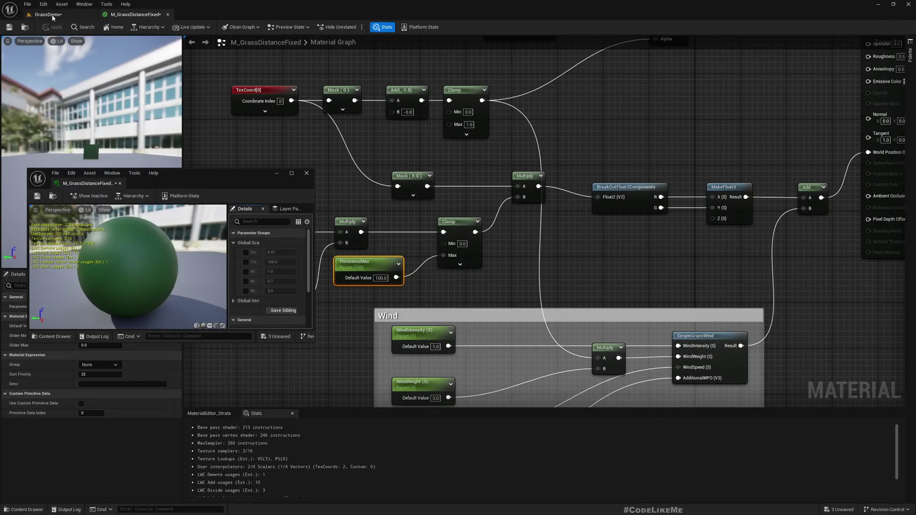
left_click(52, 19)
mouse_move(553, 163)
right_mouse_down()
mouse_move(506, 165)
mouse_move(554, 163)
right_mouse_up()
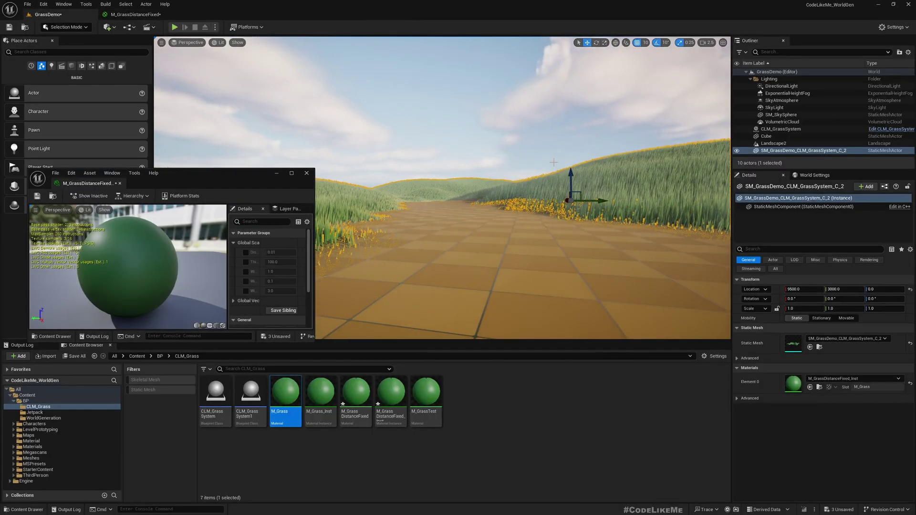
key("F11")
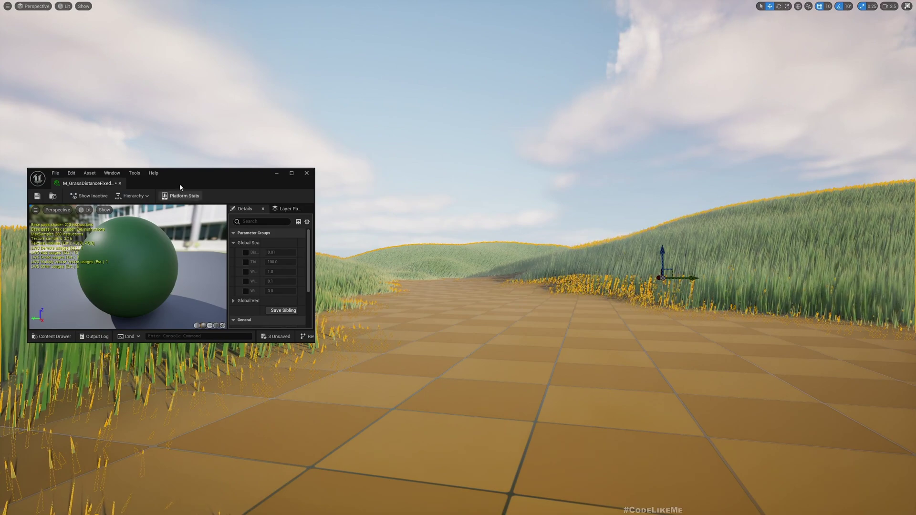
- Place the floating instance editor over the path, hide the selection overlays with game view, and enlarge its parameter area
left_click_drag(178, 182, 514, 345)
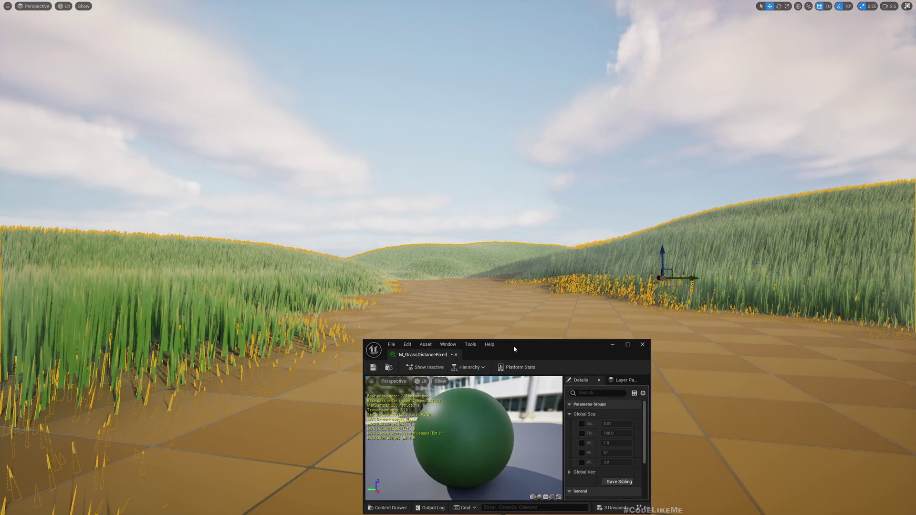
mouse_move(510, 295)
right_mouse_down()
mouse_move(560, 297)
mouse_move(506, 299)
right_mouse_up()
key("g")
left_click_drag(518, 349, 535, 330)
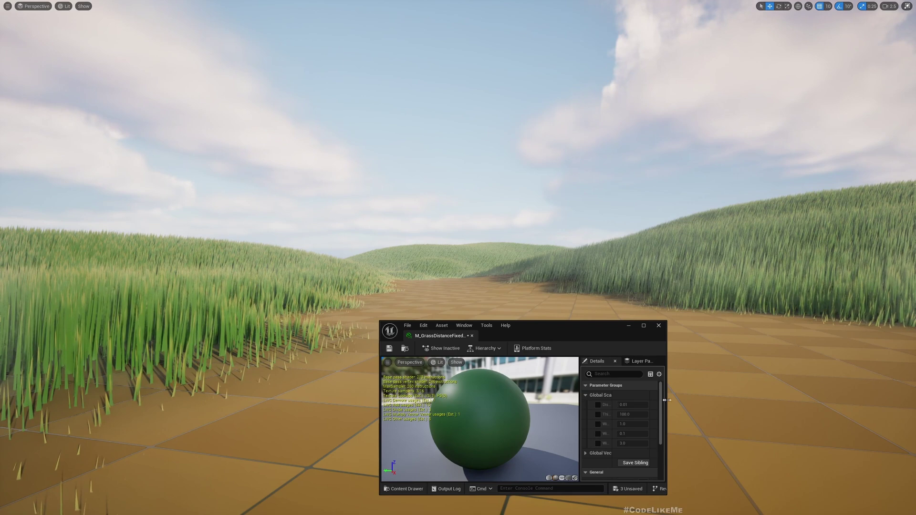
left_click_drag(667, 401, 707, 401)
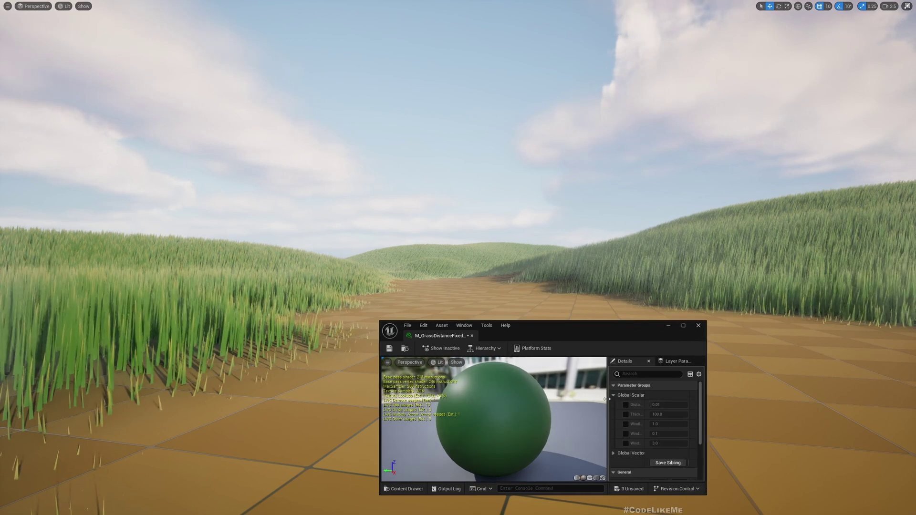
left_click_drag(609, 403, 521, 403)
- Enable the Distance Multiplier and ThicknessMax overrides in the material instance and try a ThicknessMax of 200
left_click(540, 405)
left_click(539, 414)
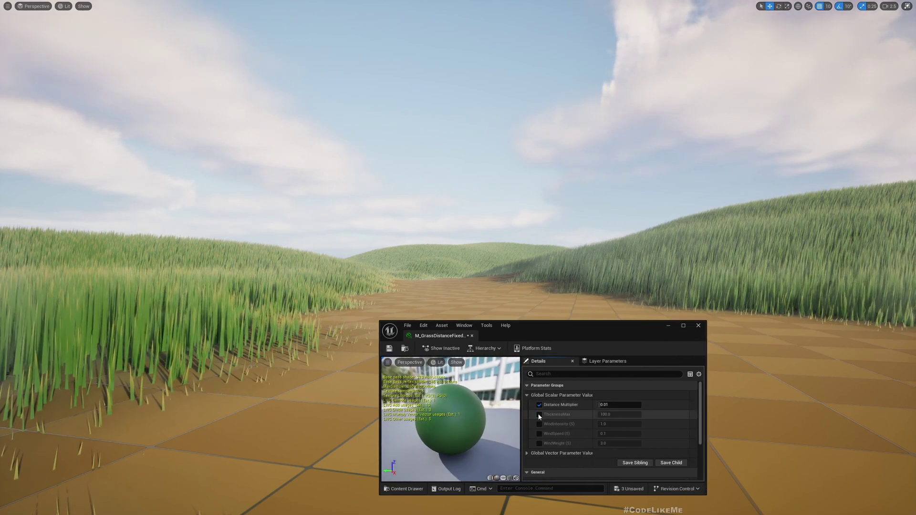
left_click(620, 415)
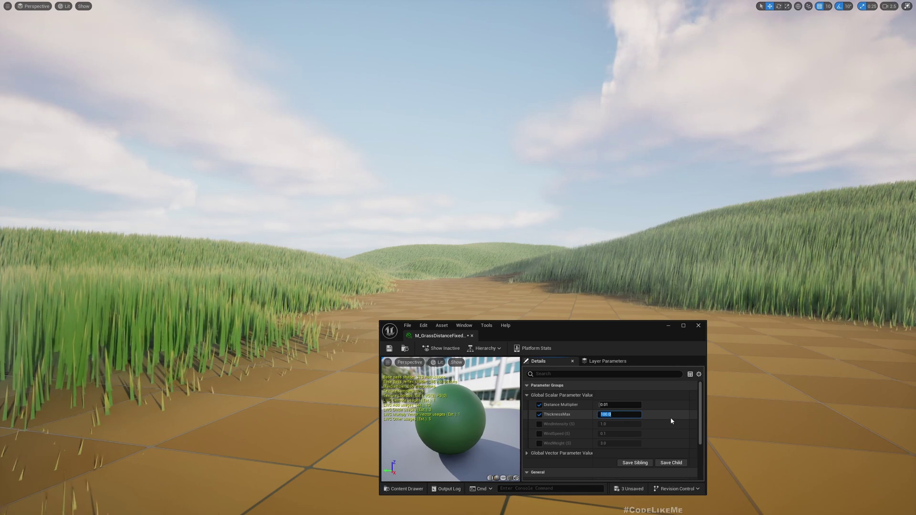
type("200")
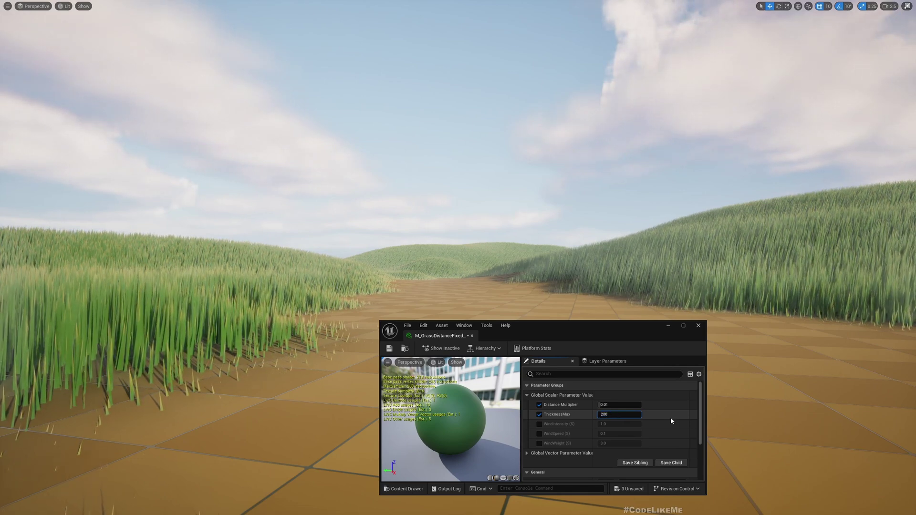
key("Return")
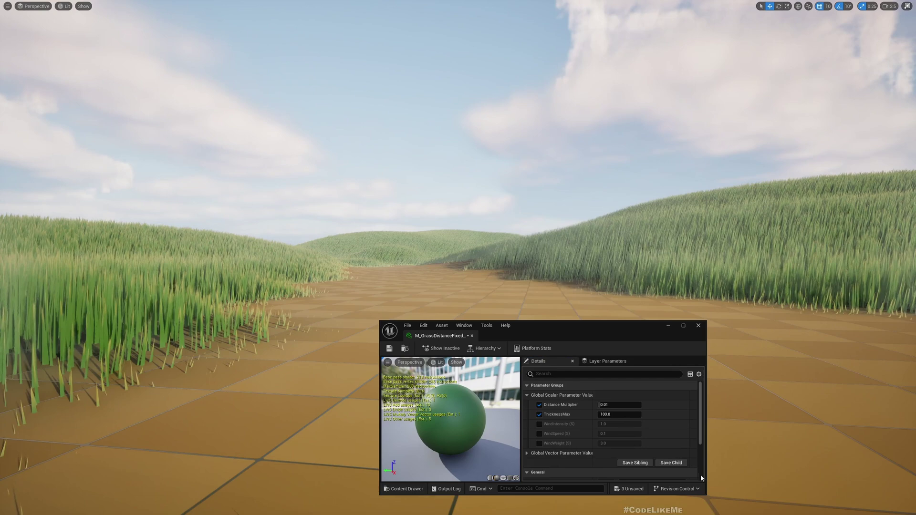
- Compare the grass with Distance Multiplier at 0.001 and at 0.01, switching twice between the two values
left_click(613, 404)
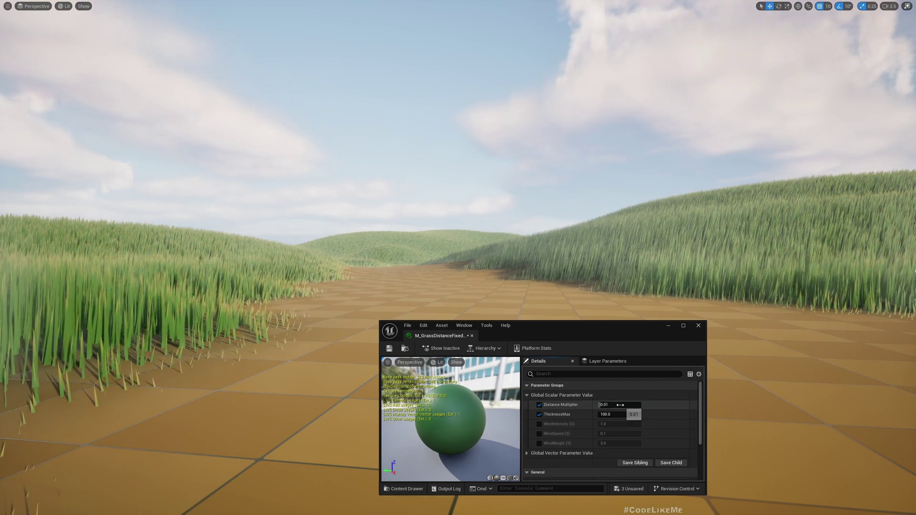
mouse_move(602, 405)
left_mouse_down()
mouse_move(616, 405)
mouse_move(599, 405)
left_mouse_up()
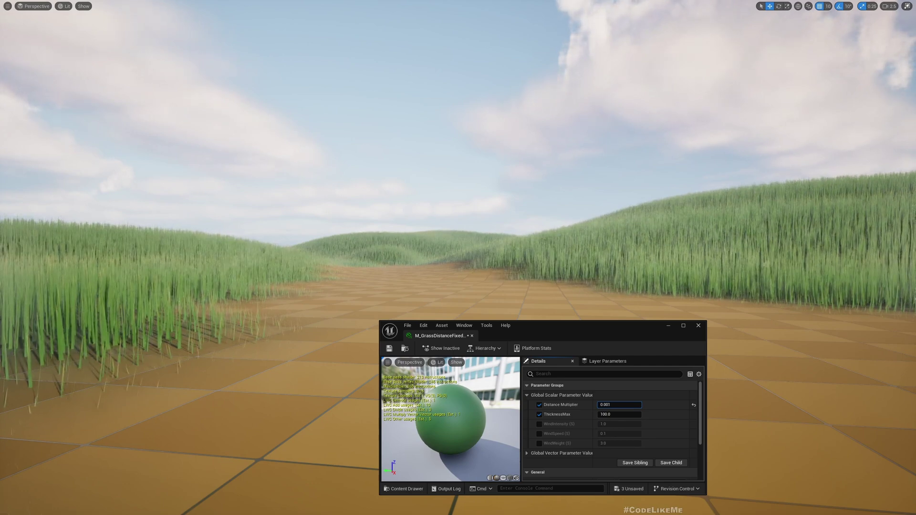
left_click_drag(610, 404, 605, 405)
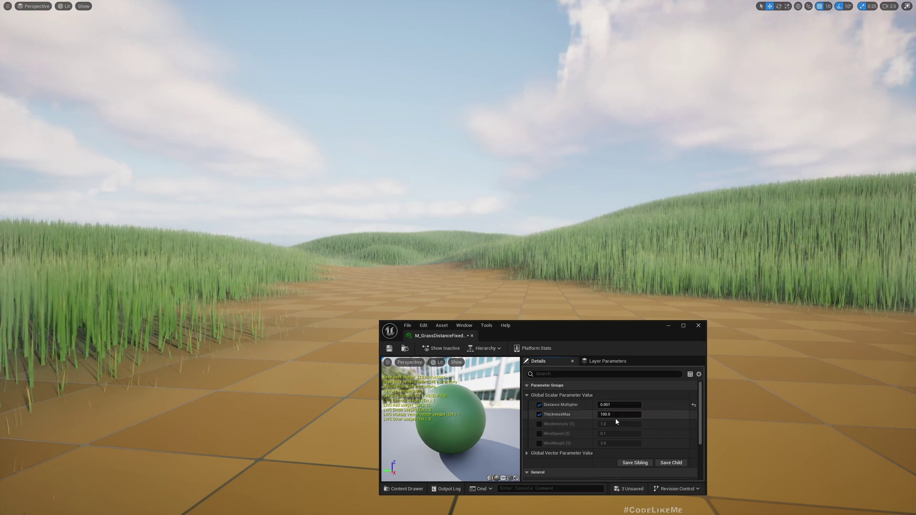
left_click(620, 405)
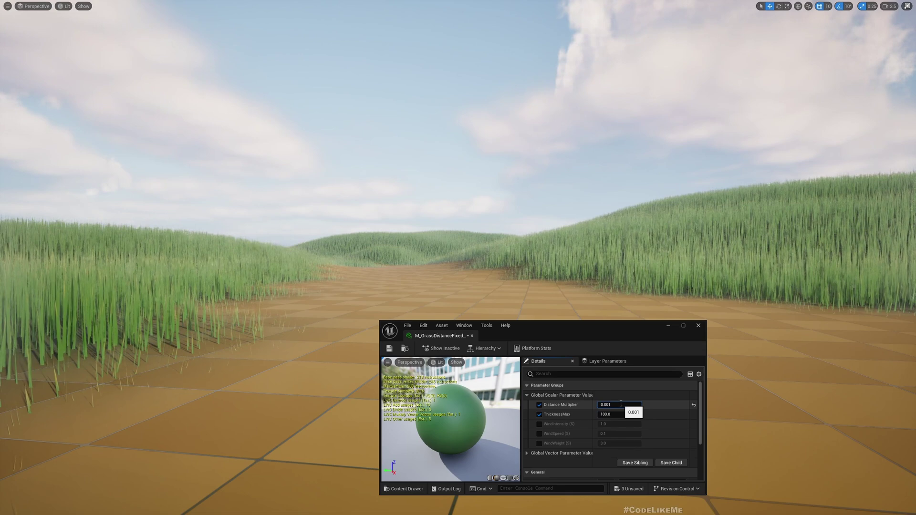
type("0.01")
key("Return")
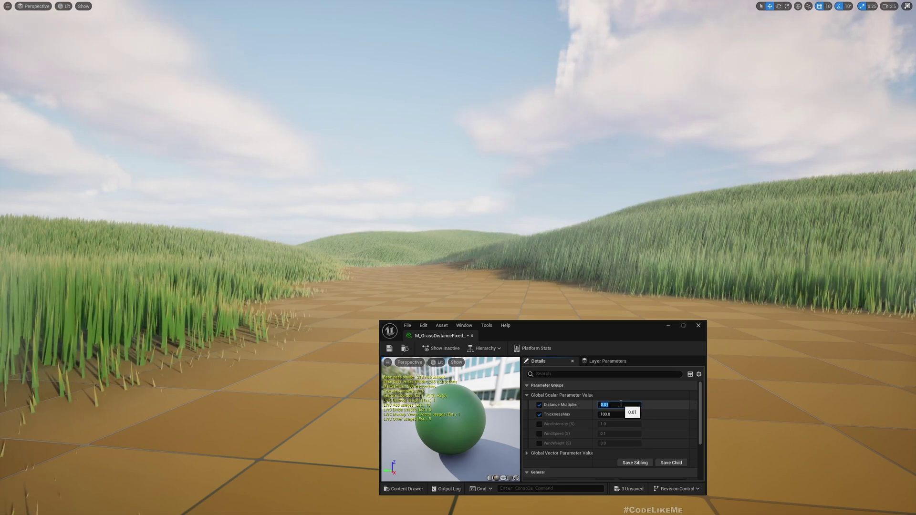
left_click(683, 415)
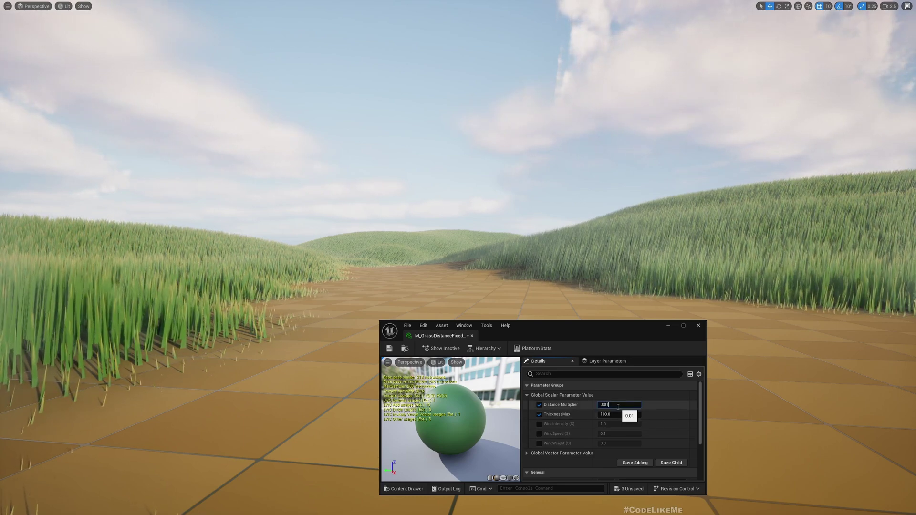
key("Return")
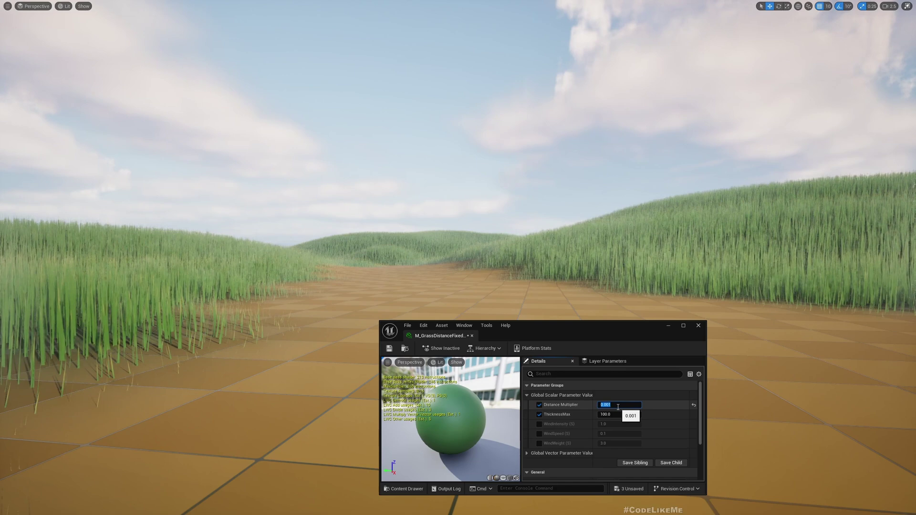
type(".")
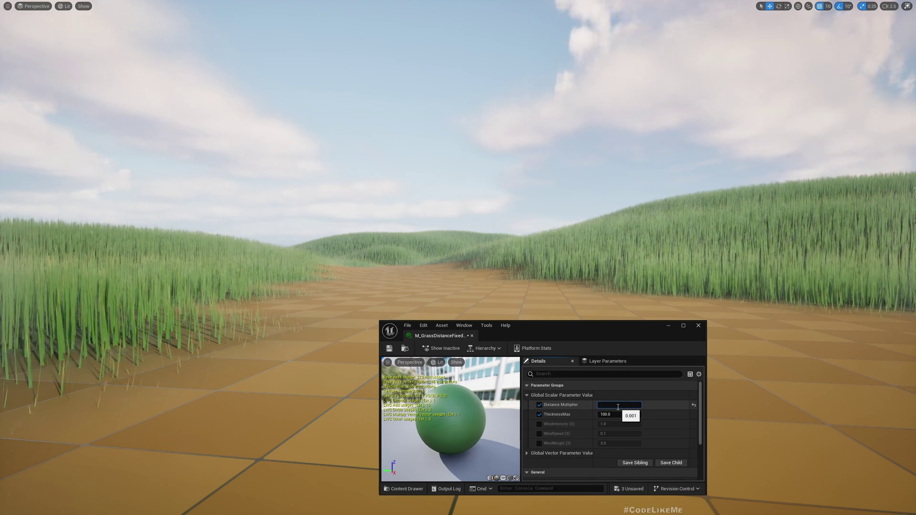
type("01")
key("Return")
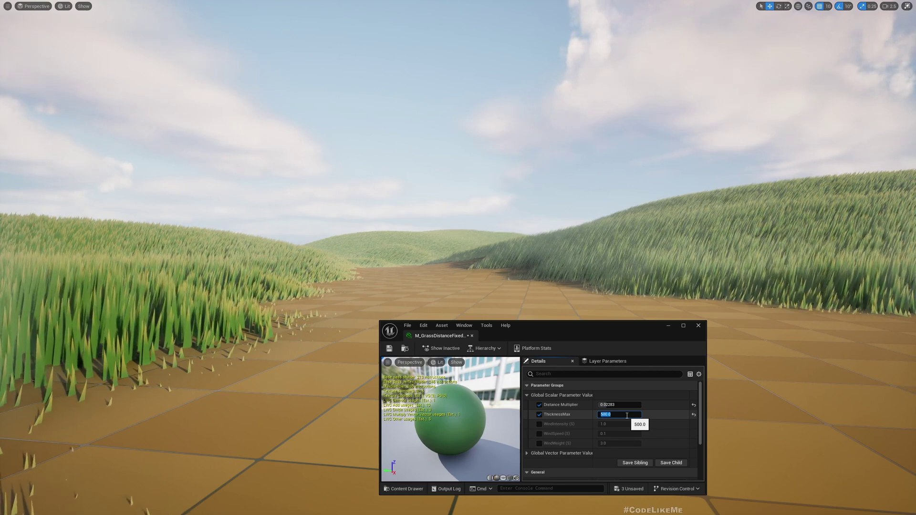
- Set ThicknessMax to 100 and reset Distance Multiplier to its default value
type("1")
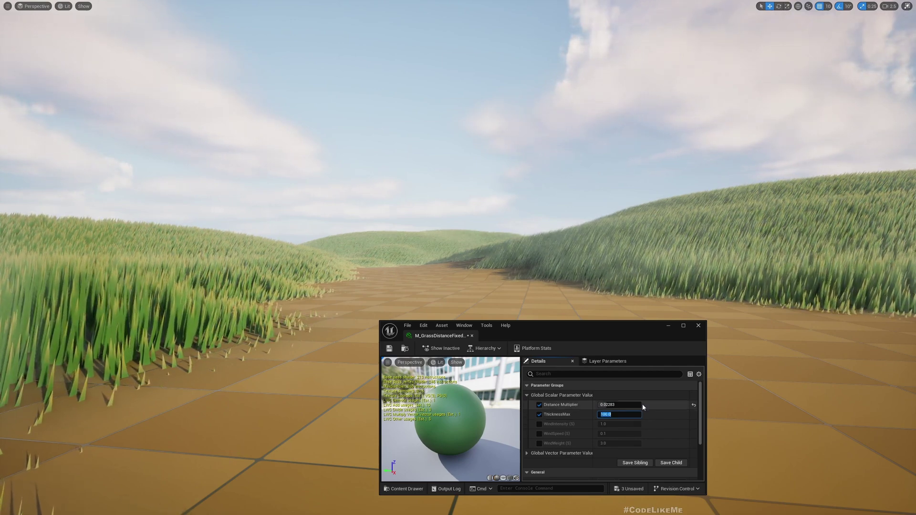
left_click(694, 405)
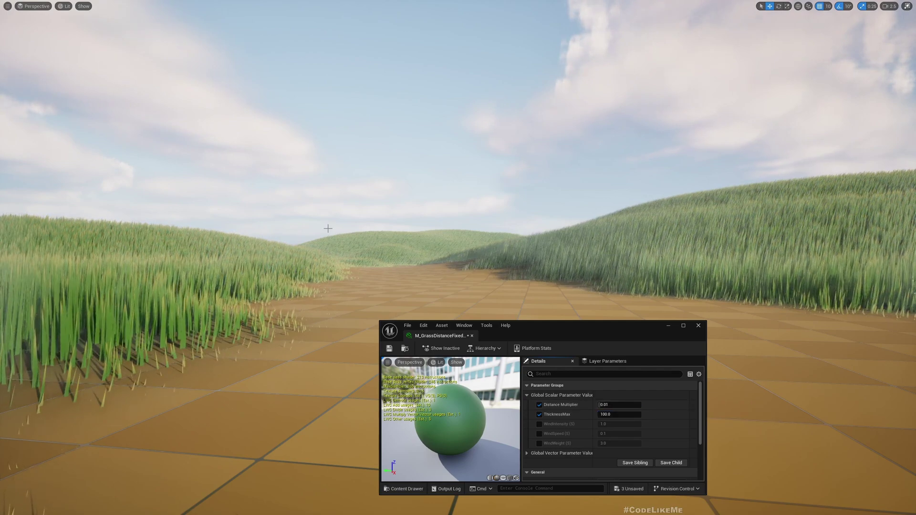
- Inspect the distance-corrected grass from ground level and from above, comparing near blades with those on the distant hills along the path
mouse_move(328, 224)
right_mouse_down()
mouse_move(355, 208)
mouse_move(316, 232)
right_mouse_up()
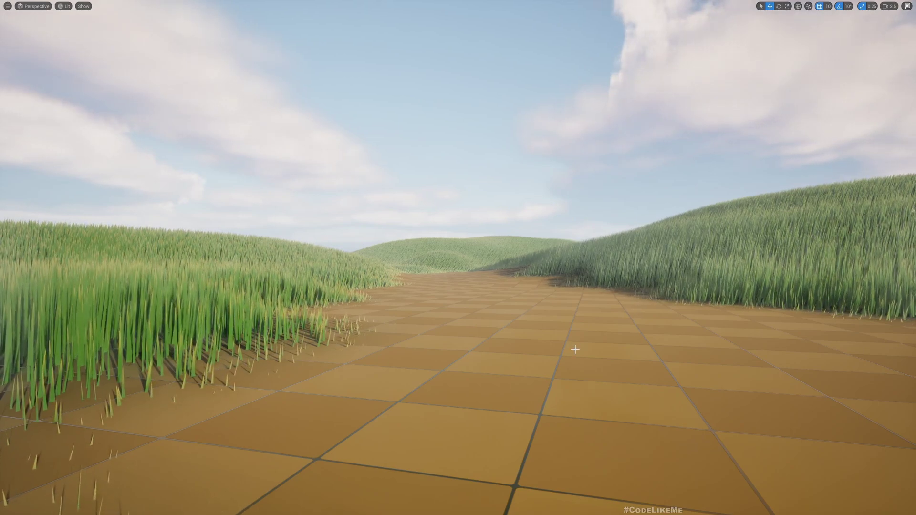
key("e")
right_click_drag(458, 258, 488, 295)
key("d")
key("d")
key("w")
key("e")
key("q")
right_click_drag(587, 330, 587, 330)
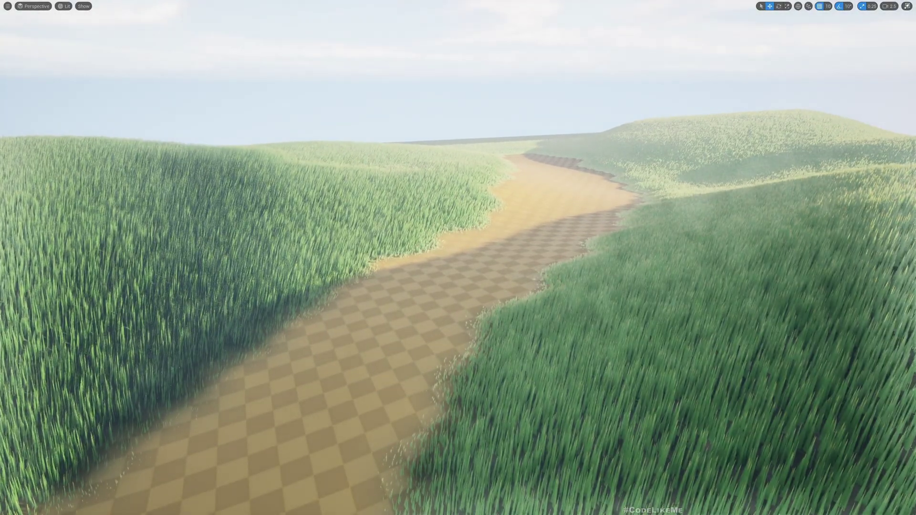
key("w")
right_click_drag(587, 330, 588, 296)
right_click_drag(458, 258, 421, 242)
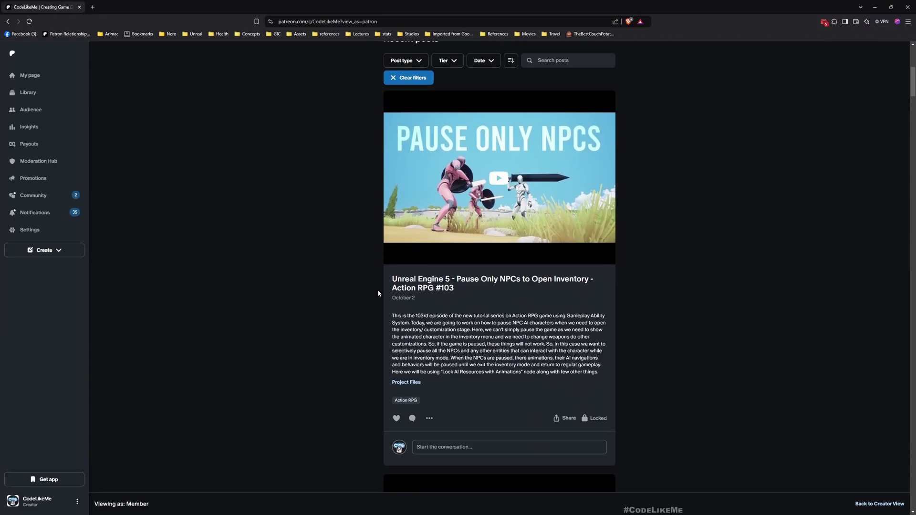
- Browse the recent posts on the CodeLikeMe Patreon page in the browser, down to the end of the loaded list
scroll(378, 293, "down", 11)
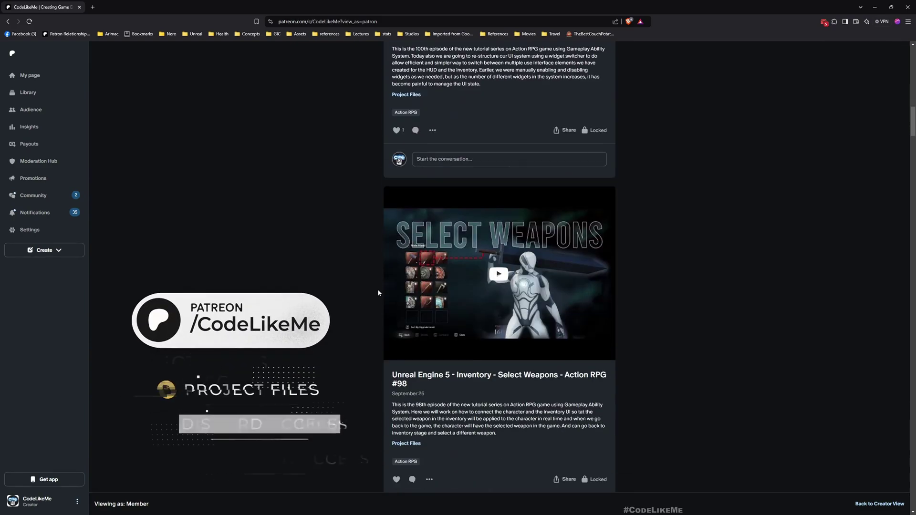
scroll(379, 298, "down", 12)
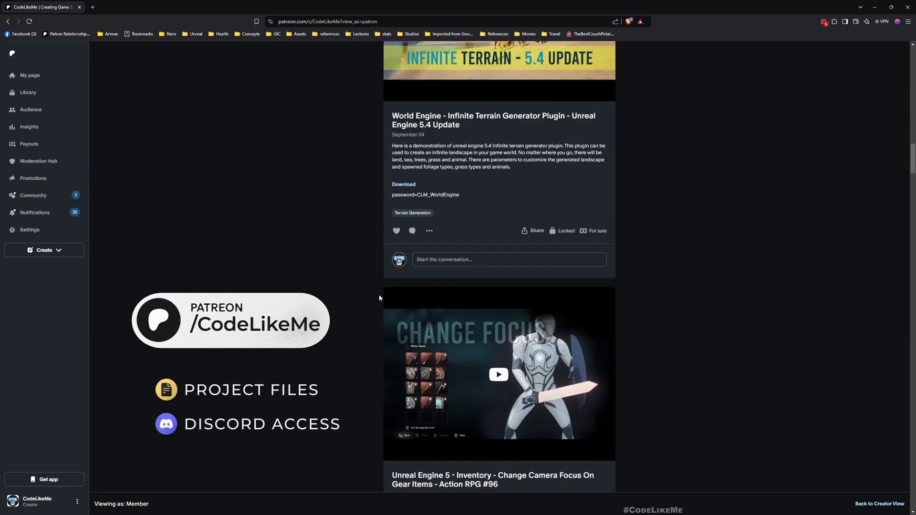
scroll(379, 299, "down", 12)
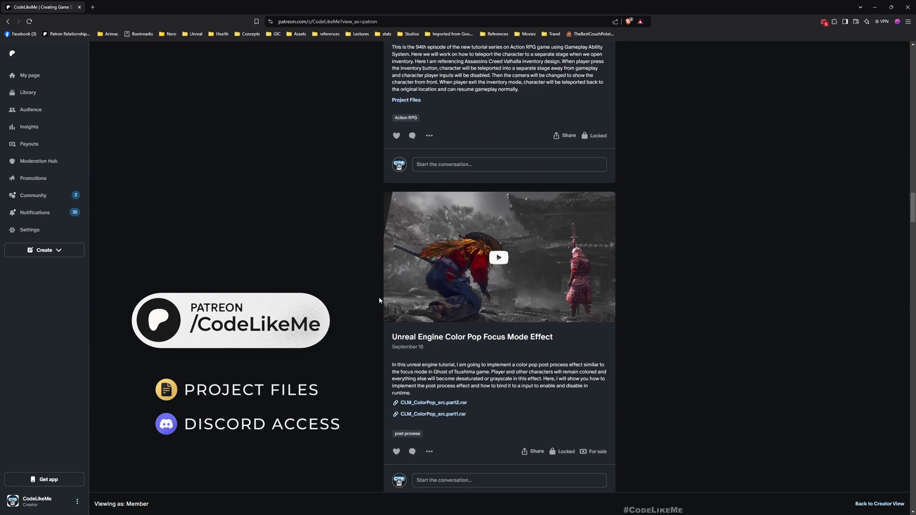
scroll(379, 299, "down", 8)
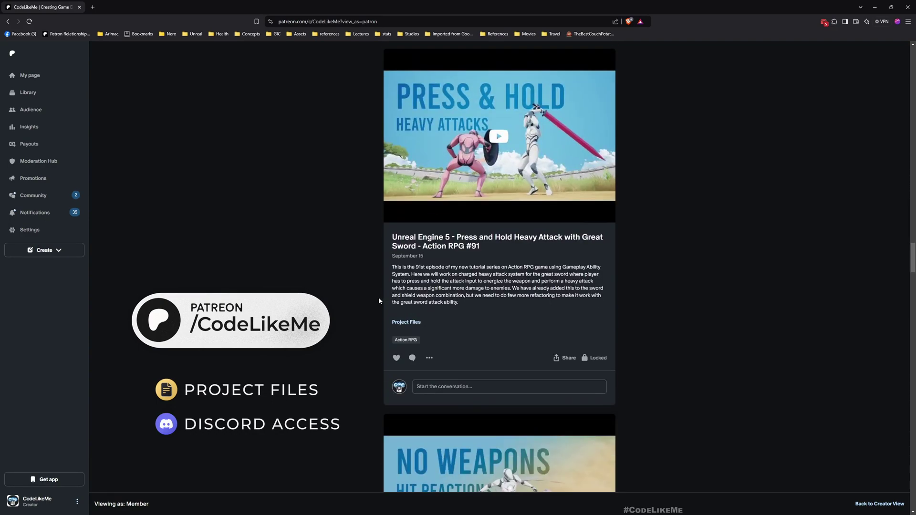
scroll(379, 300, "down", 15)
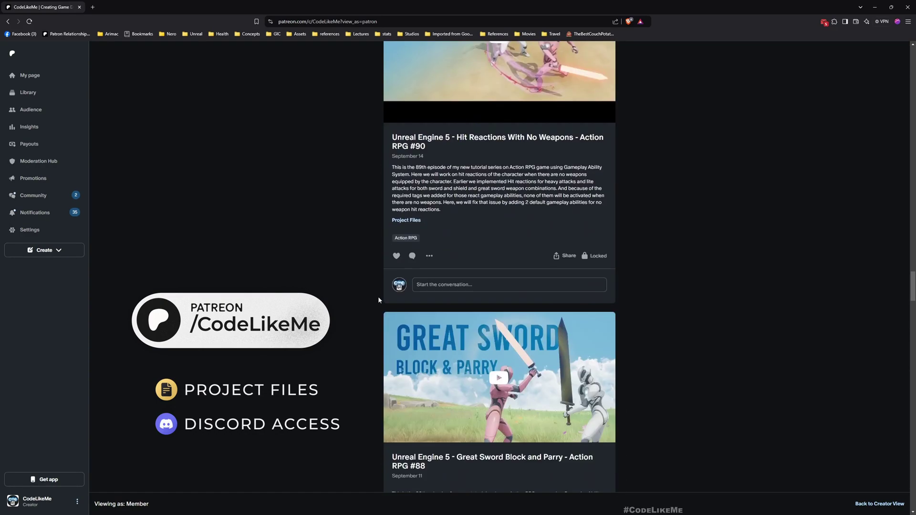
scroll(380, 301, "down", 13)
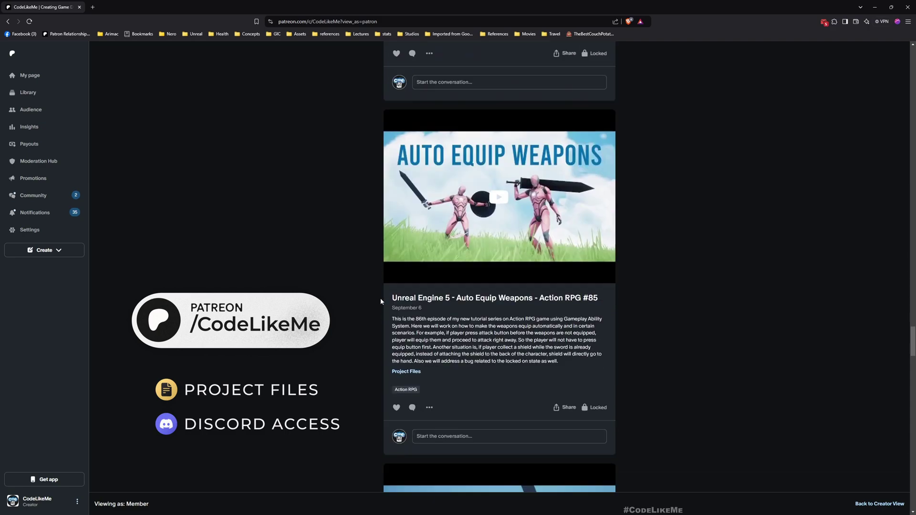
scroll(381, 302, "down", 10)
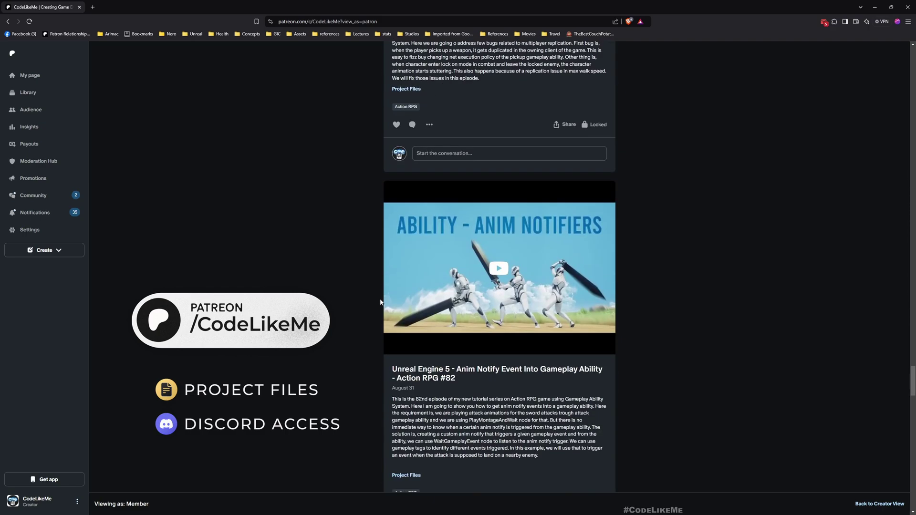
scroll(380, 302, "down", 12)
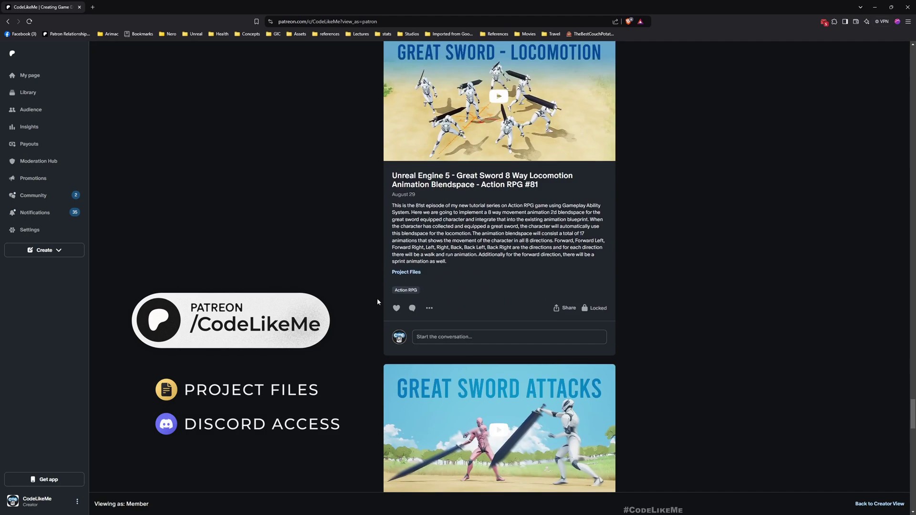
scroll(376, 304, "down", 12)
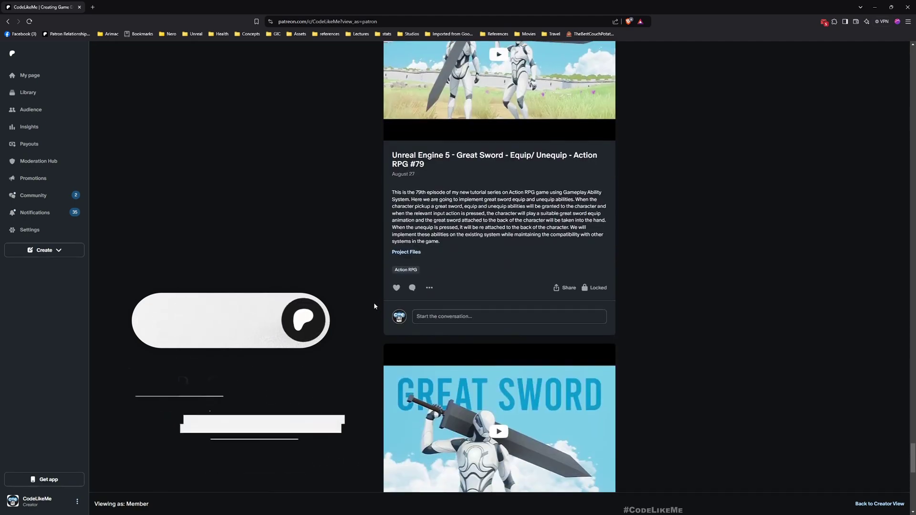
scroll(374, 306, "down", 5)
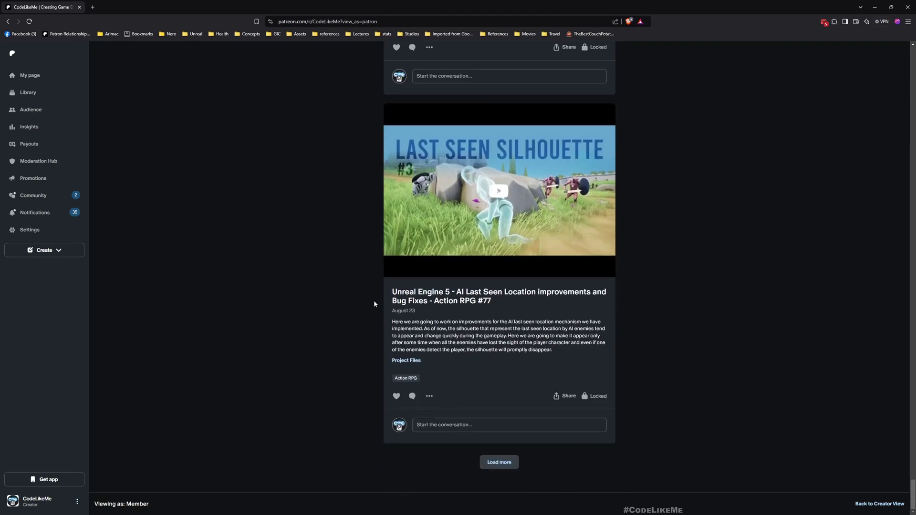